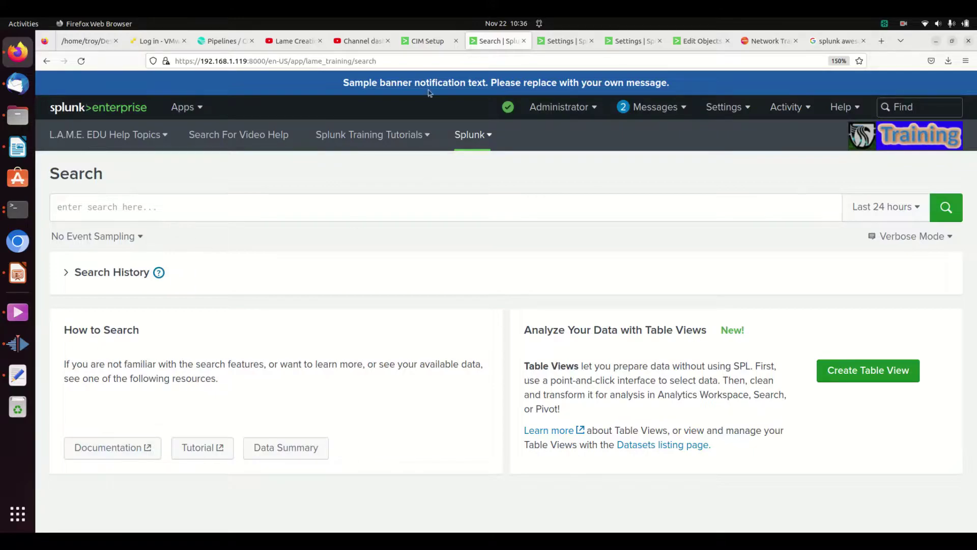
pyautogui.click(427, 46)
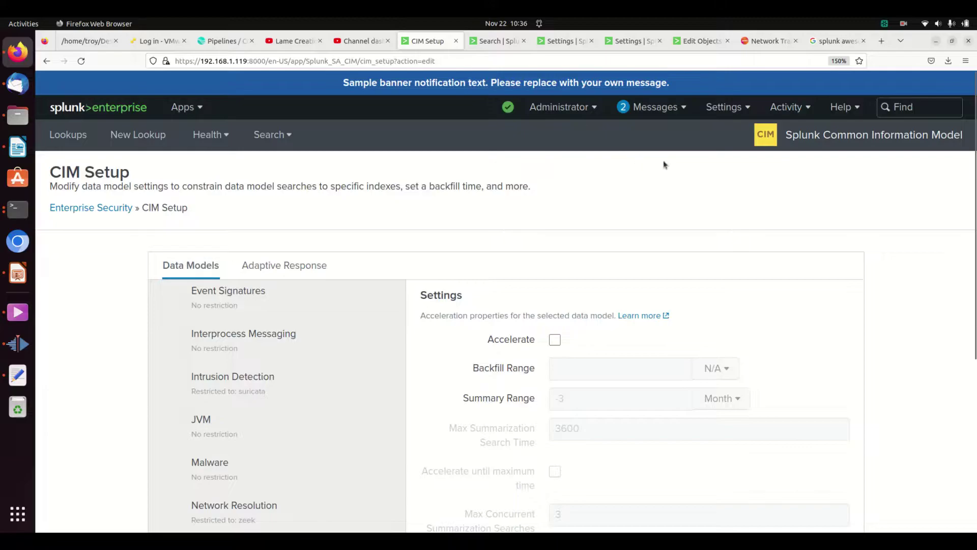
pyautogui.click(692, 42)
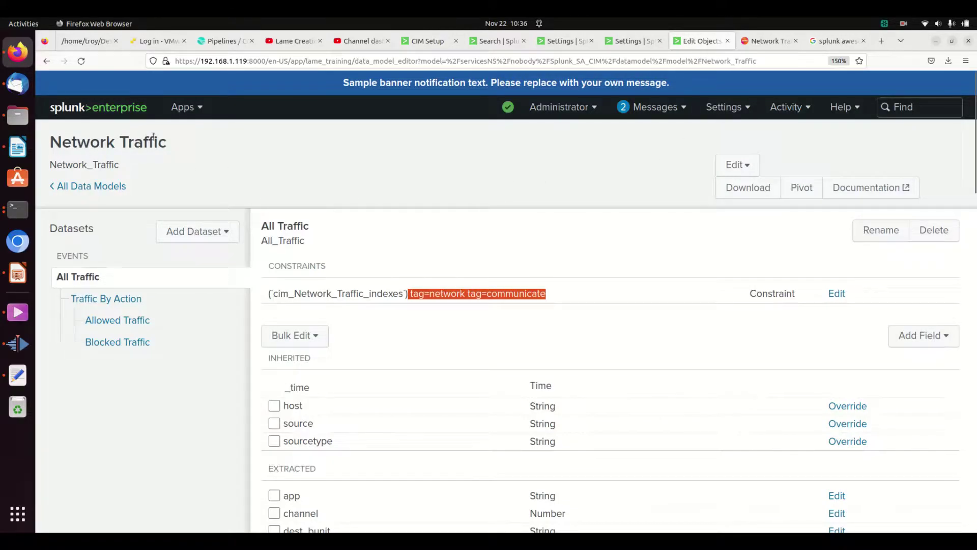
pyautogui.moveTo(173, 143); pyautogui.dragTo(49, 142)
pyautogui.click(723, 107)
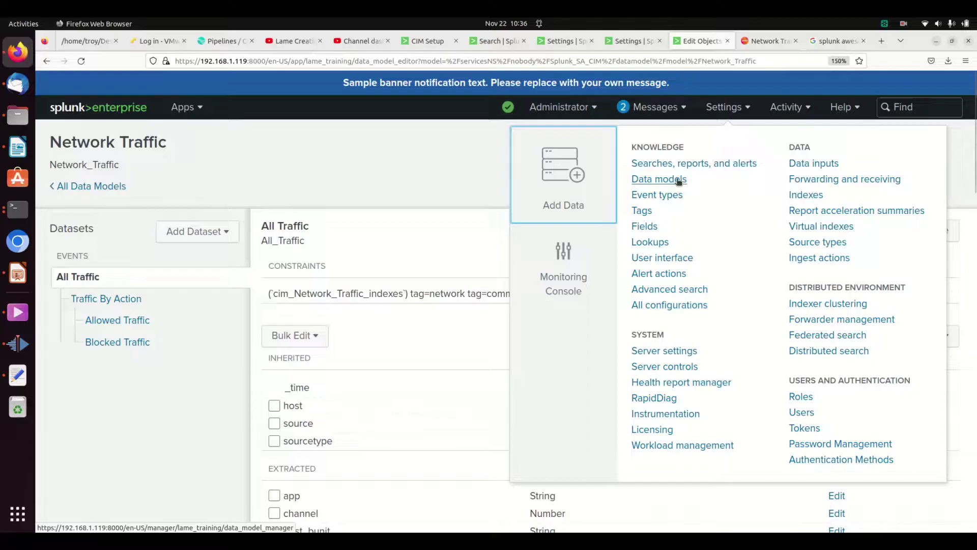
pyautogui.click(160, 147)
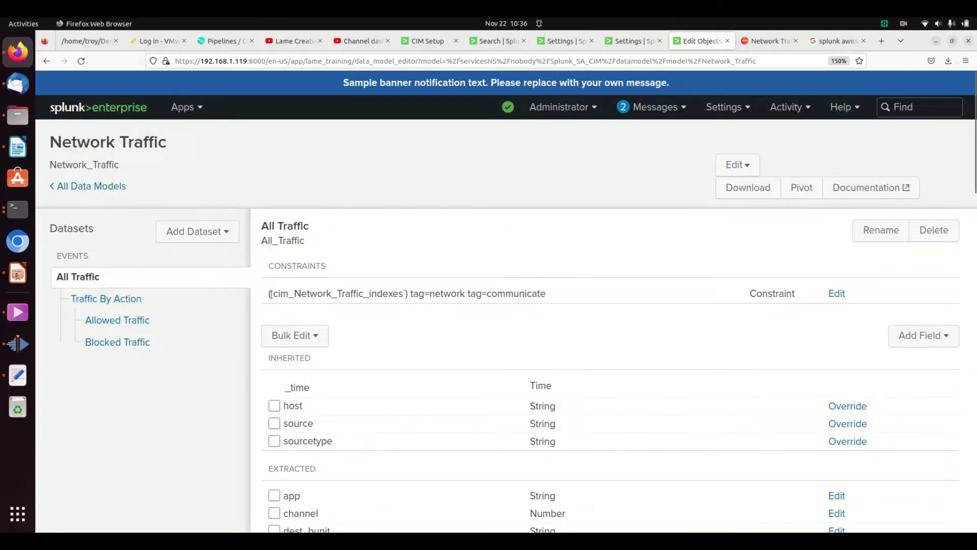
pyautogui.moveTo(272, 294); pyautogui.dragTo(405, 293)
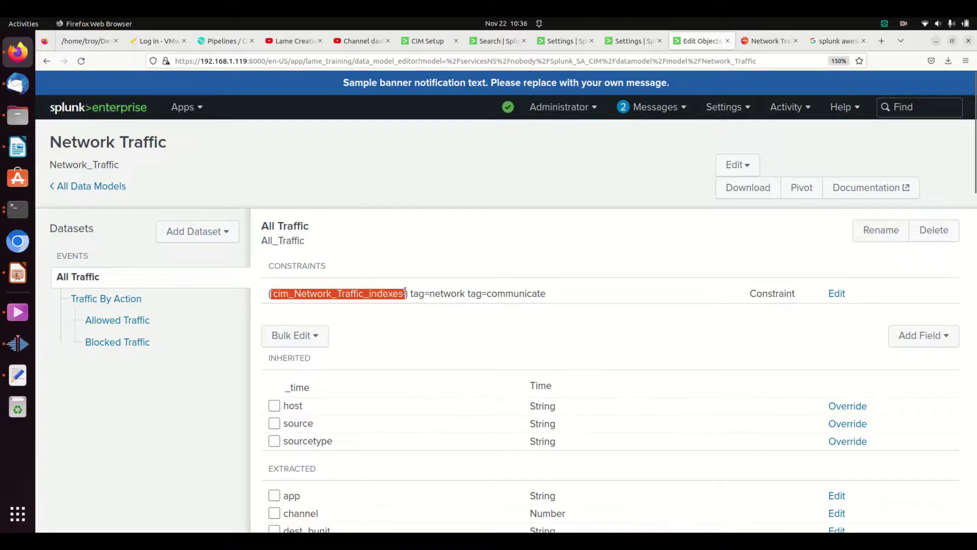
pyautogui.click(405, 235)
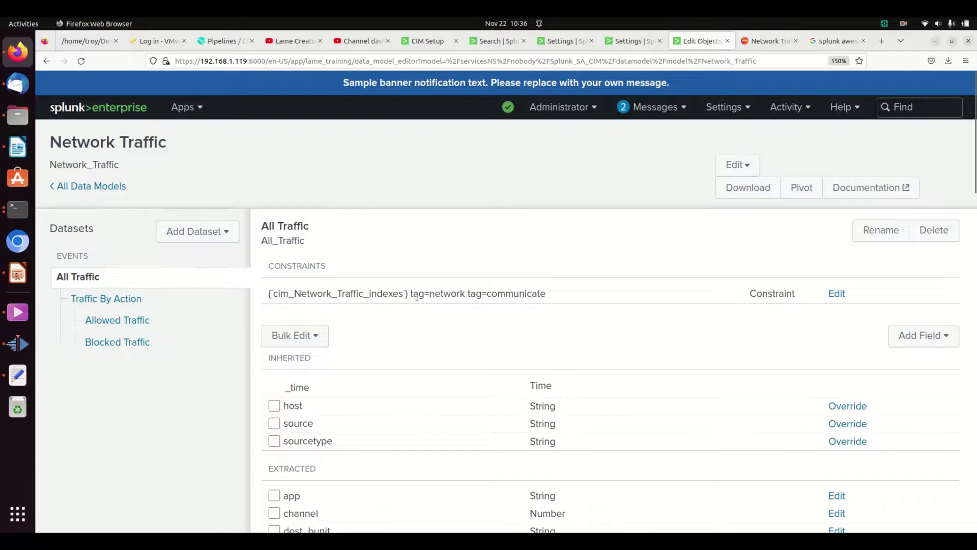
pyautogui.moveTo(410, 294); pyautogui.dragTo(543, 295)
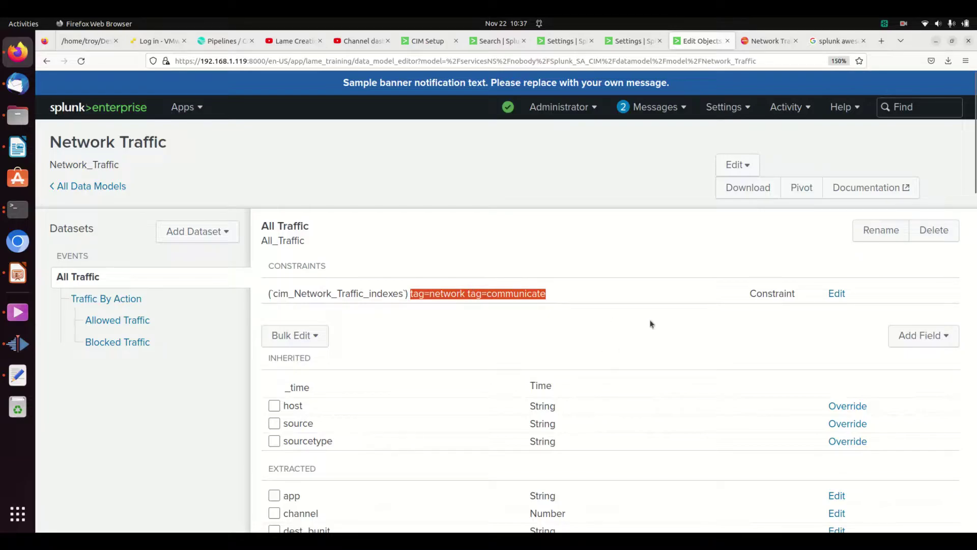
# - Enter the query index=lame_training sourcetype=lame_conn | head 100 in the search bar
pyautogui.click(496, 41)
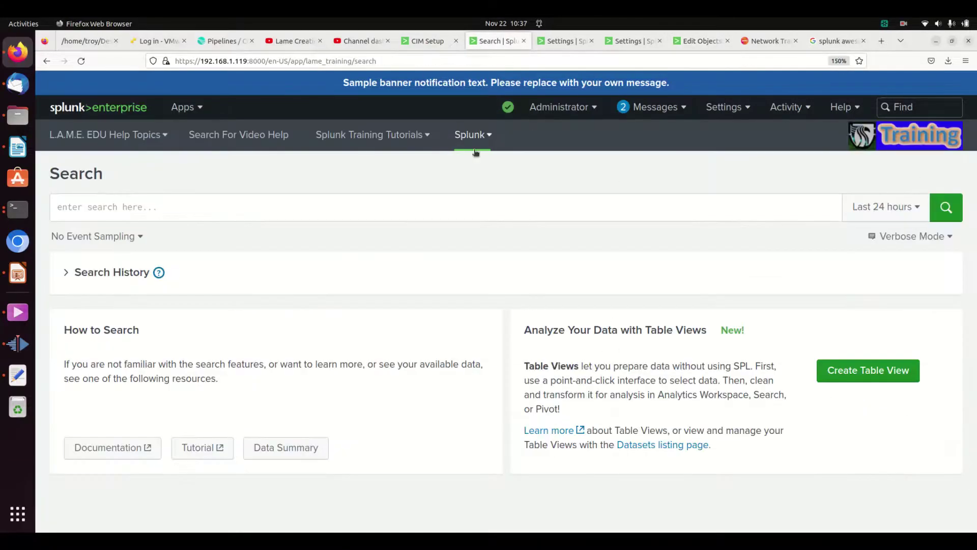
pyautogui.click(381, 204)
pyautogui.write('index=')
pyautogui.press('Escape')
pyautogui.press('BackSpace')
pyautogui.write('=lame_training ')
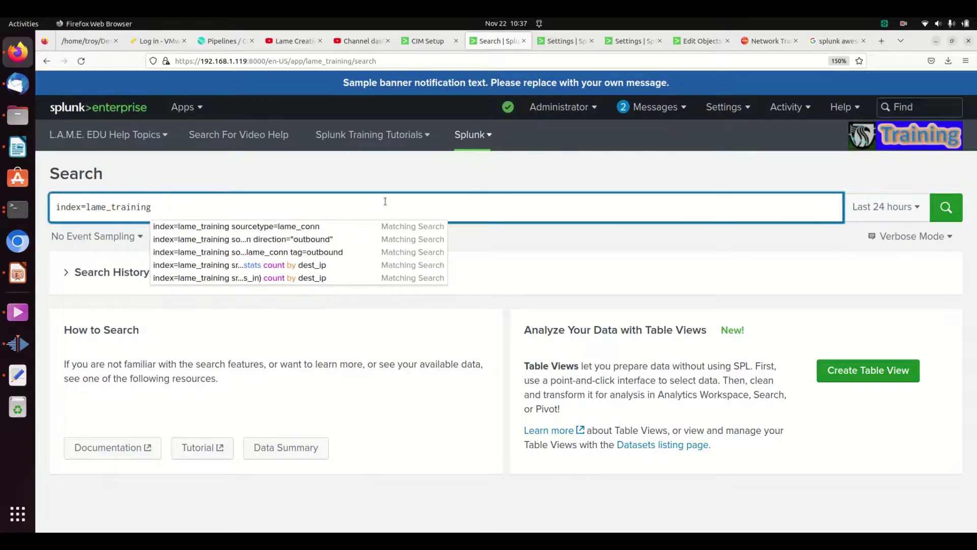
pyautogui.write('sourceytpe')
pyautogui.press('BackSpace')
pyautogui.press('BackSpace')
pyautogui.press('BackSpace')
pyautogui.press('BackSpace')
pyautogui.press('BackSpace')
pyautogui.write('etype')
pyautogui.press('BackSpace')
pyautogui.press('BackSpace')
pyautogui.press('BackSpace')
pyautogui.press('BackSpace')
pyautogui.press('BackSpace')
pyautogui.write('etype=')
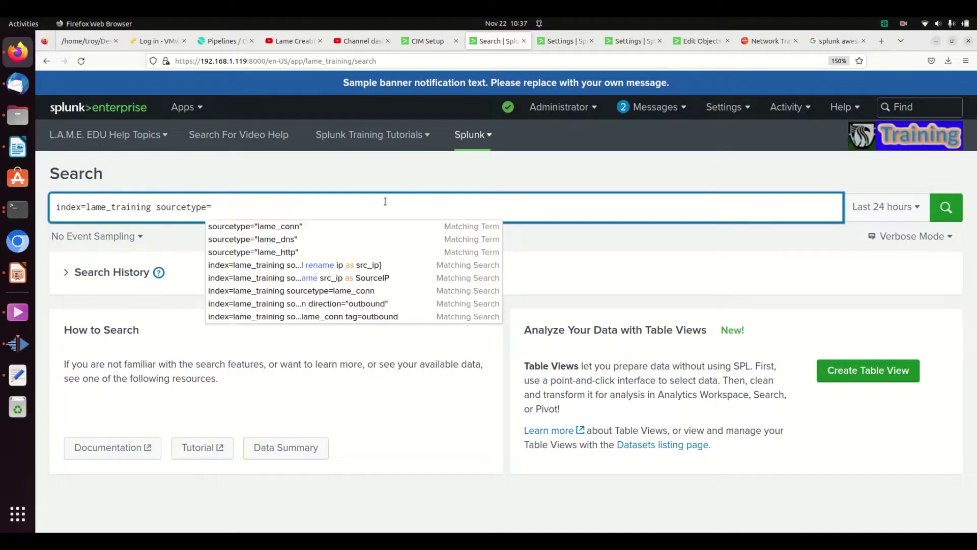
pyautogui.write('lame_conn')
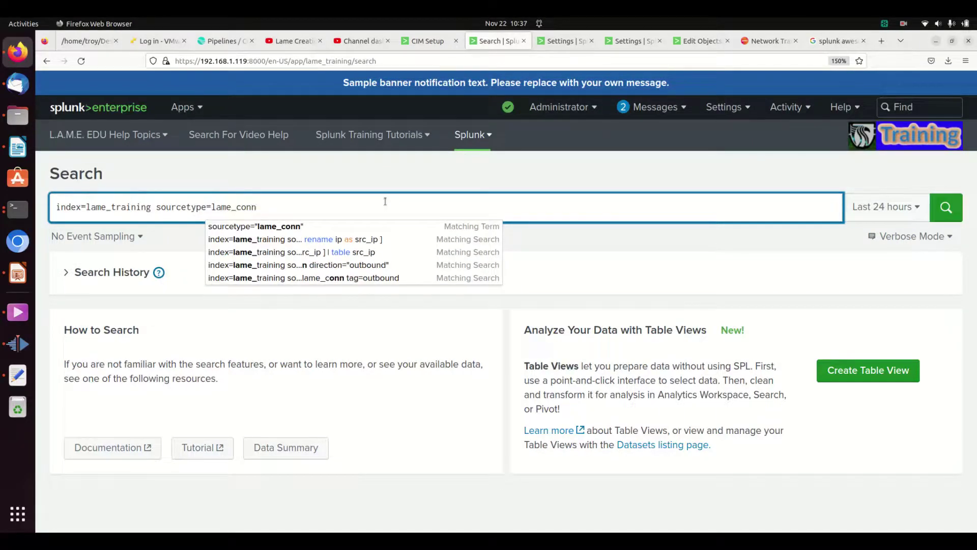
pyautogui.write(' | head 100')
# - Run the search and scroll through the first 100 lame_conn events
pyautogui.press('Return')
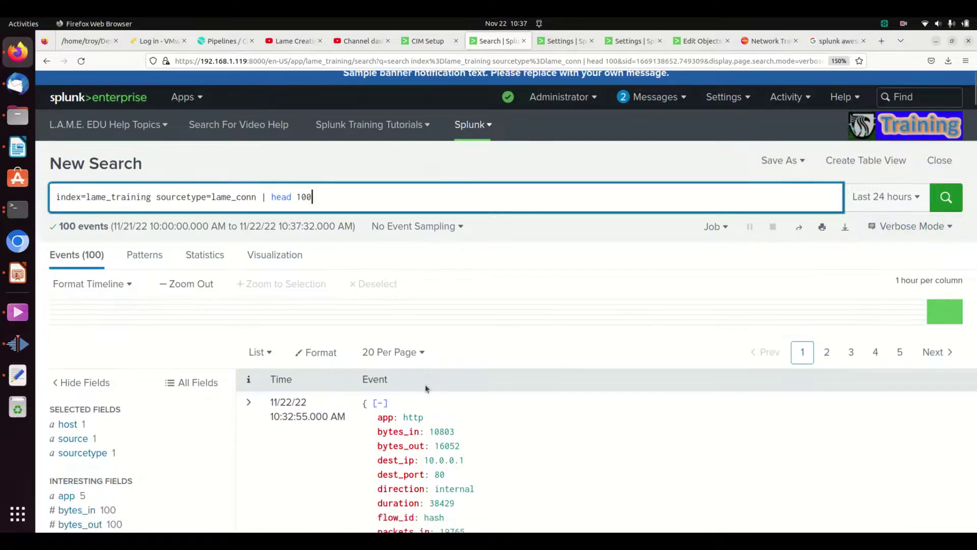
pyautogui.scroll(-3, 420, 367)
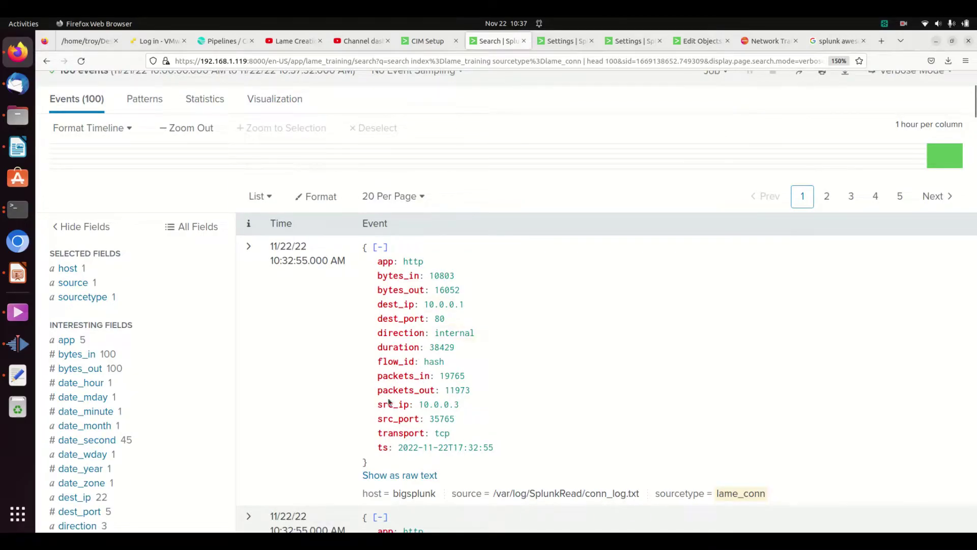
pyautogui.scroll(-5, 168, 428)
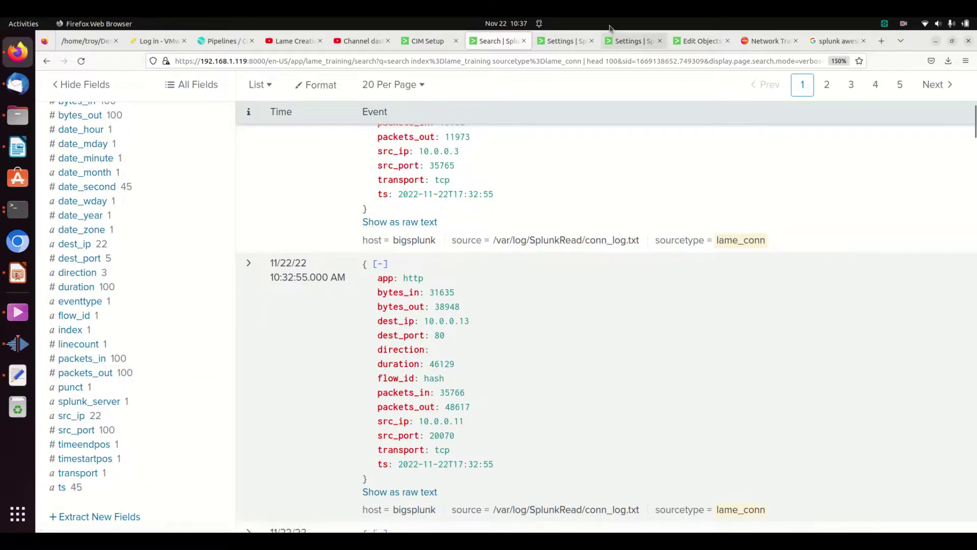
# - Start a new event type from the Event types settings page
pyautogui.click(631, 42)
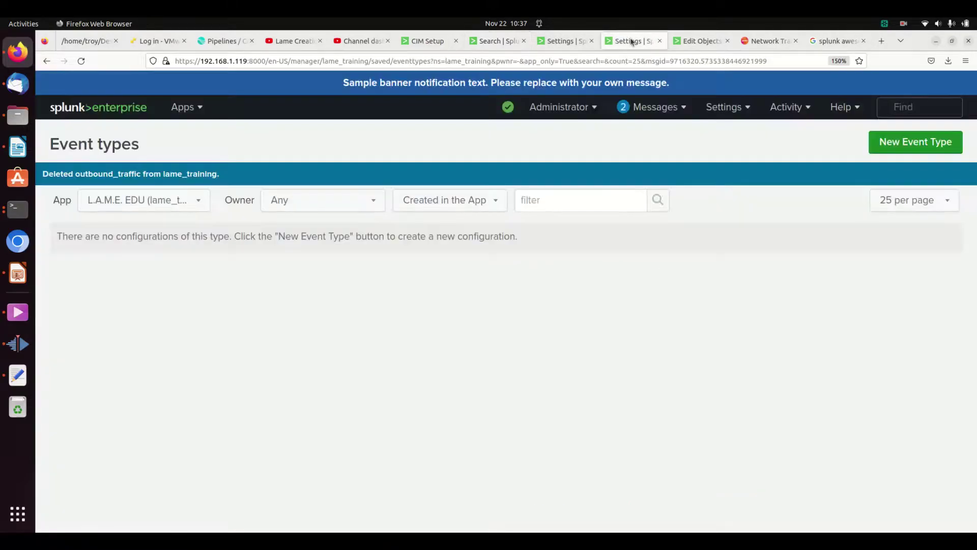
pyautogui.click(901, 147)
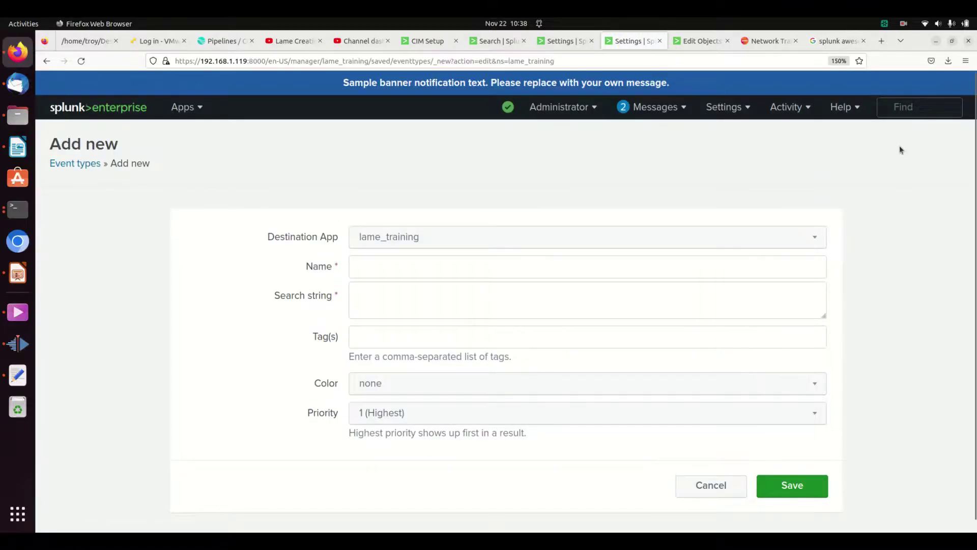
pyautogui.click(541, 270)
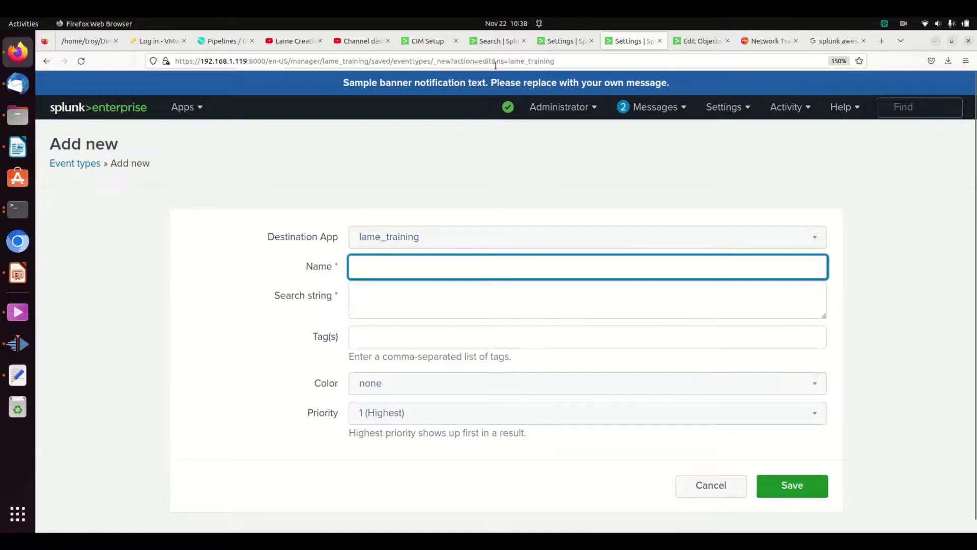
# - Review the lame_conn results, the Network Traffic data model and the nix-all-logs event type
pyautogui.click(502, 43)
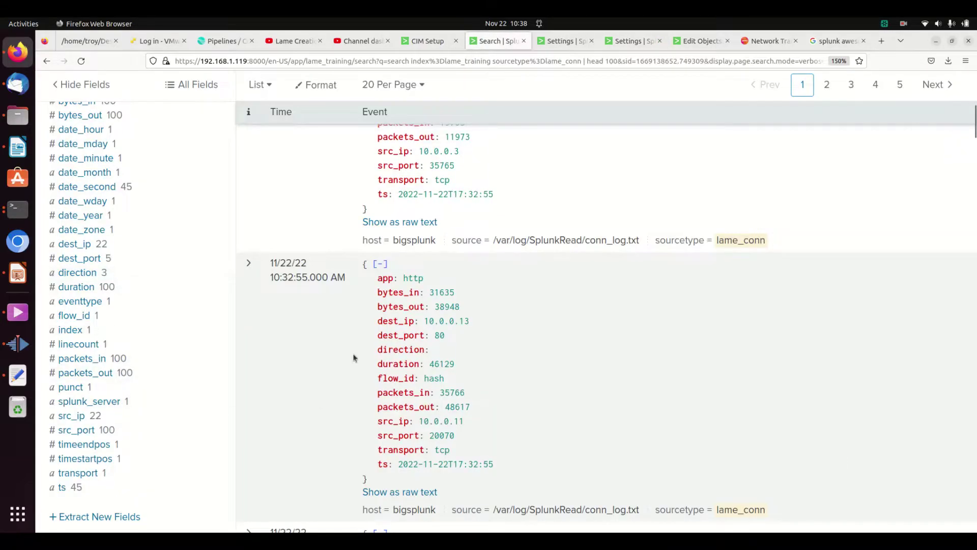
pyautogui.scroll(3, 331, 299)
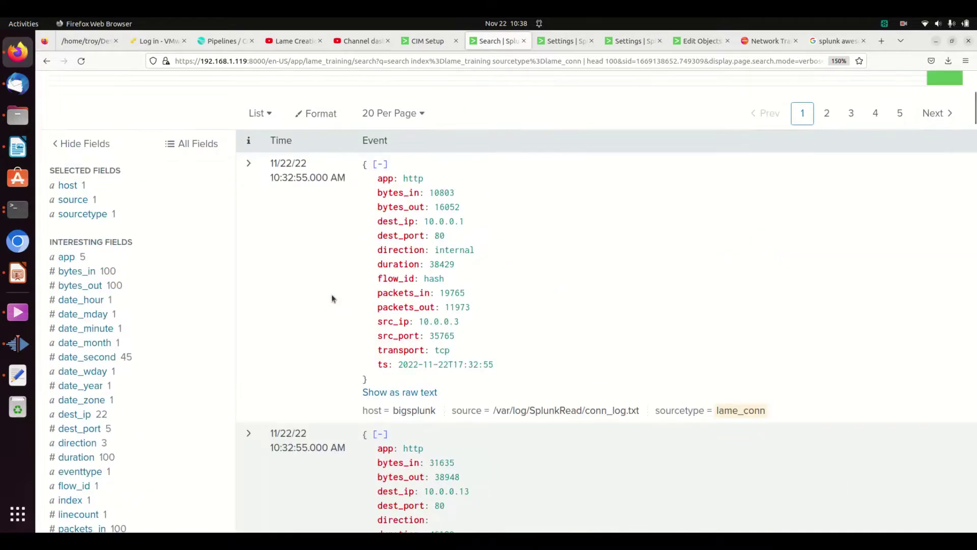
pyautogui.click(699, 41)
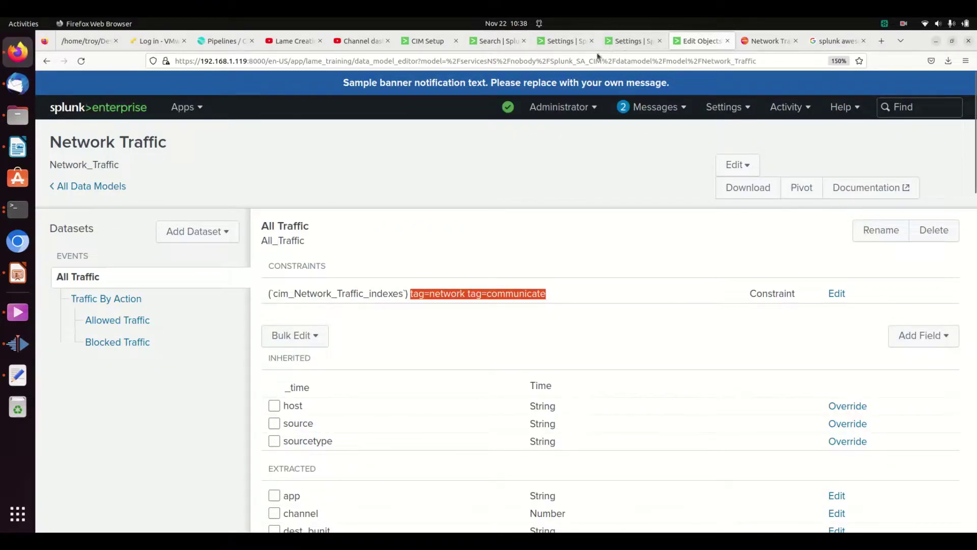
pyautogui.click(562, 43)
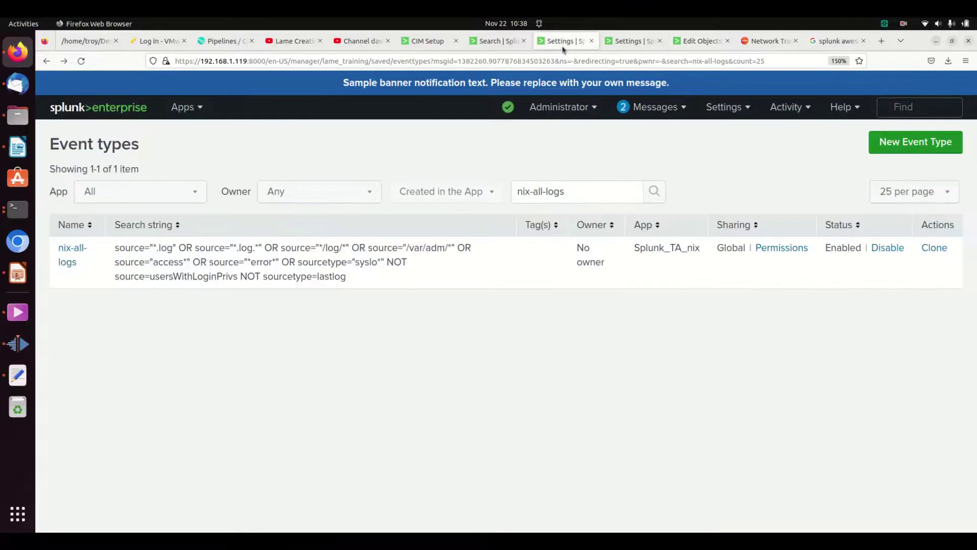
pyautogui.click(636, 40)
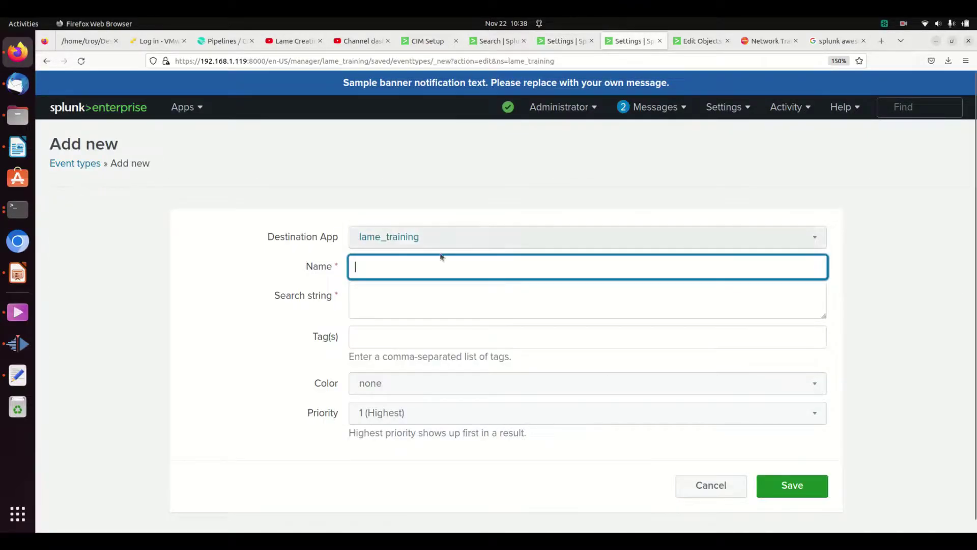
# - Name the new event type network_communicate_data
pyautogui.write('network_c')
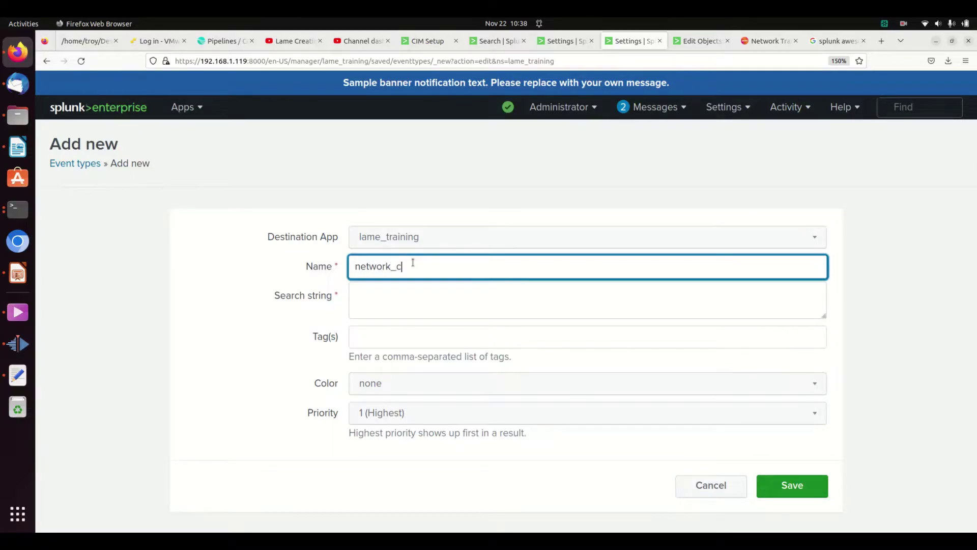
pyautogui.press('BackSpace')
pyautogui.write('communicate_data')
pyautogui.click(422, 303)
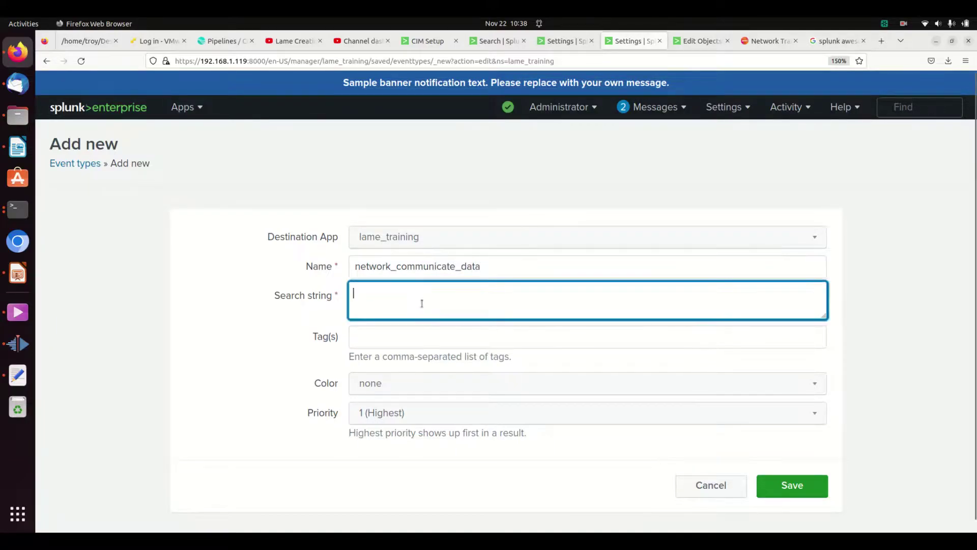
# - Paste the base search index=lame_training sourcetype=lame_conn into the event type's search string
pyautogui.click(493, 43)
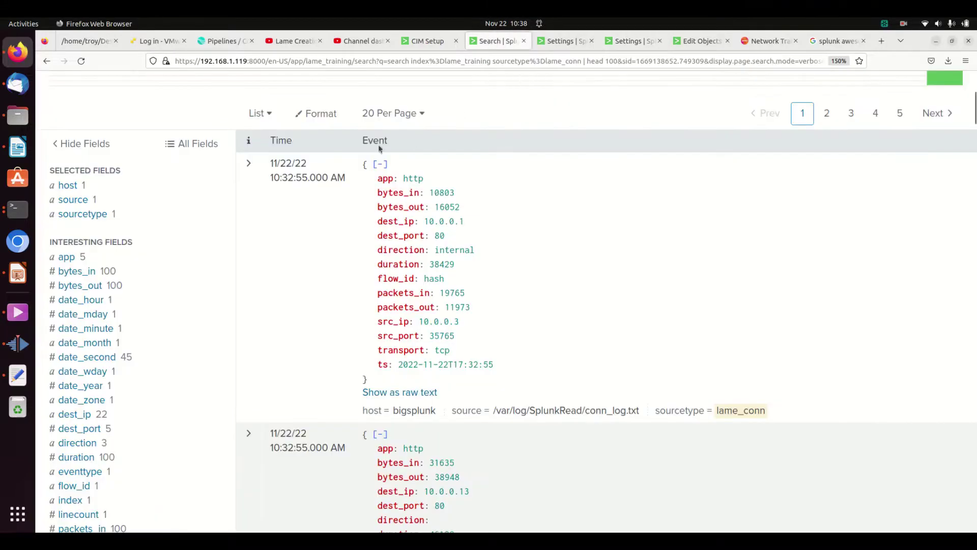
pyautogui.scroll(5, 320, 133)
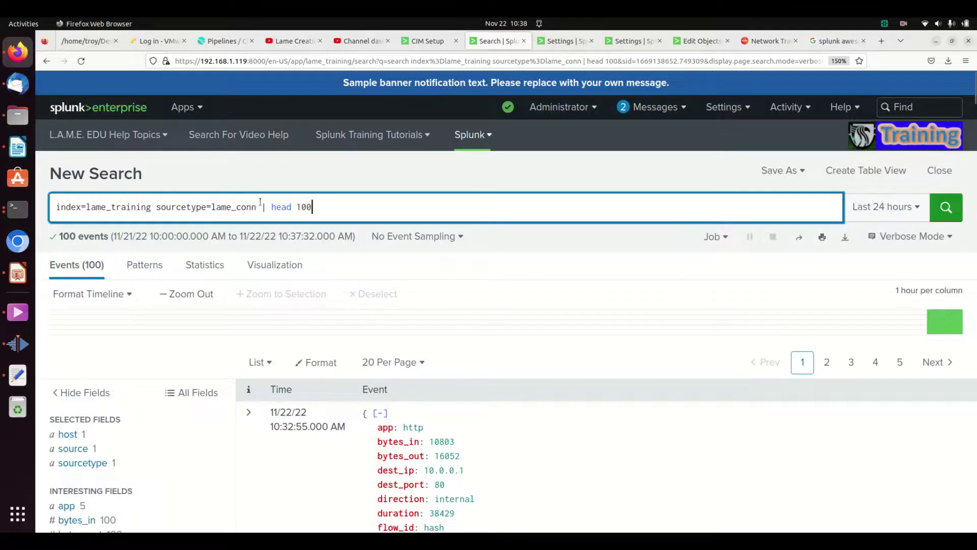
pyautogui.moveTo(258, 204); pyautogui.dragTo(47, 208)
pyautogui.hotkey('ctrl', 'c')
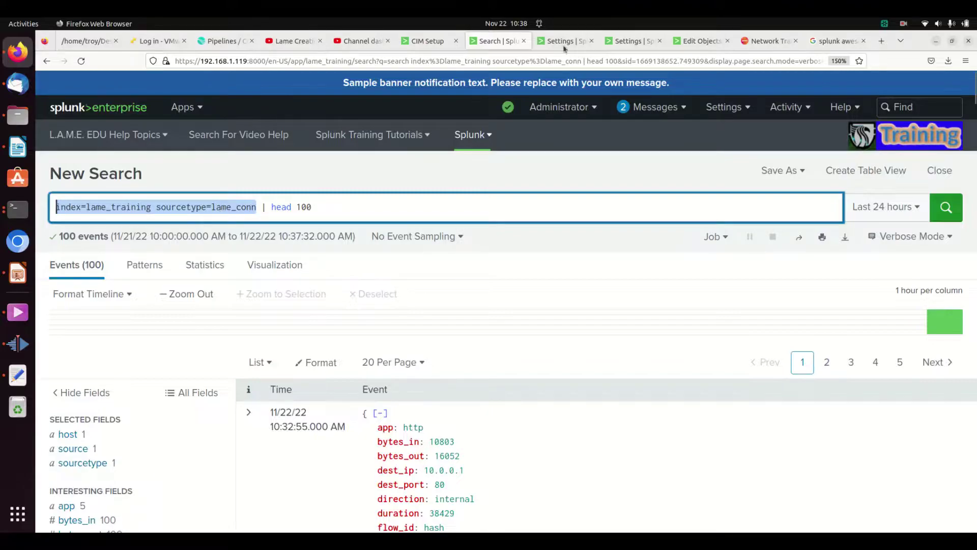
pyautogui.click(631, 41)
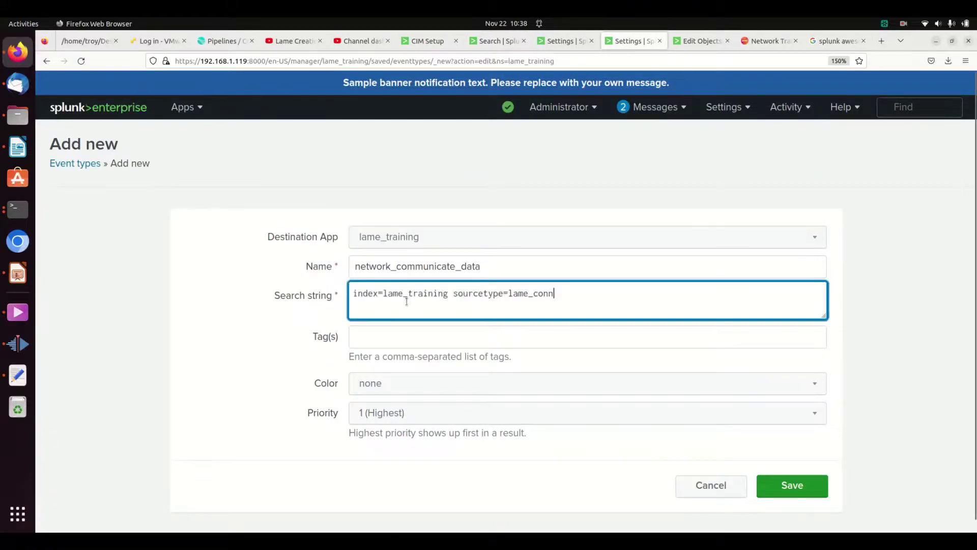
pyautogui.hotkey('ctrl', 'v')
# - Check the Network Traffic data model's tag constraint and enter tags network, communicate
pyautogui.click(692, 41)
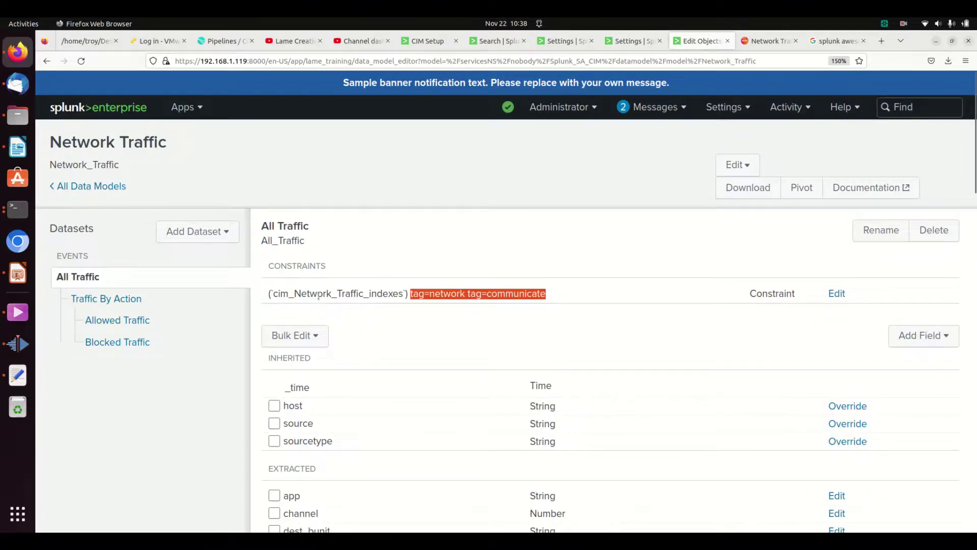
pyautogui.click(631, 41)
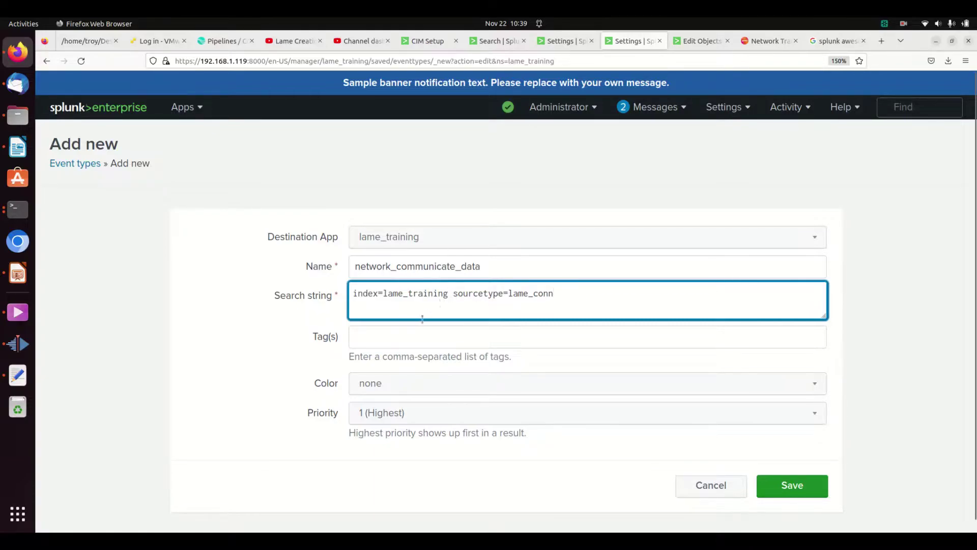
pyautogui.click(399, 337)
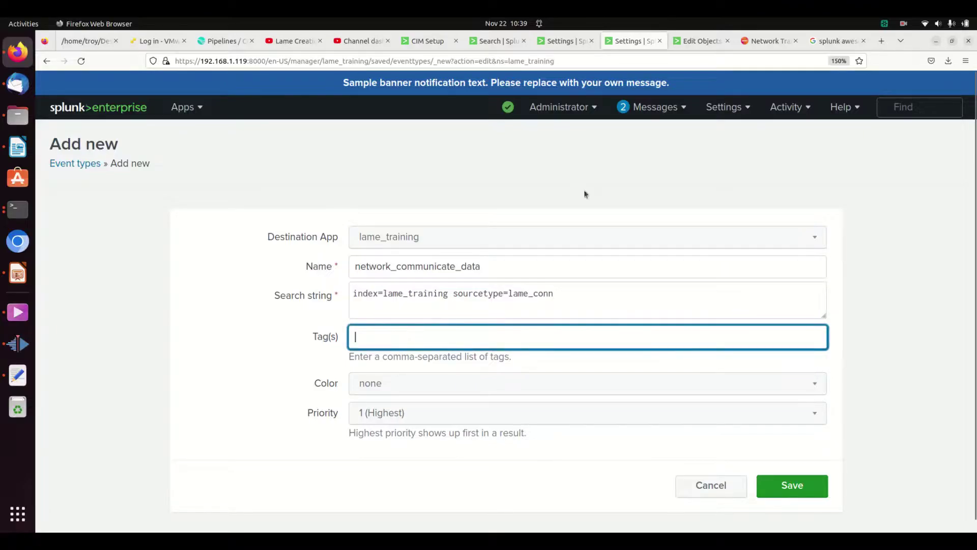
pyautogui.click(681, 44)
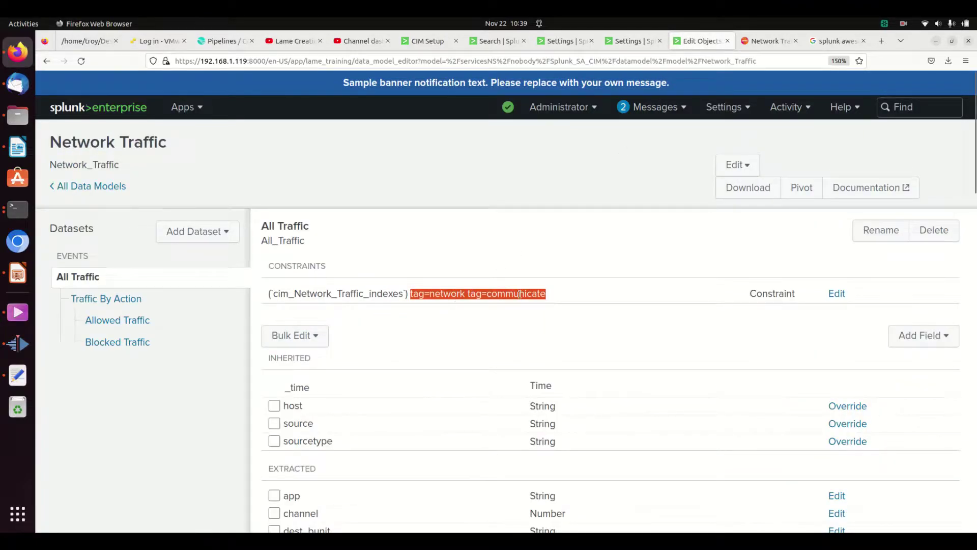
pyautogui.click(630, 41)
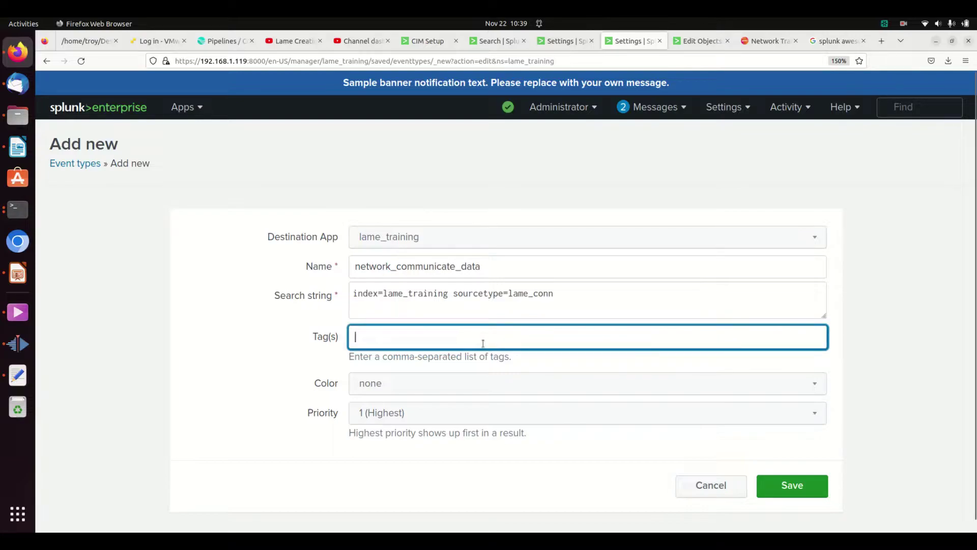
pyautogui.write('network, communicate')
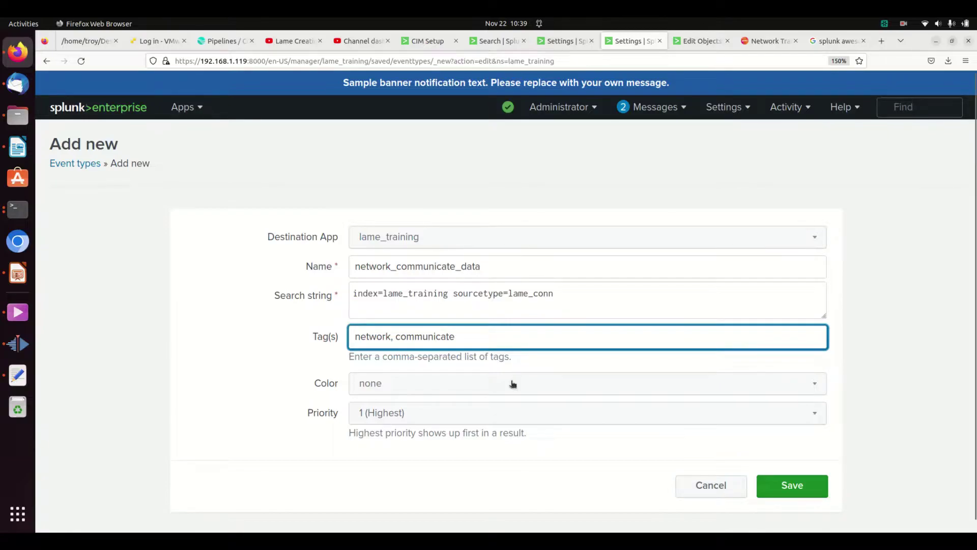
# - Set the event type colour to orange and priority to 5
pyautogui.click(455, 386)
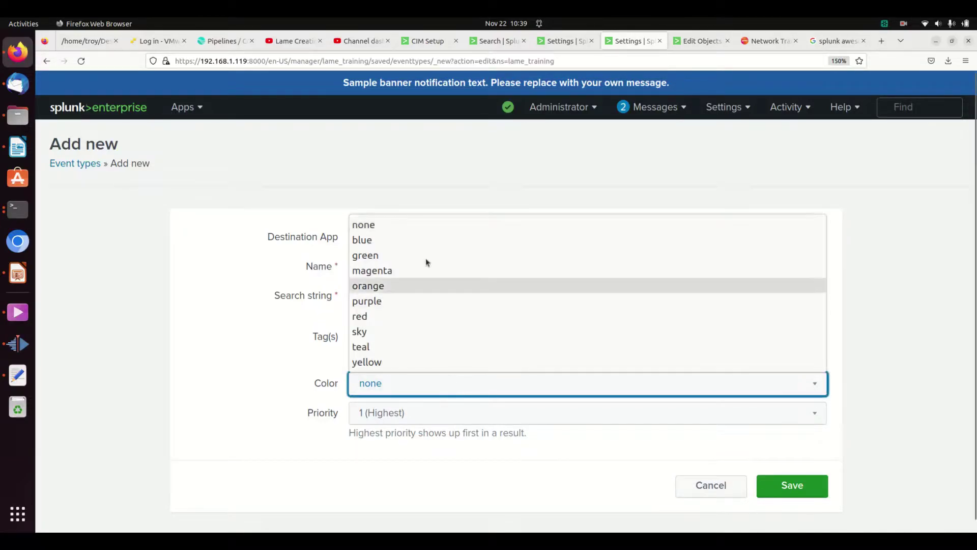
pyautogui.click(387, 289)
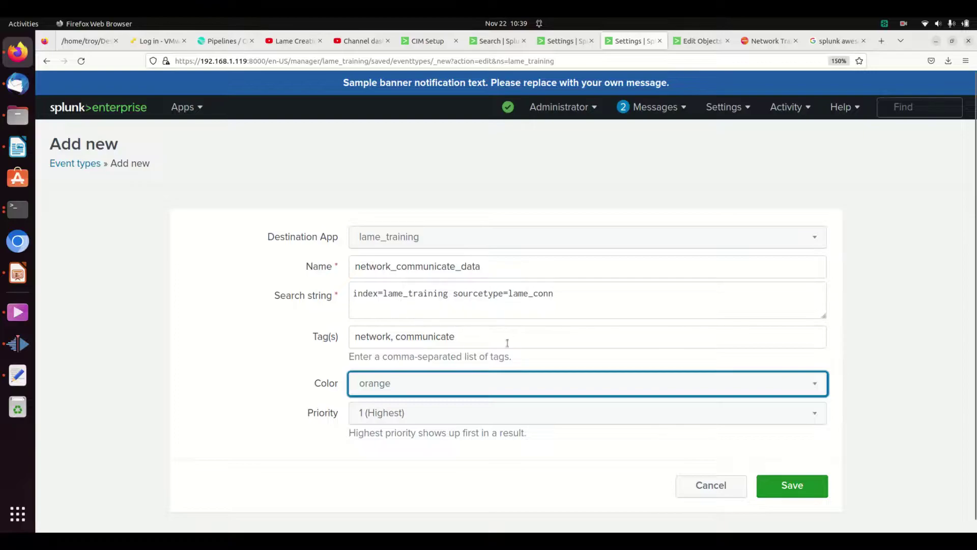
pyautogui.click(441, 410)
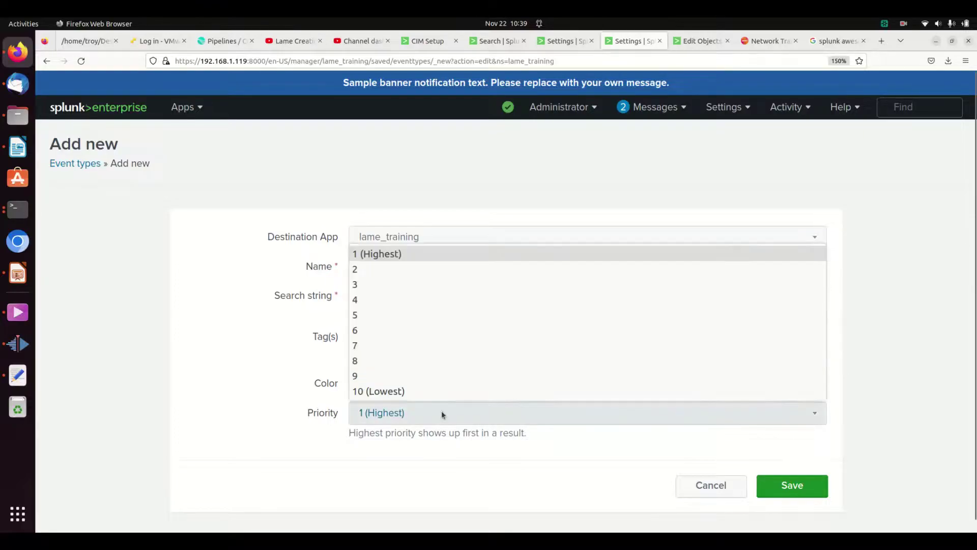
pyautogui.click(397, 317)
# - Compare the priority levels, keep priority 5, and save the event type
pyautogui.click(402, 413)
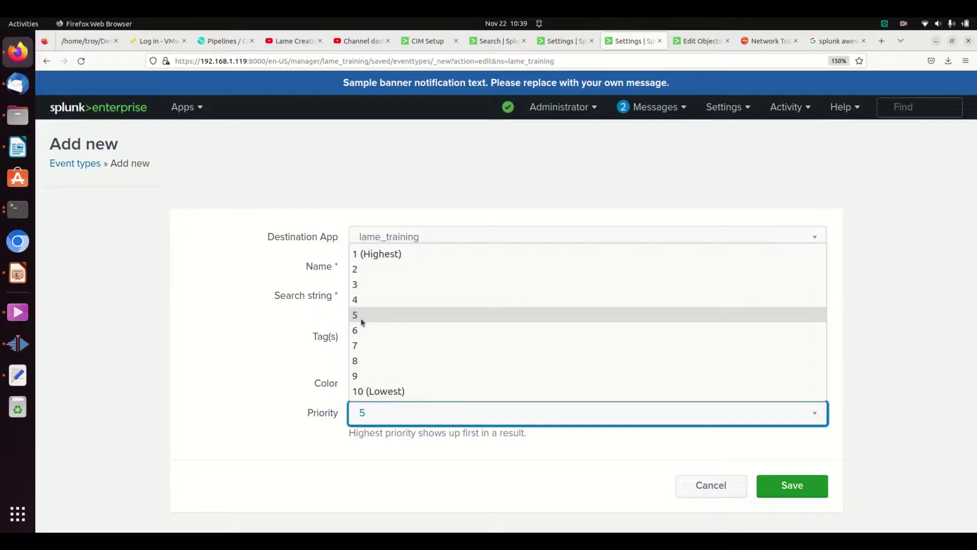
pyautogui.click(361, 316)
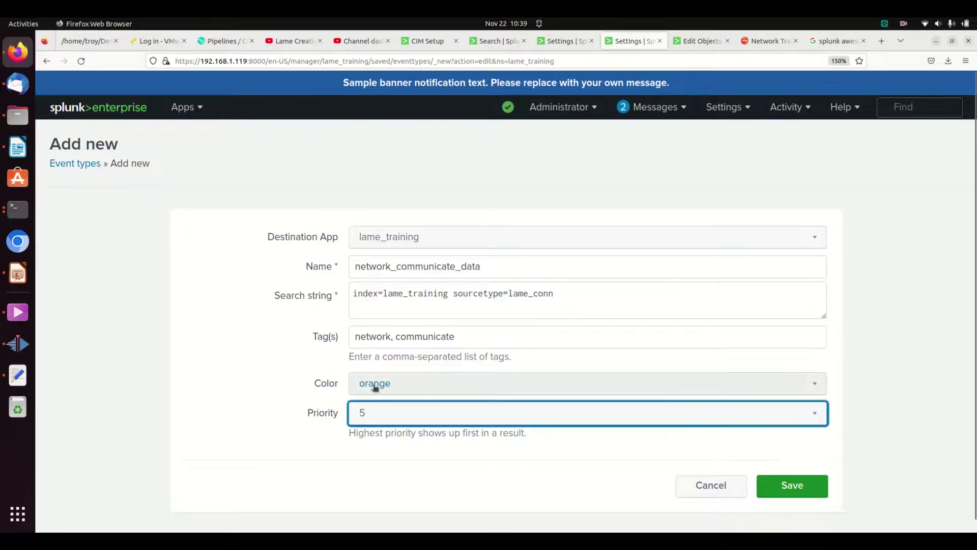
pyautogui.click(390, 414)
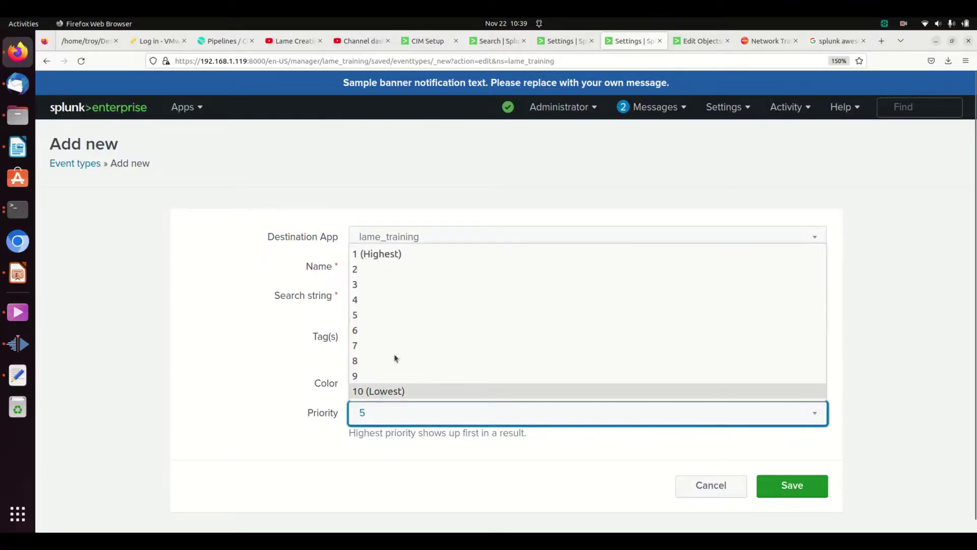
pyautogui.click(289, 422)
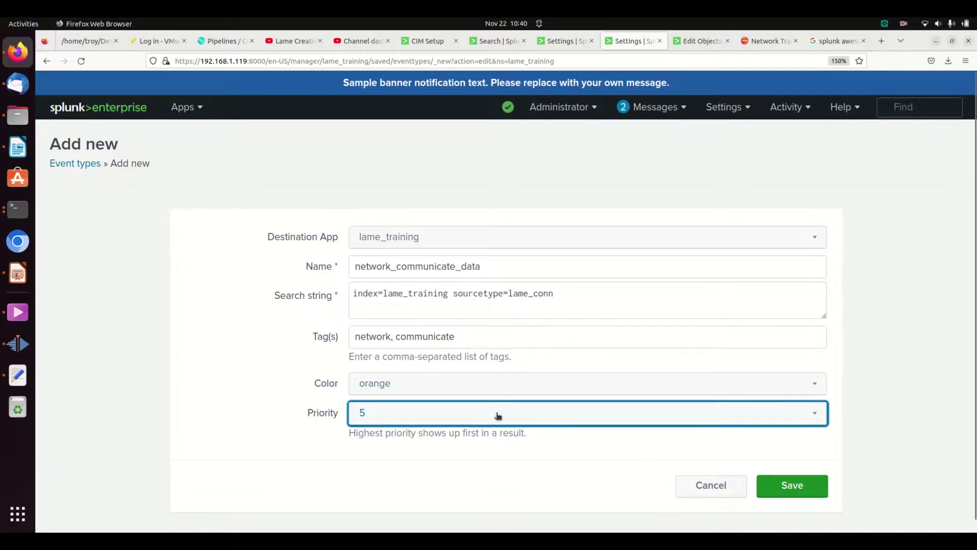
pyautogui.click(603, 420)
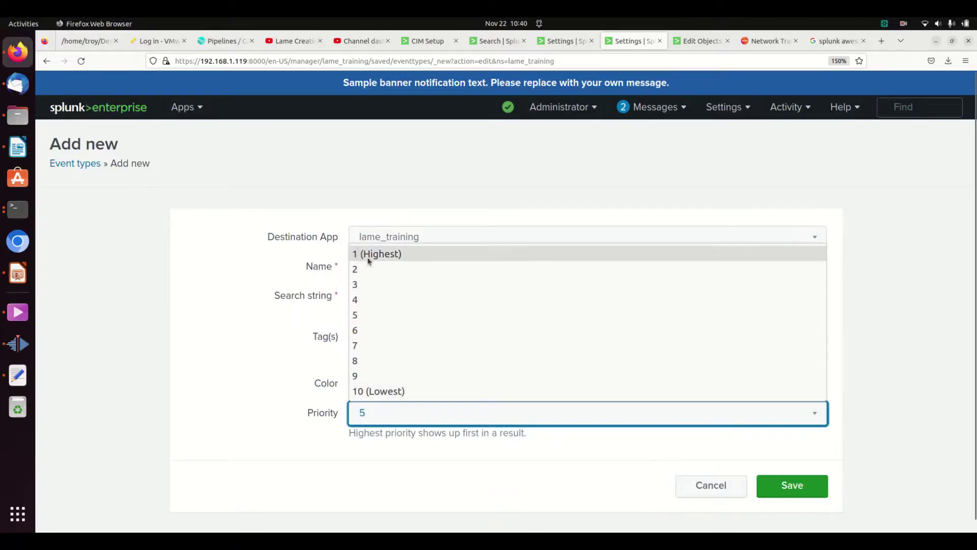
pyautogui.click(276, 354)
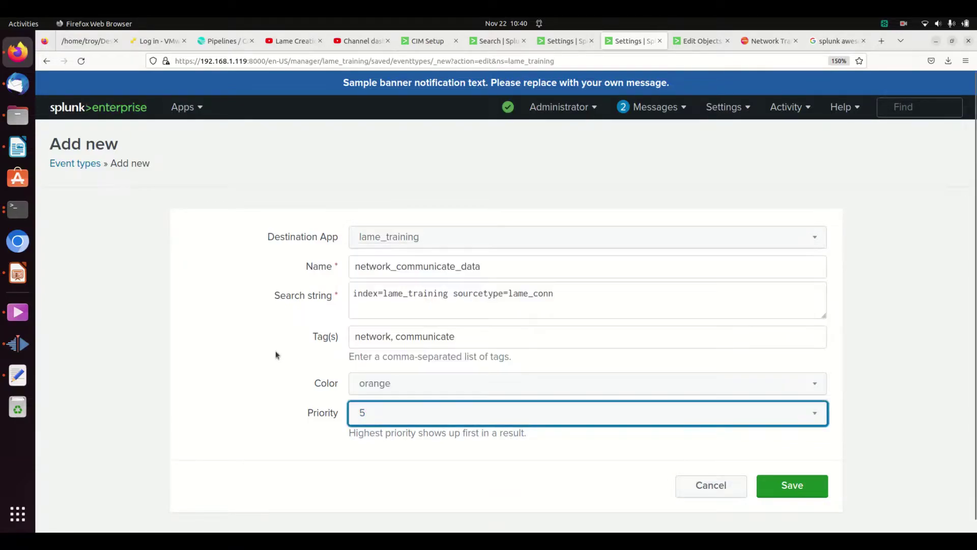
pyautogui.click(792, 484)
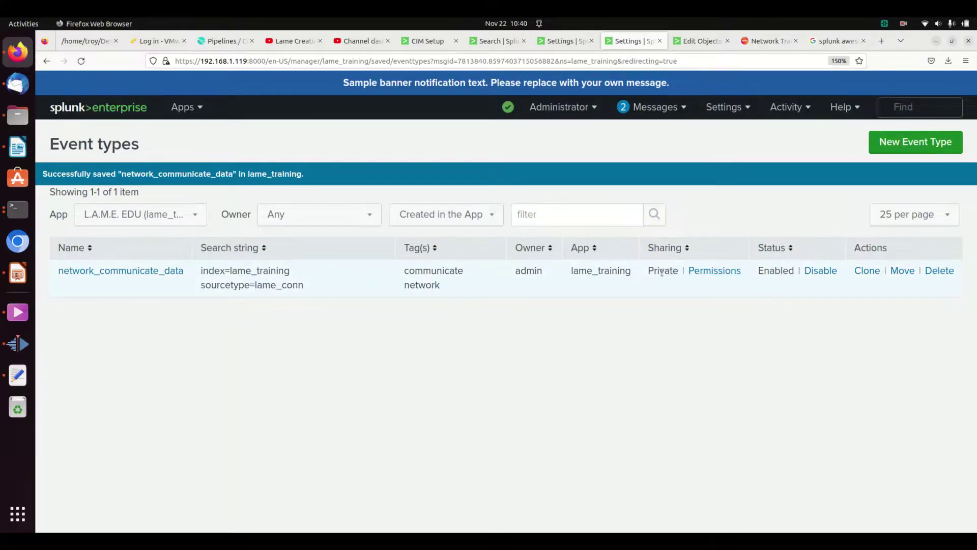
# - Set network_communicate_data to This app only (lame_training) with Everyone Read and Write, and save
pyautogui.click(698, 275)
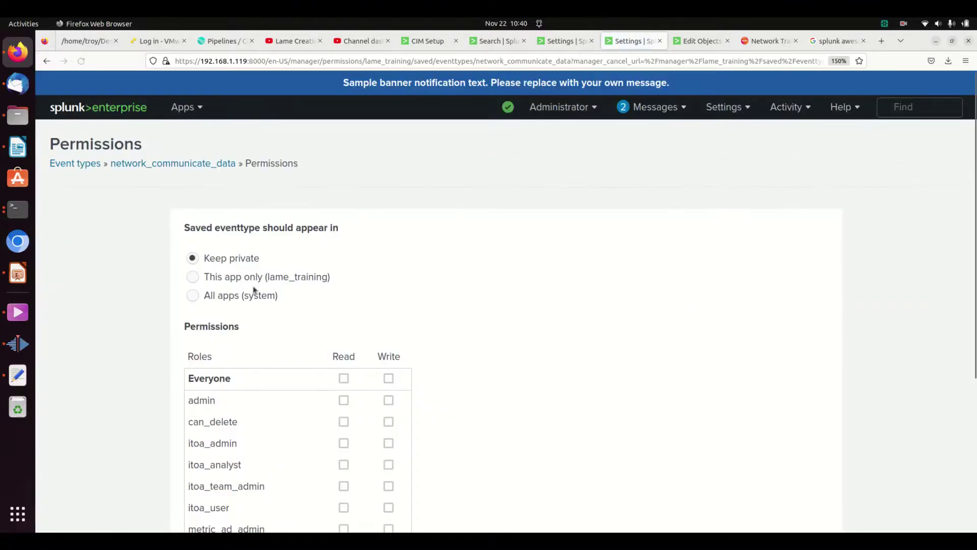
pyautogui.click(241, 278)
pyautogui.scroll(-3, 519, 388)
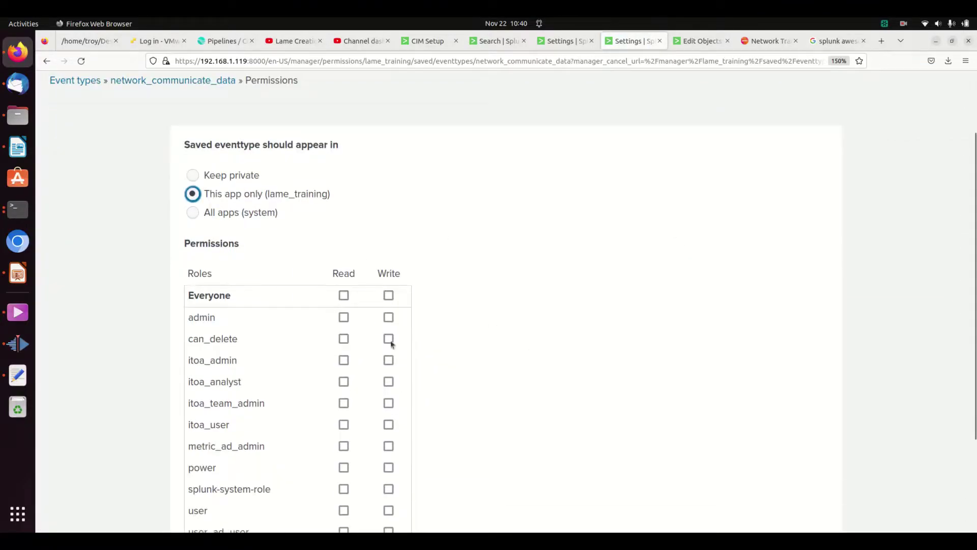
pyautogui.click(343, 295)
pyautogui.click(388, 295)
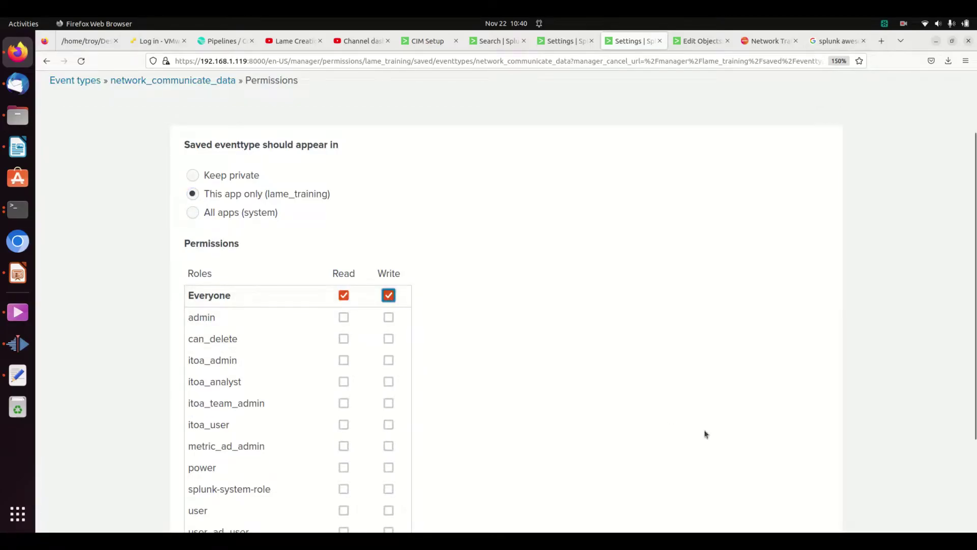
pyautogui.scroll(-3, 707, 437)
pyautogui.click(782, 475)
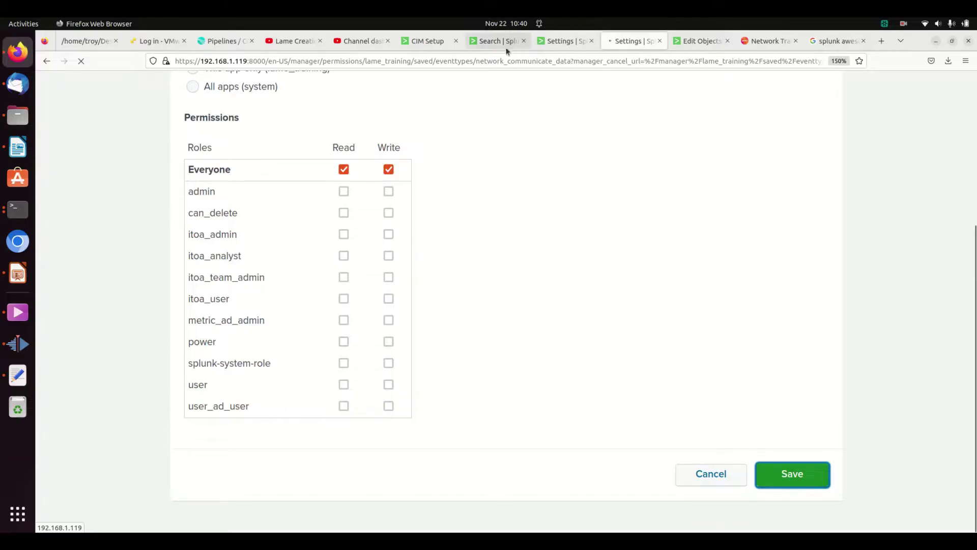
# - Confirm the Event types list shows network_communicate_data shared at App level
pyautogui.click(497, 41)
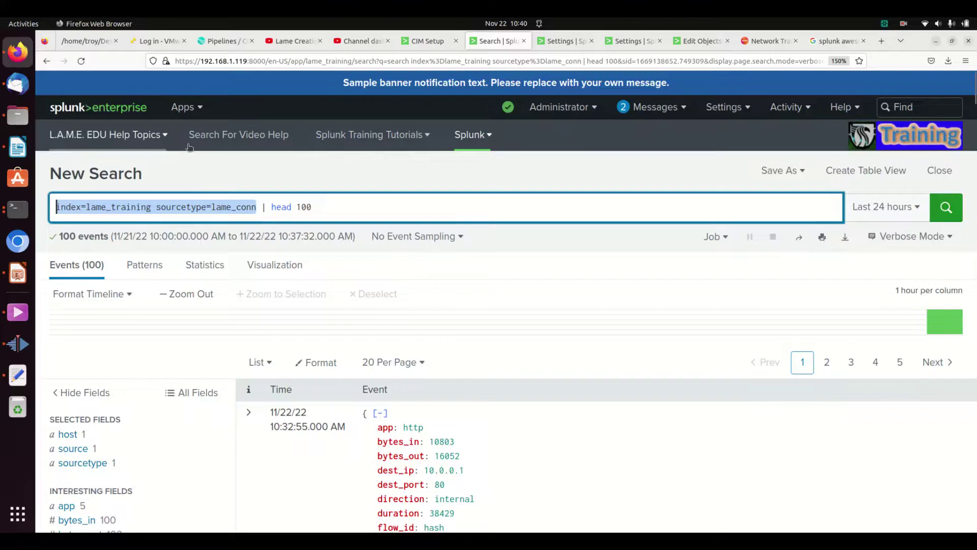
pyautogui.click(178, 107)
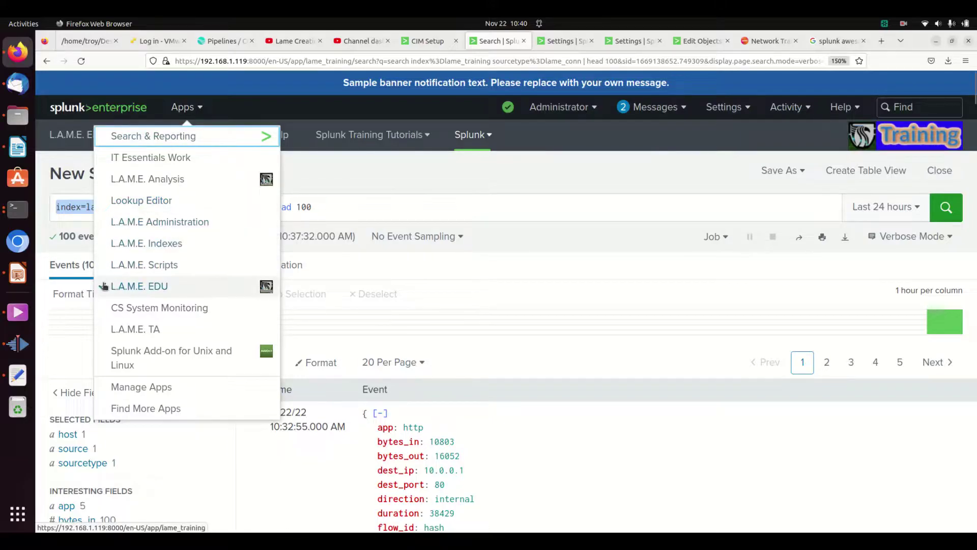
pyautogui.click(413, 205)
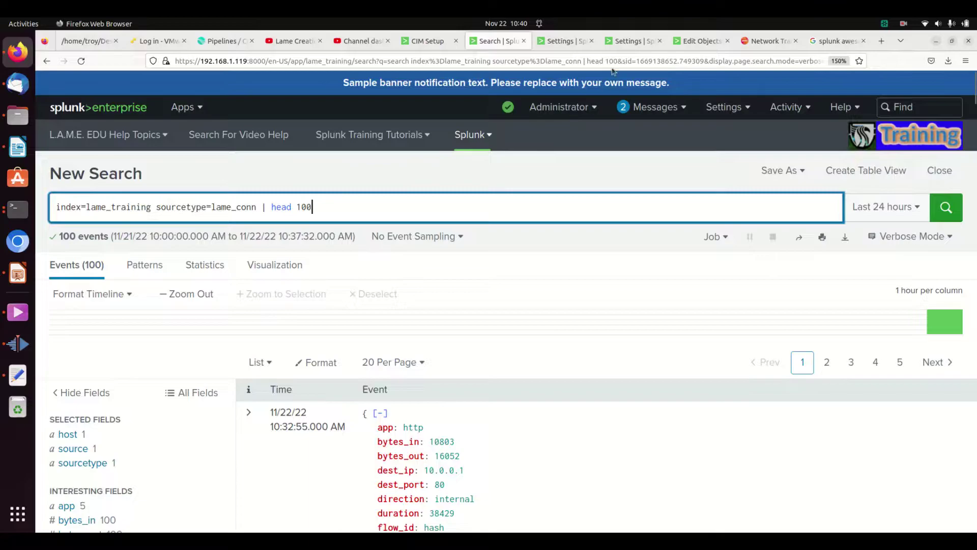
pyautogui.click(572, 44)
pyautogui.click(630, 42)
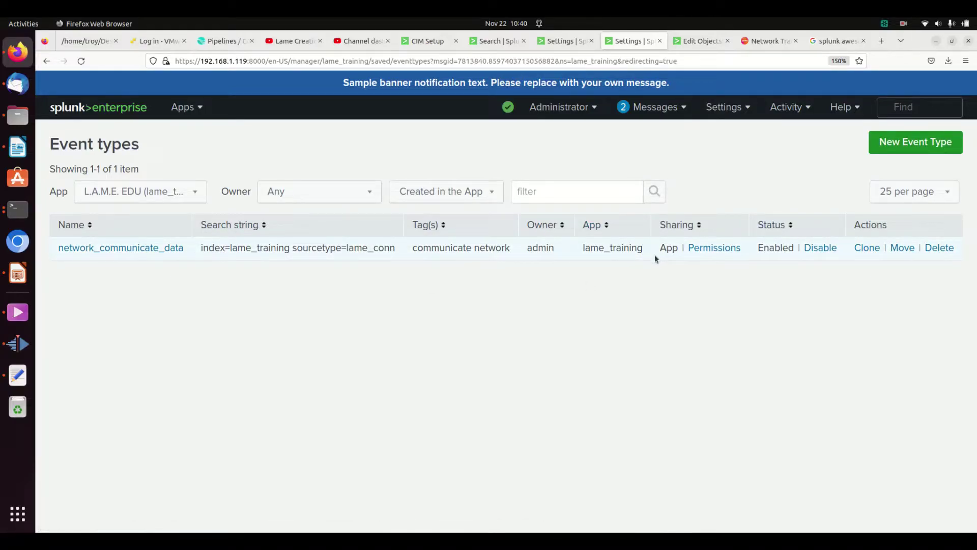
# - Reload the lame_conn search results and check the new eventtype field
pyautogui.click(502, 46)
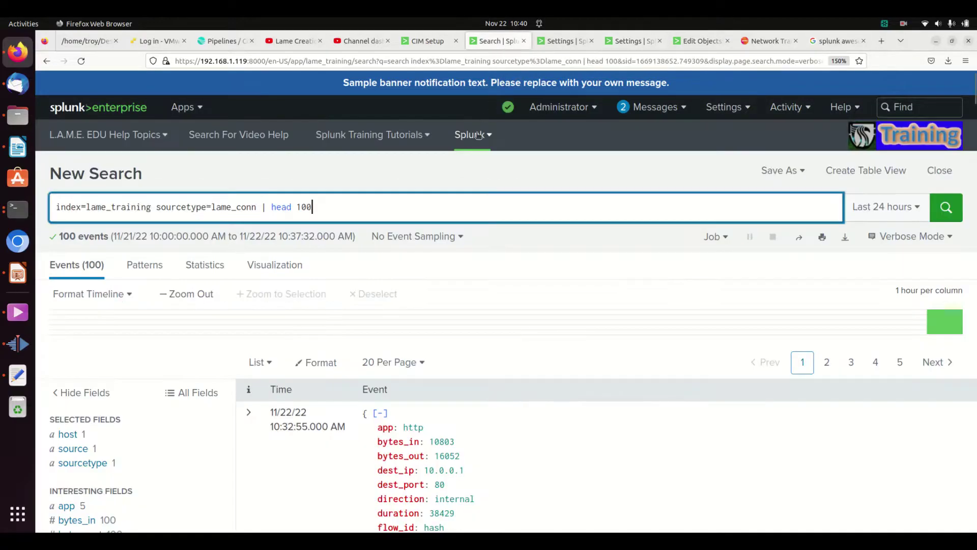
pyautogui.click(81, 61)
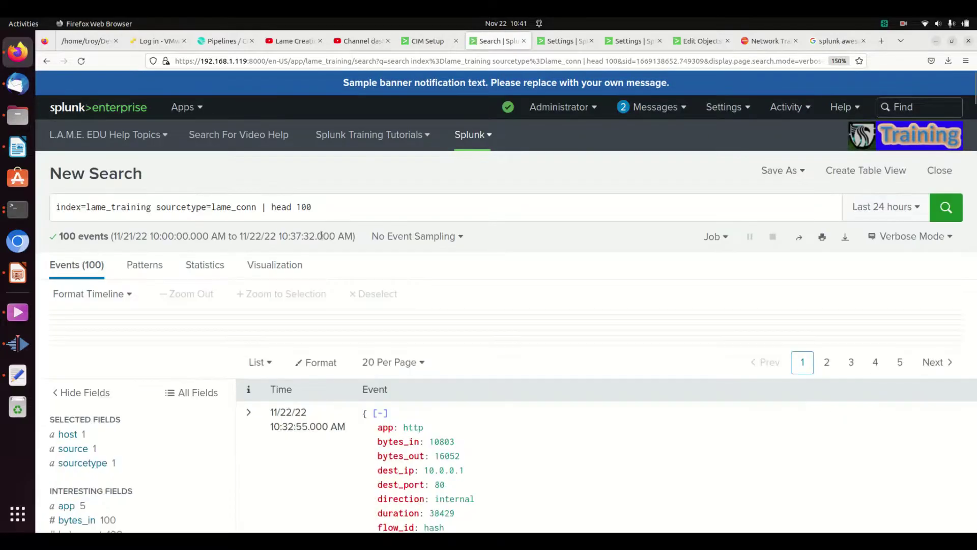
pyautogui.scroll(-6, 128, 366)
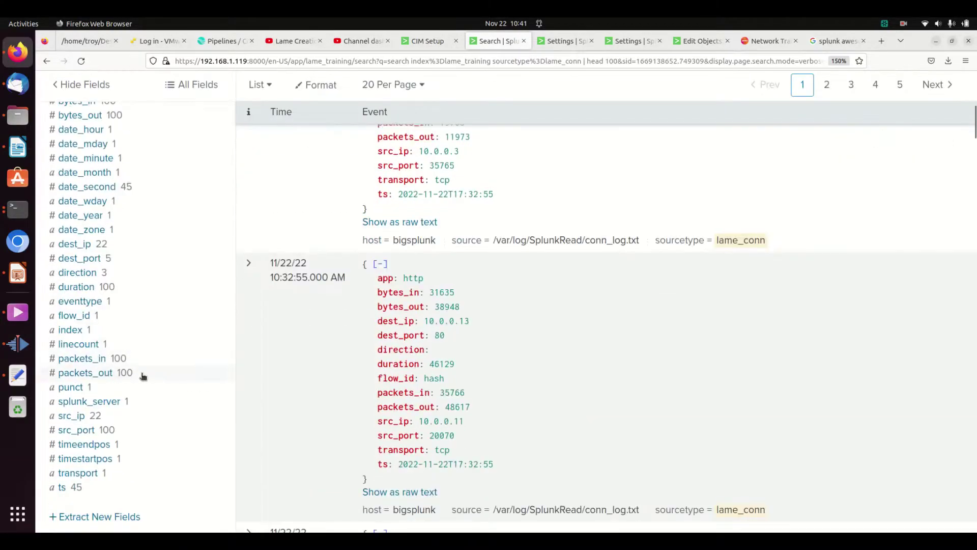
pyautogui.scroll(2, 134, 376)
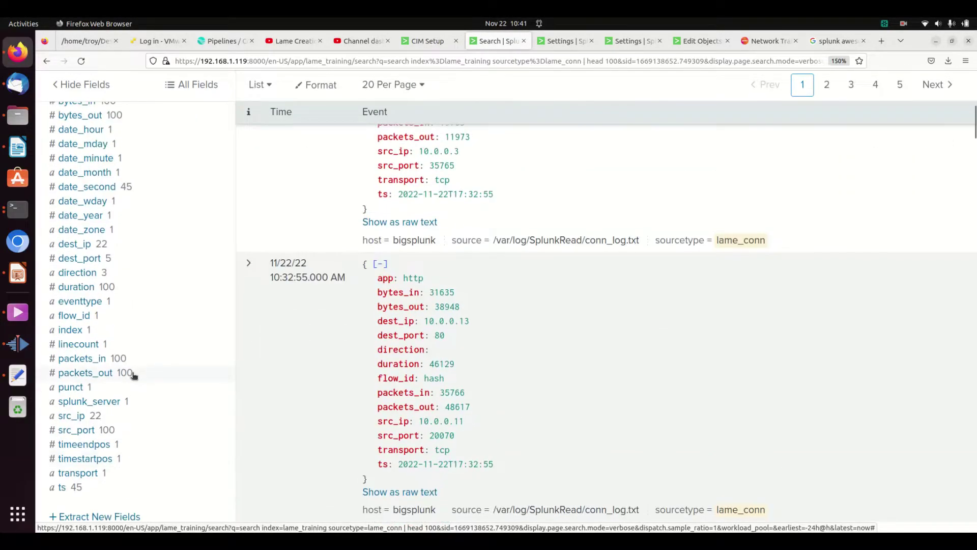
pyautogui.scroll(8, 133, 375)
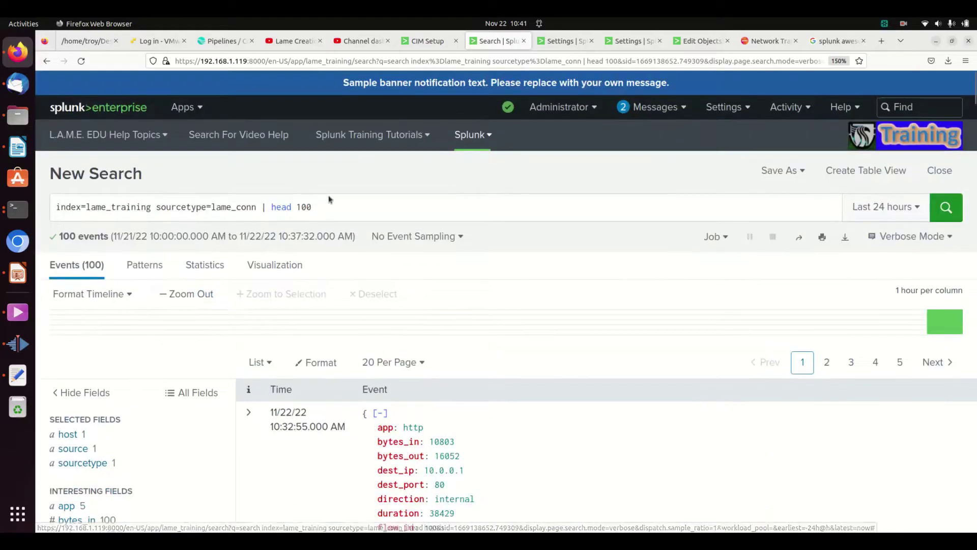
pyautogui.click(350, 205)
pyautogui.press('Return')
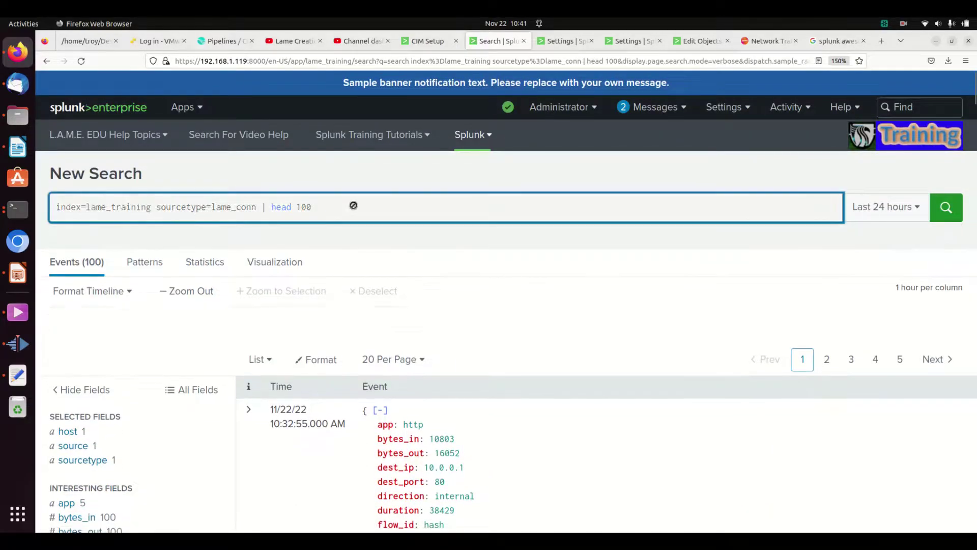
pyautogui.scroll(-10, 199, 396)
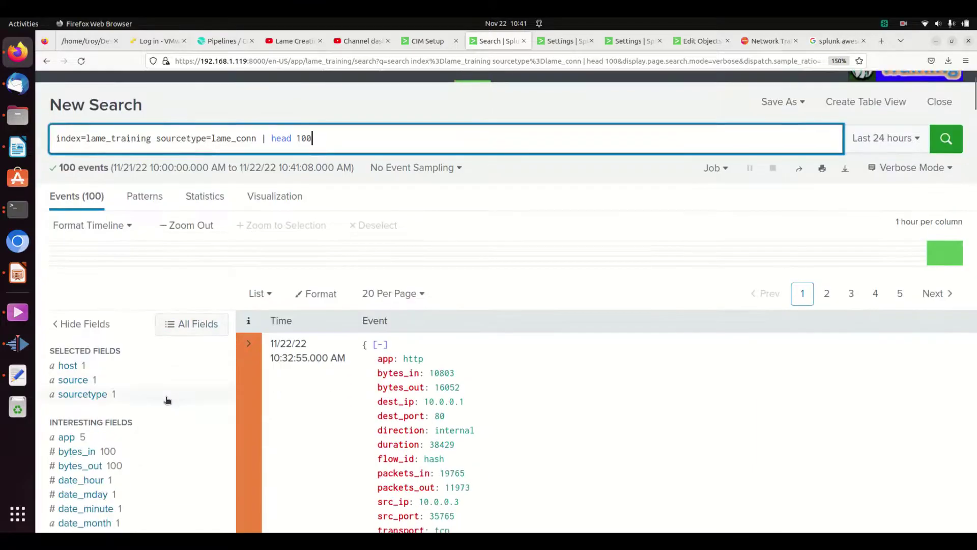
pyautogui.scroll(-3, 155, 392)
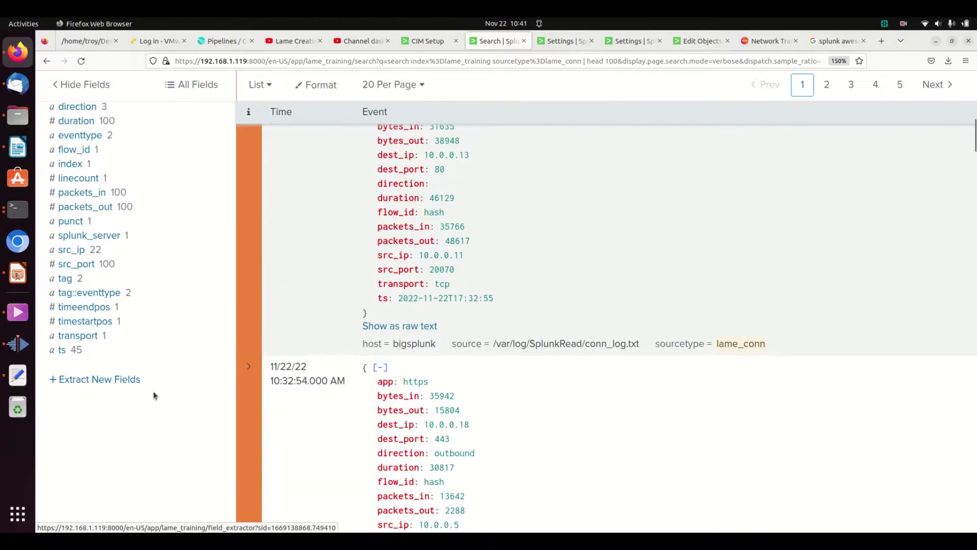
pyautogui.click(65, 279)
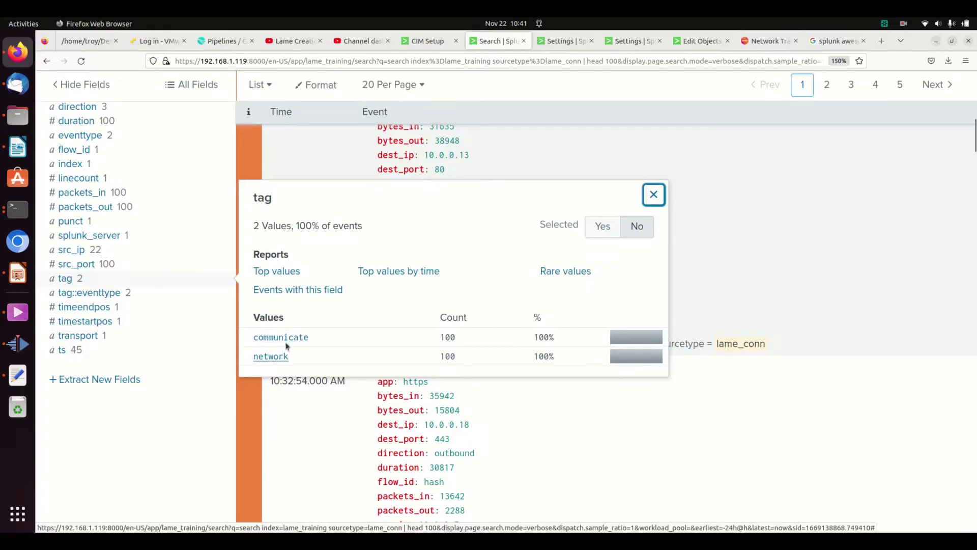
pyautogui.scroll(4, 216, 193)
pyautogui.scroll(5, 216, 194)
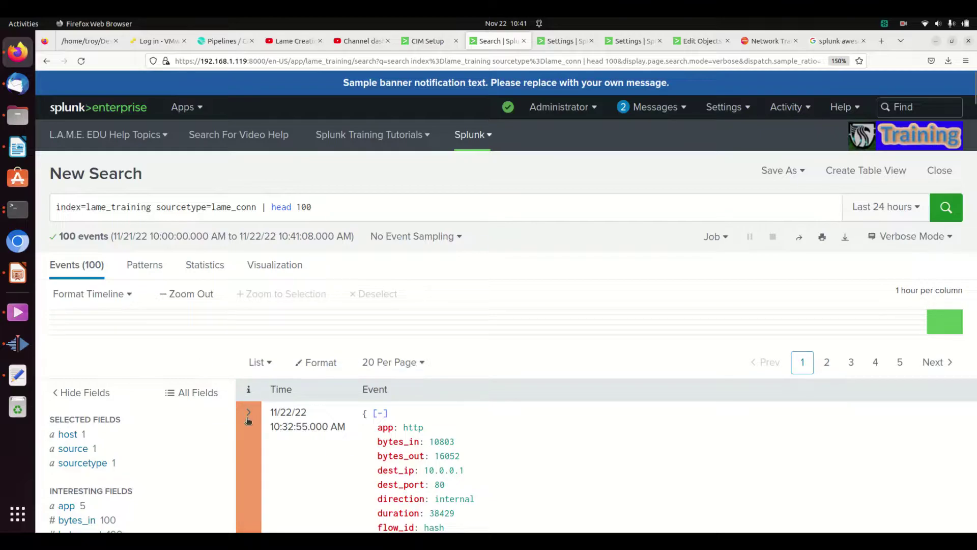
pyautogui.scroll(-6, 246, 435)
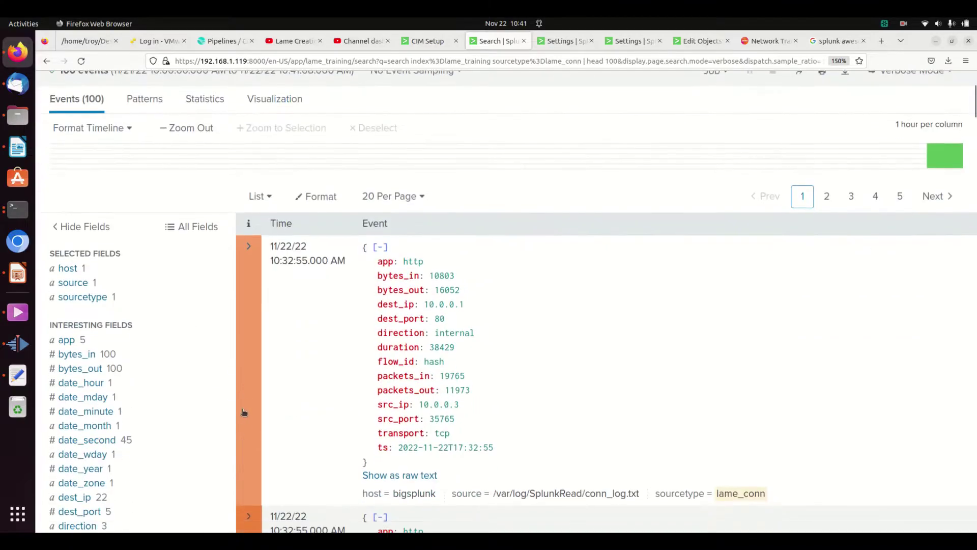
pyautogui.scroll(-8, 238, 374)
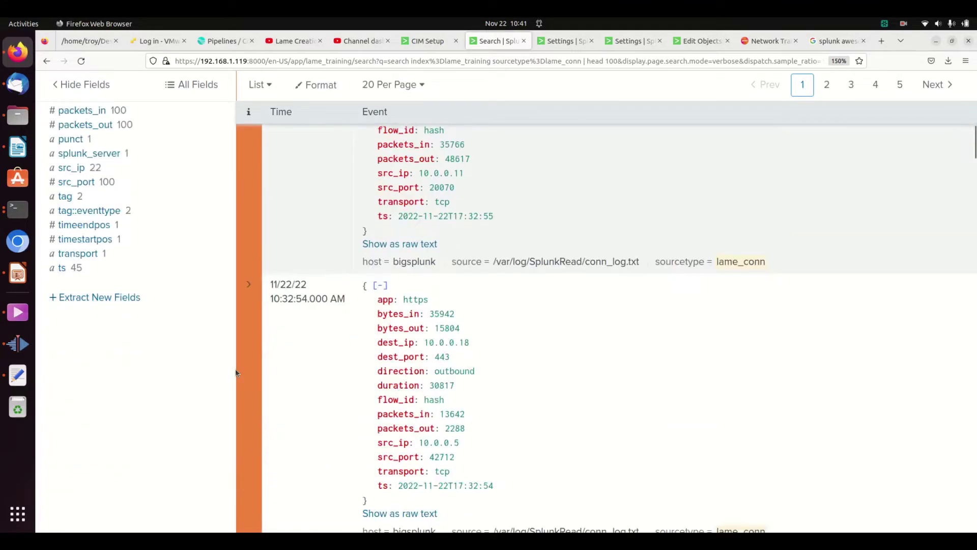
pyautogui.scroll(-6, 293, 413)
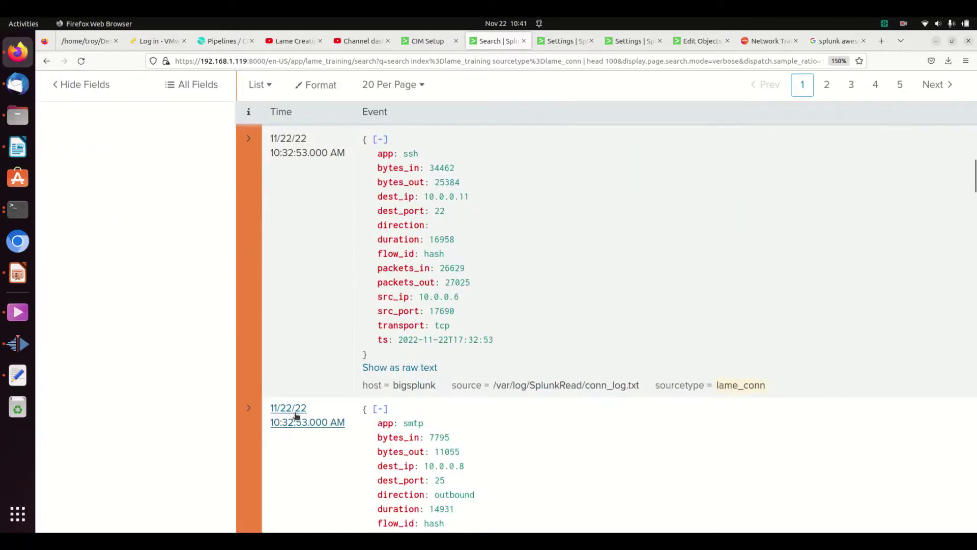
pyautogui.scroll(13, 295, 415)
pyautogui.scroll(8, 298, 417)
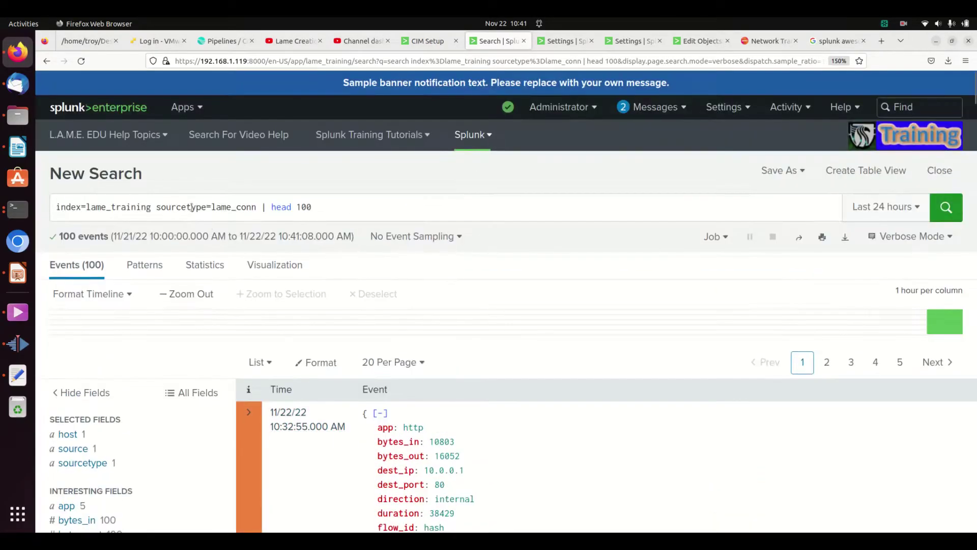
# - Delete ' sourcetype=lame_conn' and rerun index=lame_training | head 100
pyautogui.moveTo(153, 206); pyautogui.dragTo(258, 207)
pyautogui.press('BackSpace')
pyautogui.press('Return')
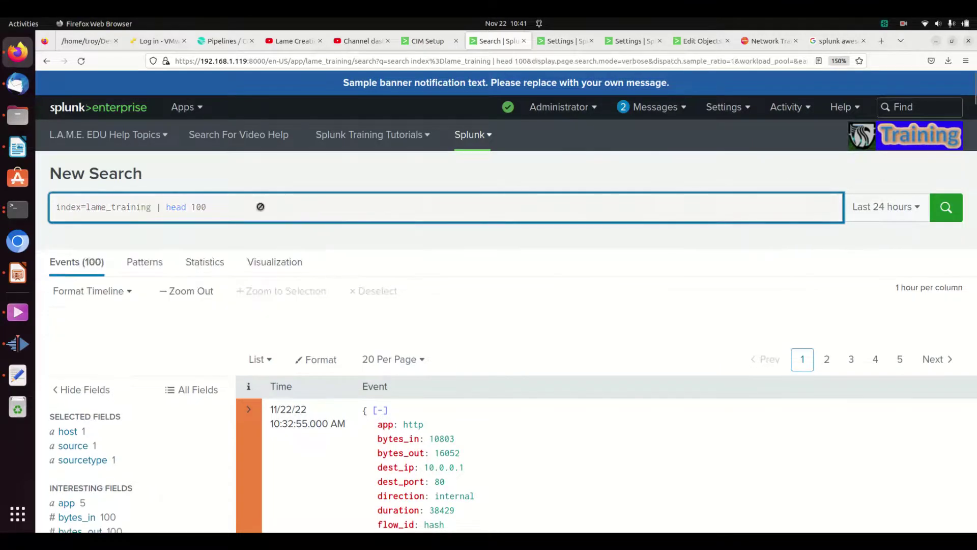
# - Scroll through the results to spot orange lame_conn events among the dns and http events
pyautogui.scroll(-10, 277, 387)
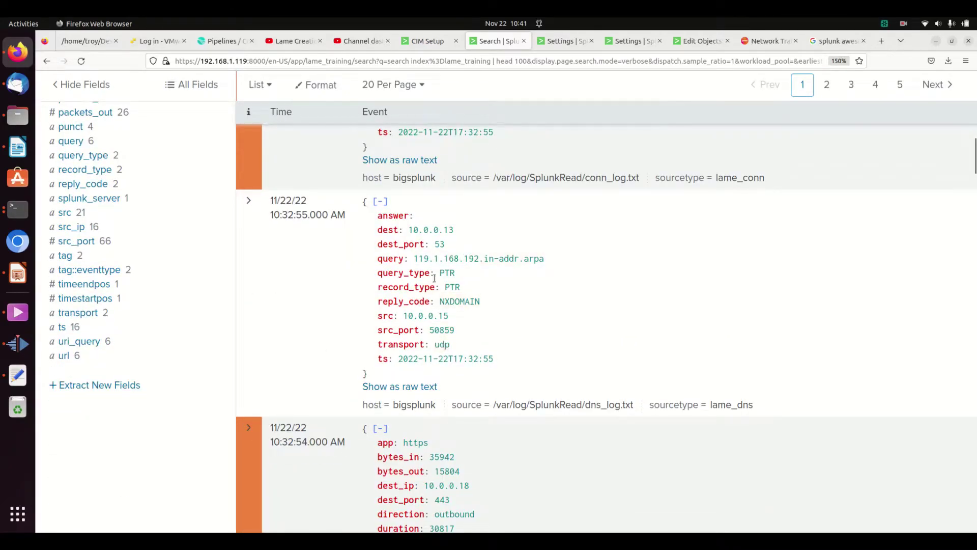
pyautogui.scroll(-8, 277, 332)
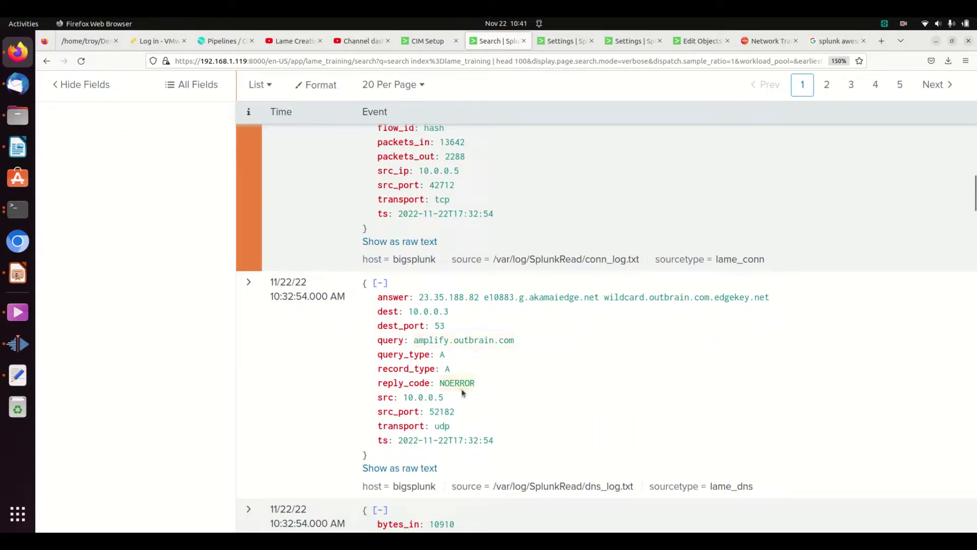
pyautogui.scroll(-7, 432, 351)
pyautogui.scroll(-2, 397, 358)
pyautogui.scroll(2, 420, 316)
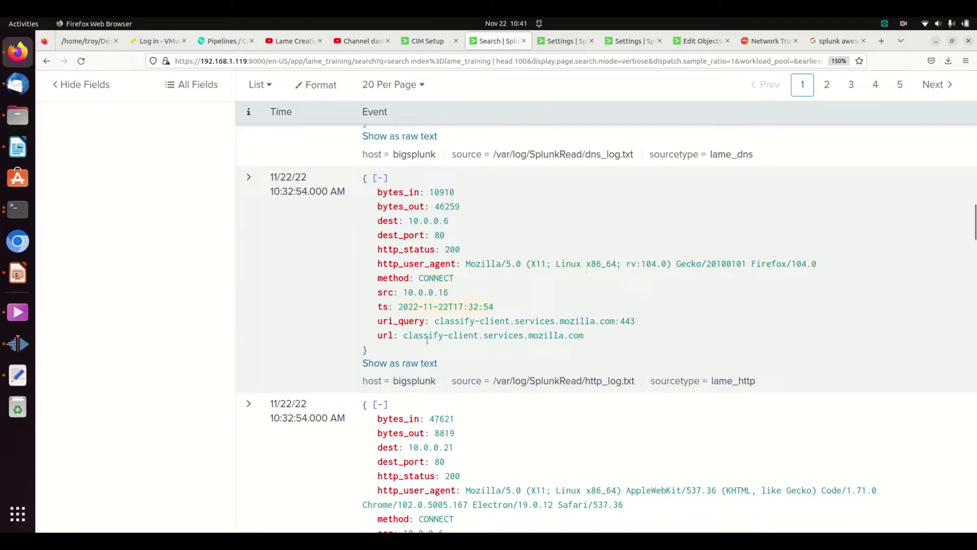
pyautogui.scroll(-6, 427, 340)
pyautogui.scroll(8, 306, 345)
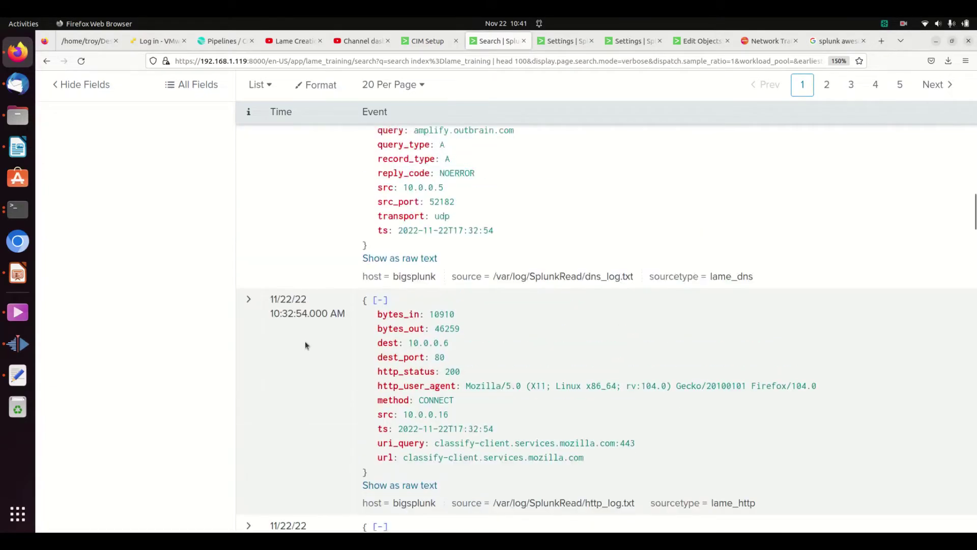
pyautogui.scroll(2, 304, 345)
pyautogui.scroll(-5, 298, 344)
pyautogui.scroll(4, 247, 290)
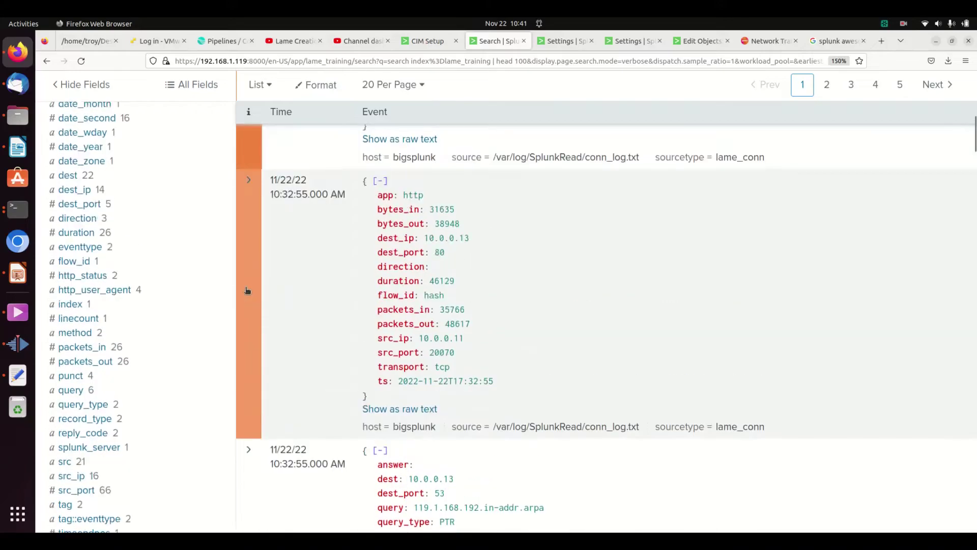
pyautogui.scroll(10, 246, 290)
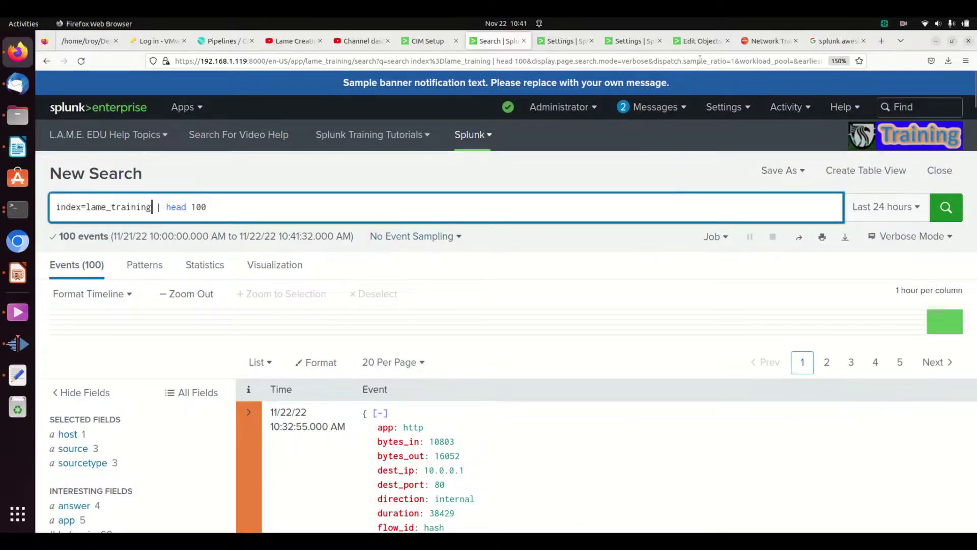
# - Copy the full All Traffic constraint from the Network Traffic data model editor
pyautogui.click(700, 40)
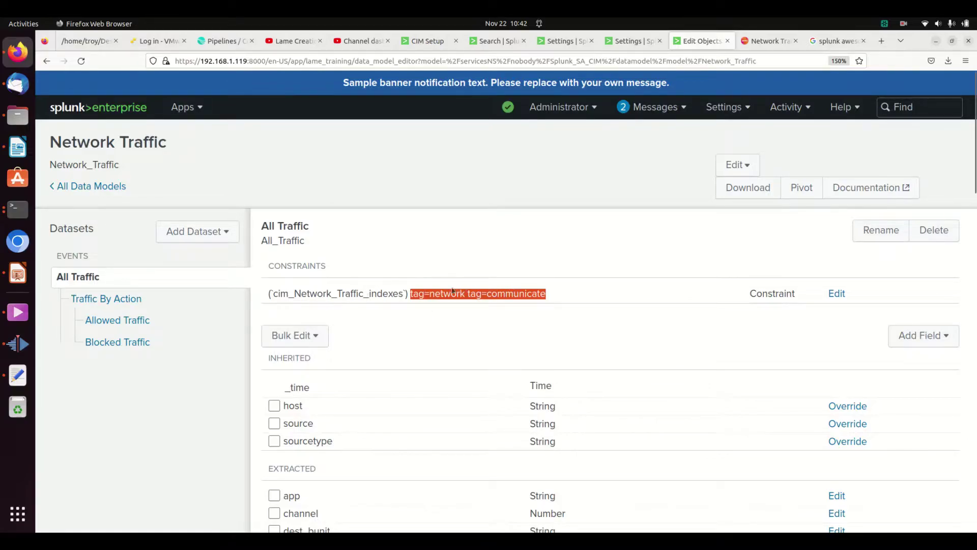
pyautogui.moveTo(270, 293); pyautogui.dragTo(535, 308)
pyautogui.hotkey('ctrl', 'c')
pyautogui.click(543, 294)
pyautogui.click(297, 304)
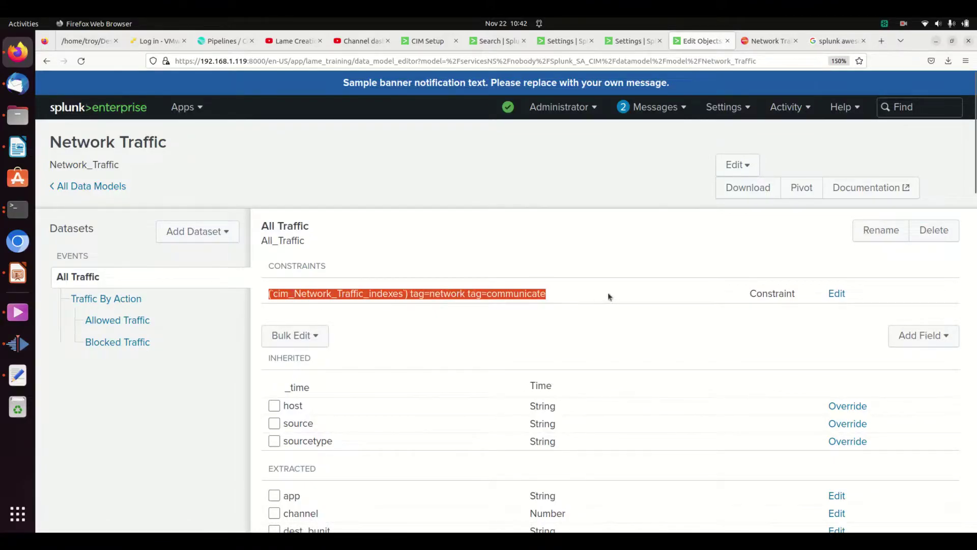
# - Replace the search query with the tag=network tag=communicate constraint and run it
pyautogui.click(496, 40)
pyautogui.hotkey('ctrl', 'a')
pyautogui.hotkey('ctrl', 'v')
pyautogui.press('Return')
# - Pivot on All Traffic filtered to Last 60 minutes, counting 5,420 events, then view Event types
pyautogui.click(799, 187)
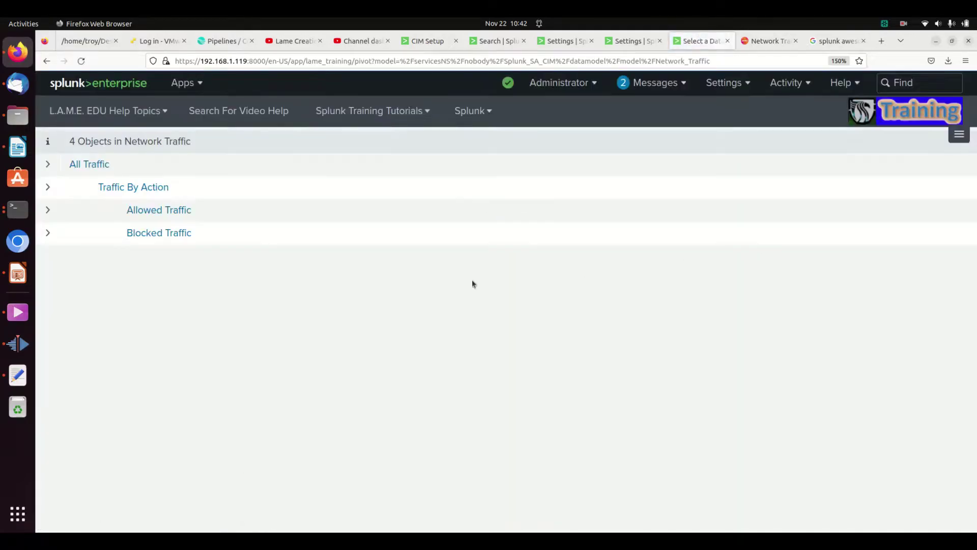
pyautogui.click(80, 172)
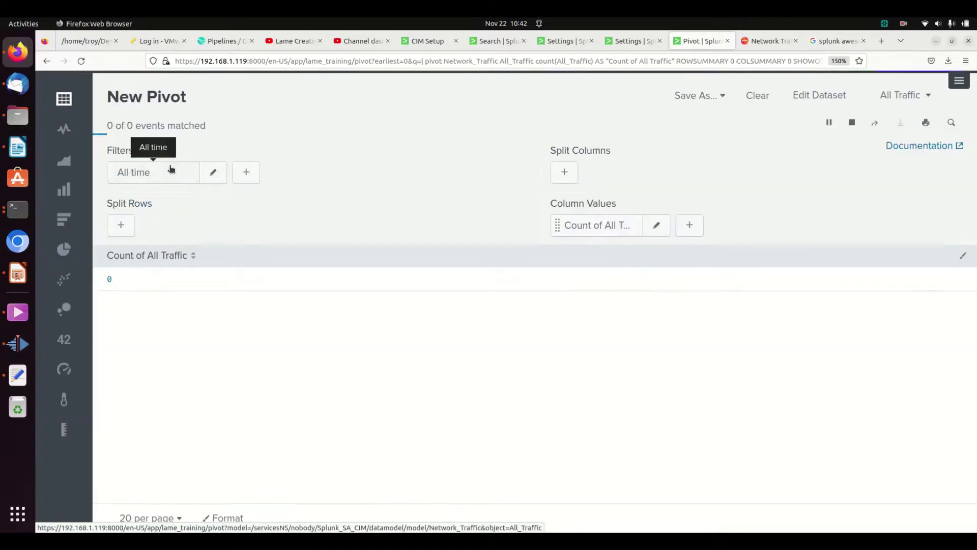
pyautogui.click(211, 172)
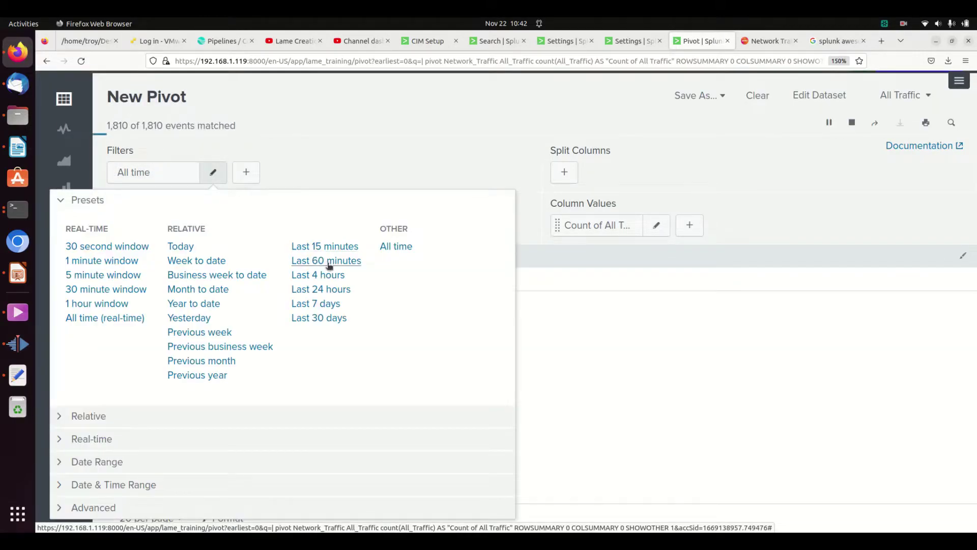
pyautogui.click(328, 262)
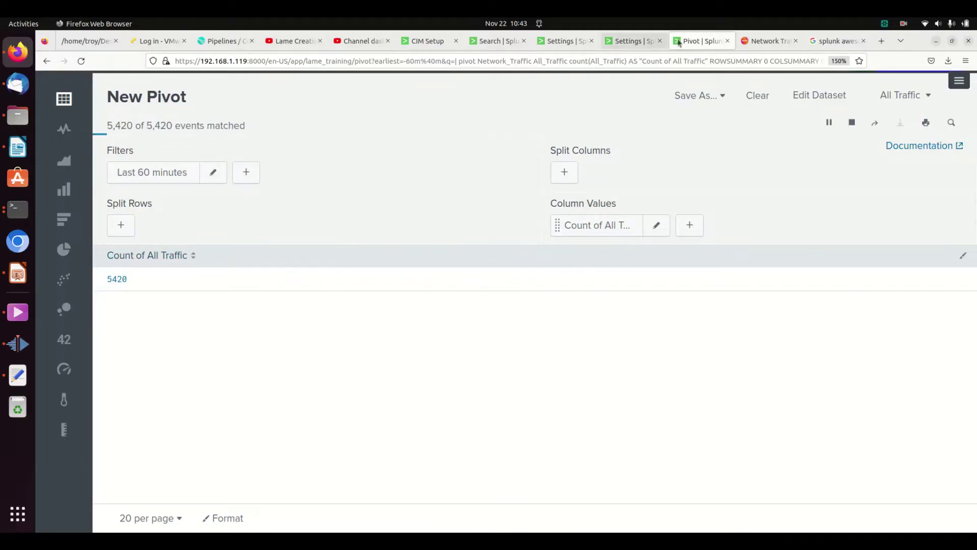
pyautogui.click(639, 45)
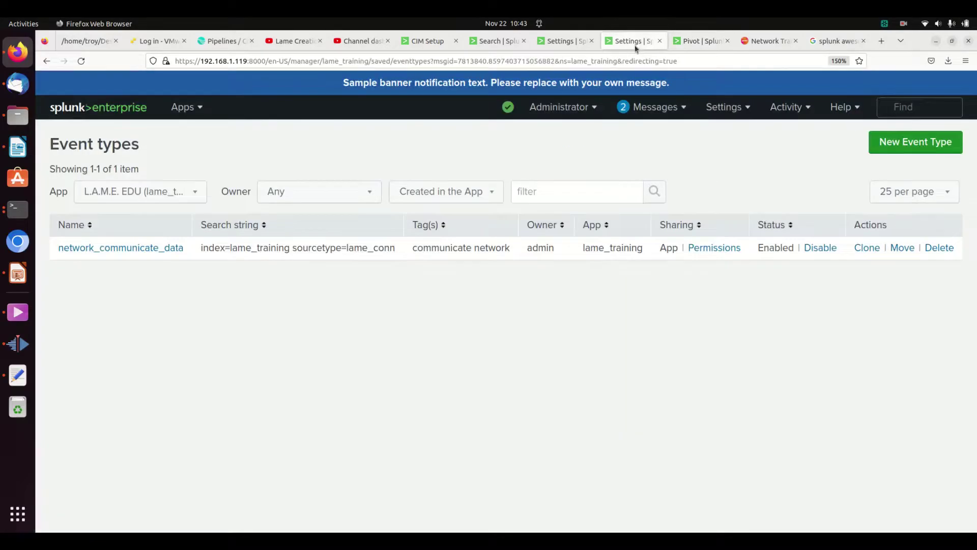
# - Go back twice from the pivot to the Network Traffic editor and scroll through All Traffic's fields
pyautogui.click(682, 45)
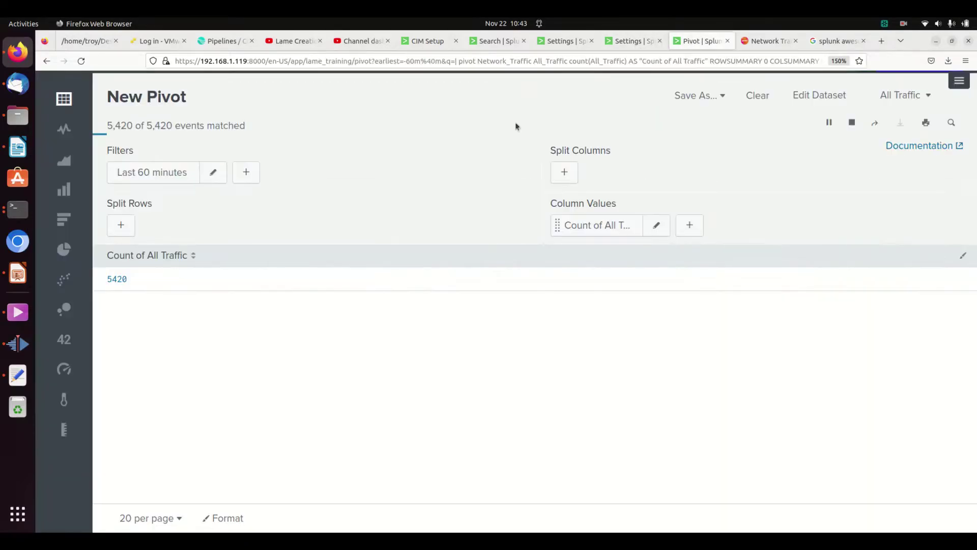
pyautogui.click(46, 61)
pyautogui.click(46, 62)
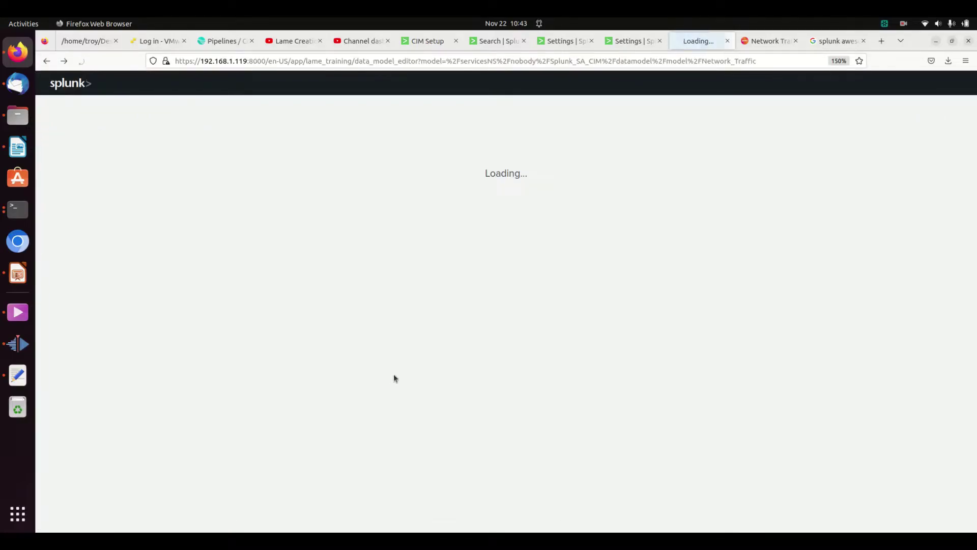
pyautogui.scroll(-2, 458, 463)
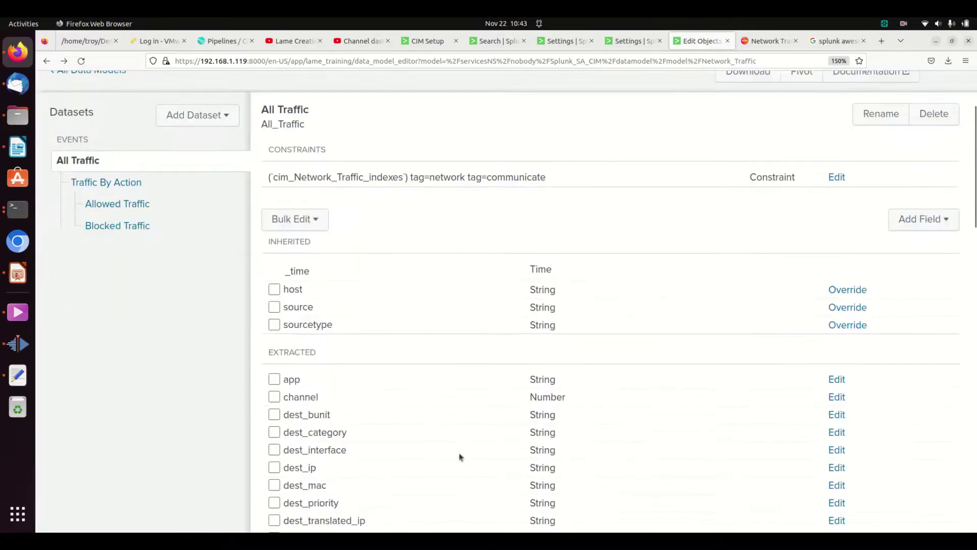
pyautogui.scroll(-5, 460, 457)
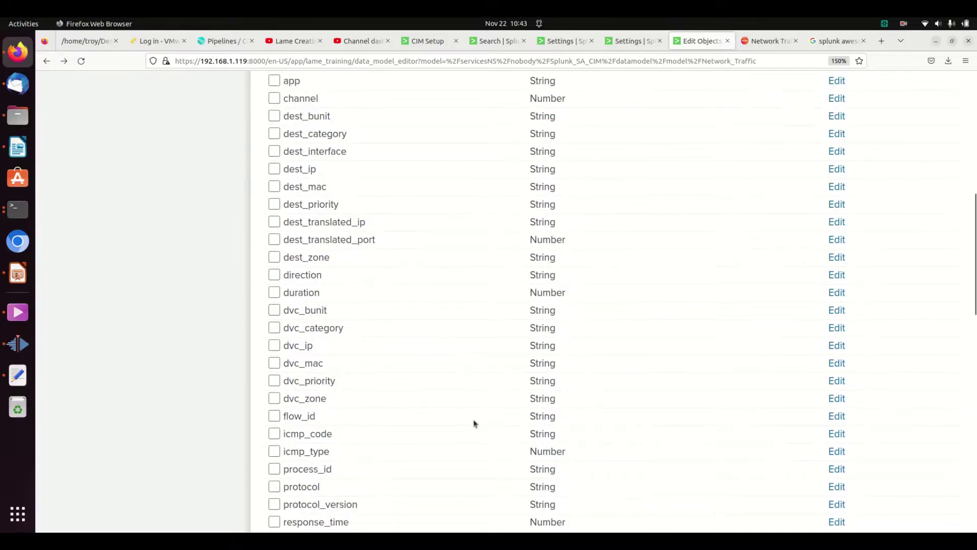
pyautogui.scroll(7, 473, 423)
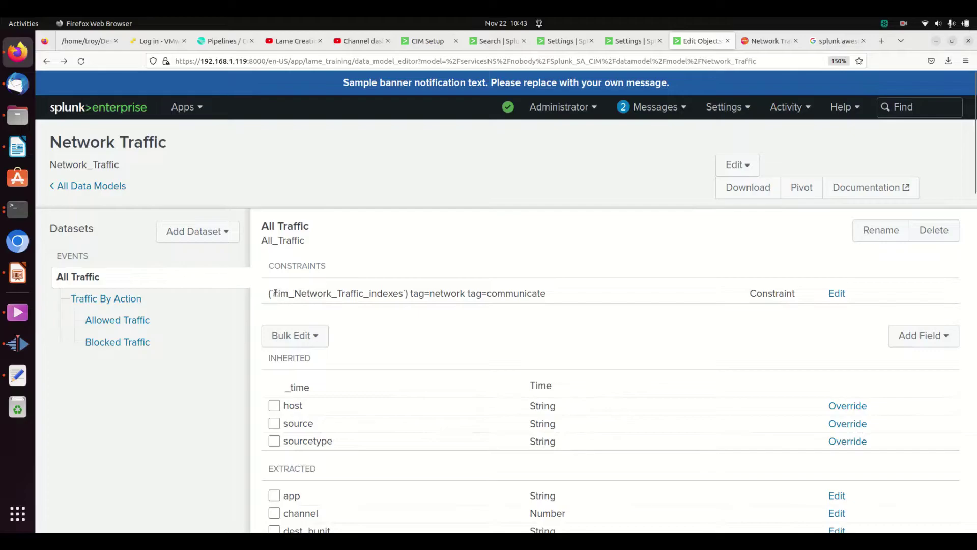
pyautogui.scroll(-3, 511, 432)
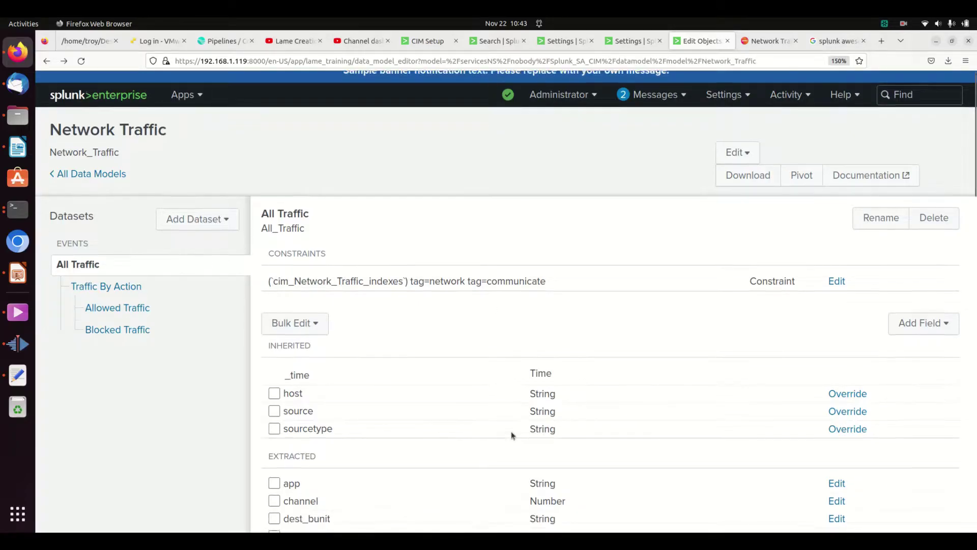
pyautogui.scroll(3, 481, 424)
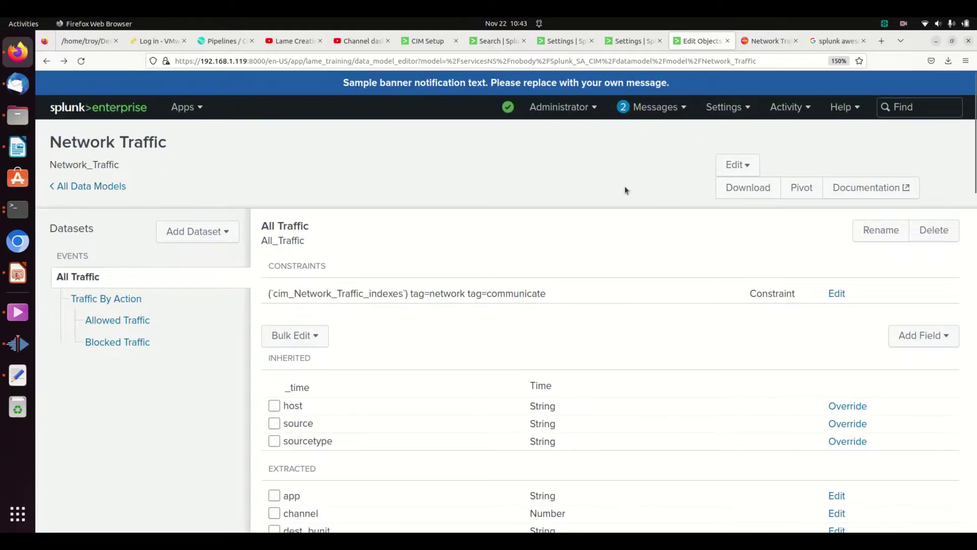
# - From the Event types settings list, start a new event type for the lame_training app
pyautogui.click(571, 47)
pyautogui.click(634, 46)
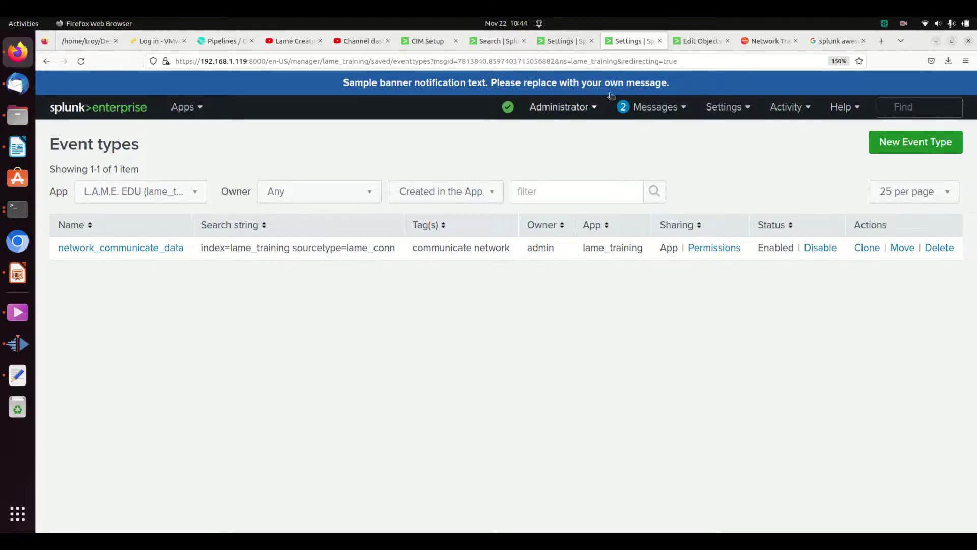
pyautogui.click(915, 142)
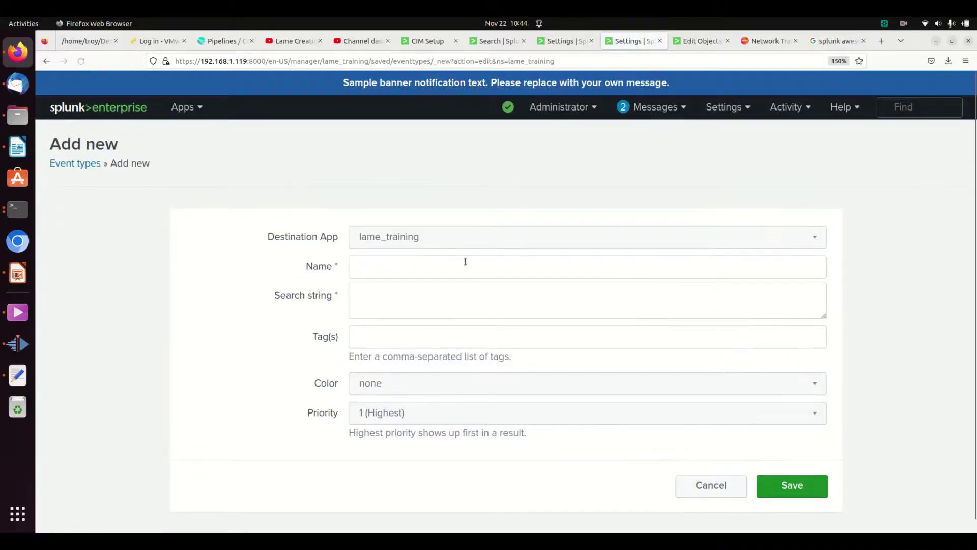
# - Name the event type networktraffic_index with search string index=lame_training
pyautogui.click(414, 268)
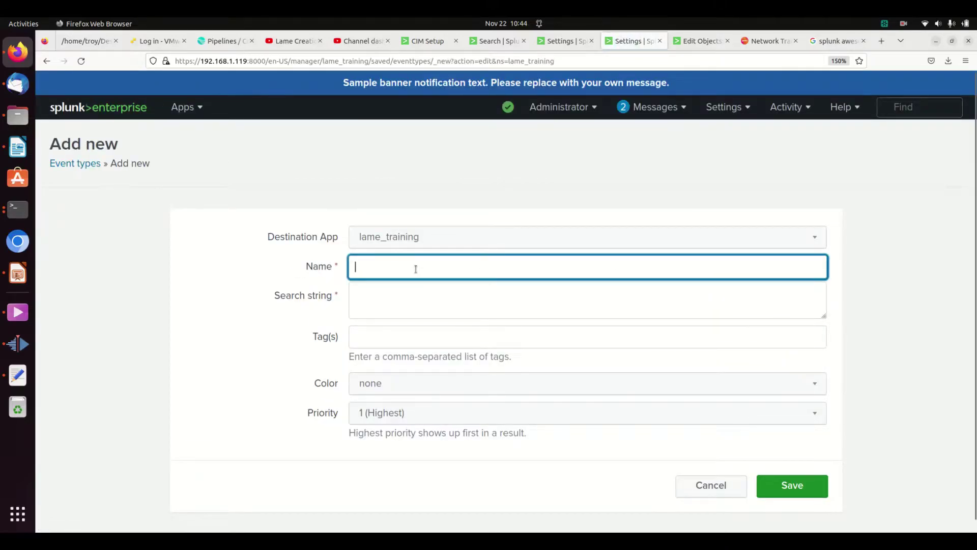
pyautogui.write('network_')
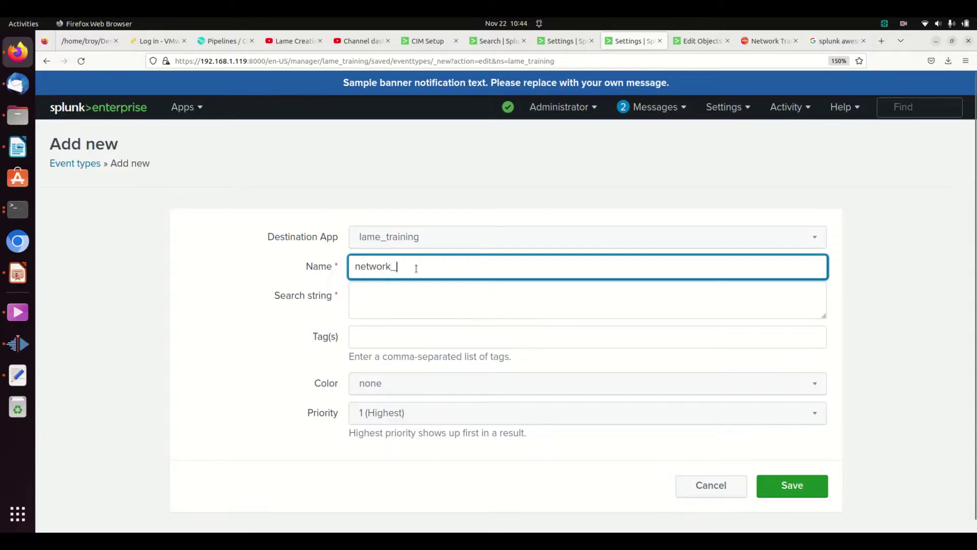
pyautogui.press('BackSpace')
pyautogui.write('traffic_ind')
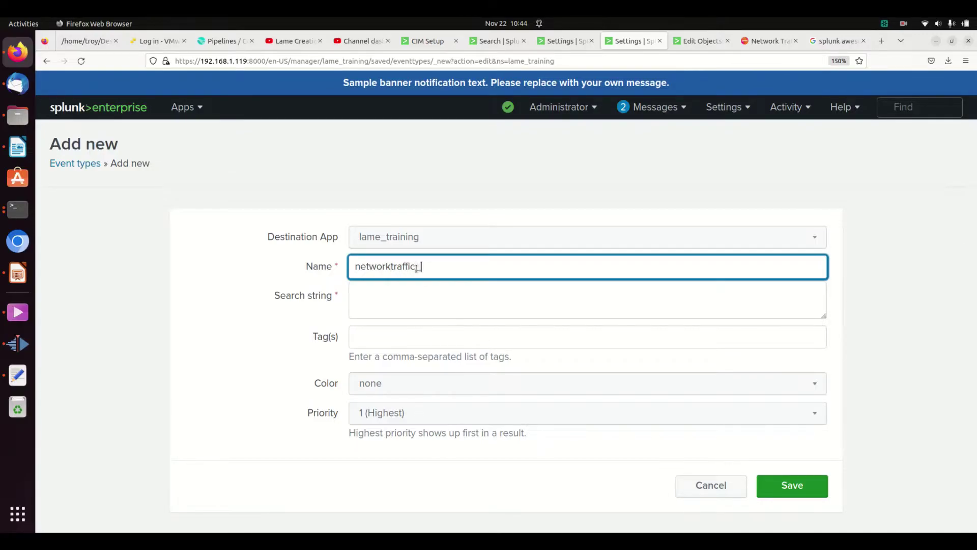
pyautogui.write('ex')
pyautogui.press('Tab')
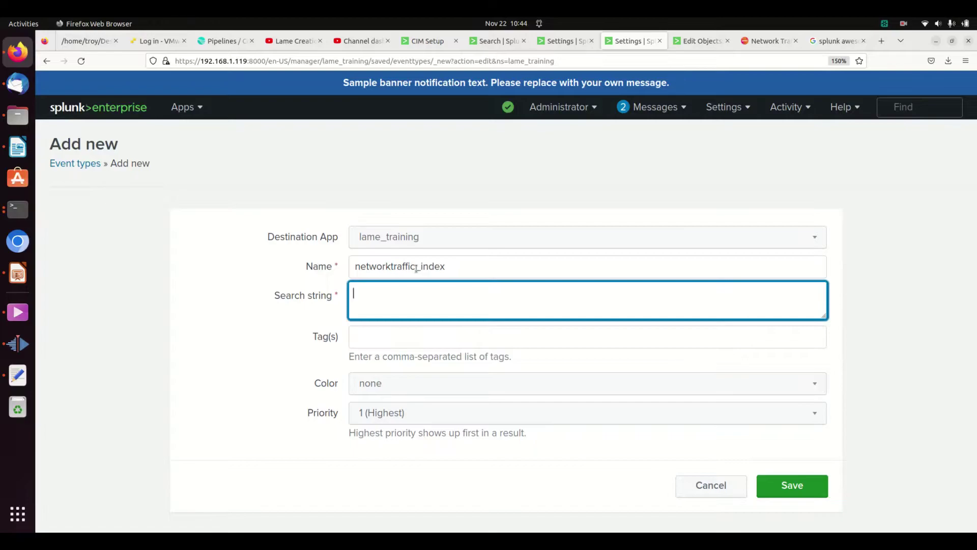
pyautogui.write('index=lame_training')
# - Set its priority to 10 (Lowest) and save the event type
pyautogui.click(387, 412)
pyautogui.click(388, 392)
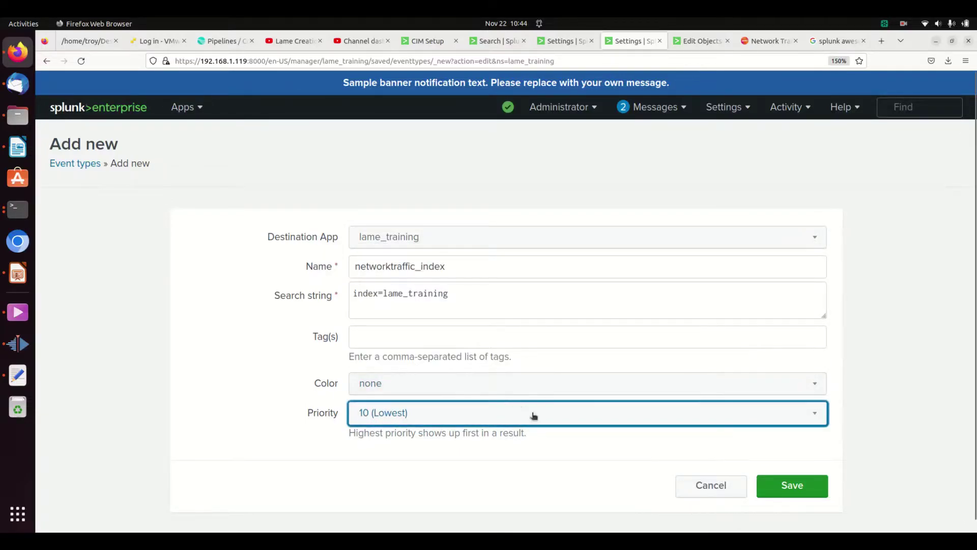
pyautogui.click(777, 485)
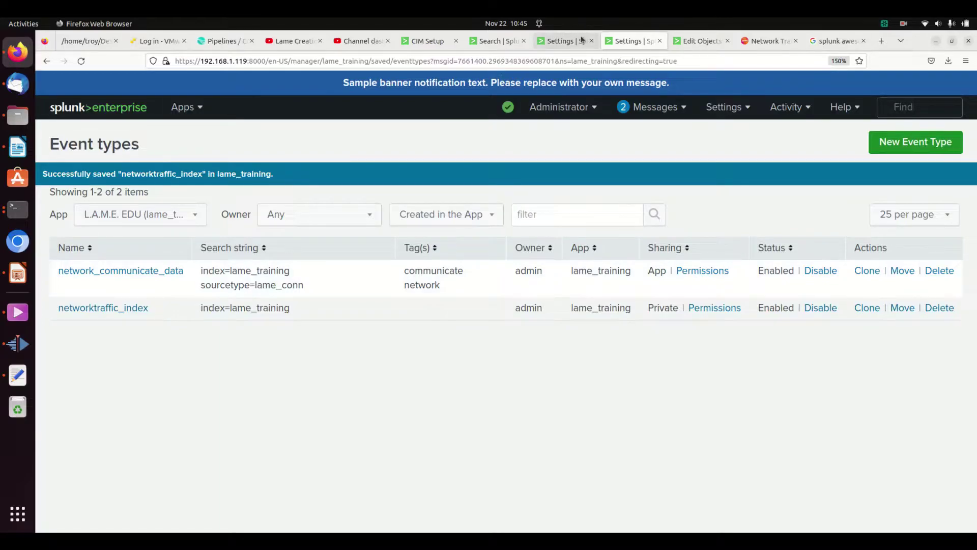
# - On the search page, replace the query with a partial eventtype=network_t search
pyautogui.click(493, 49)
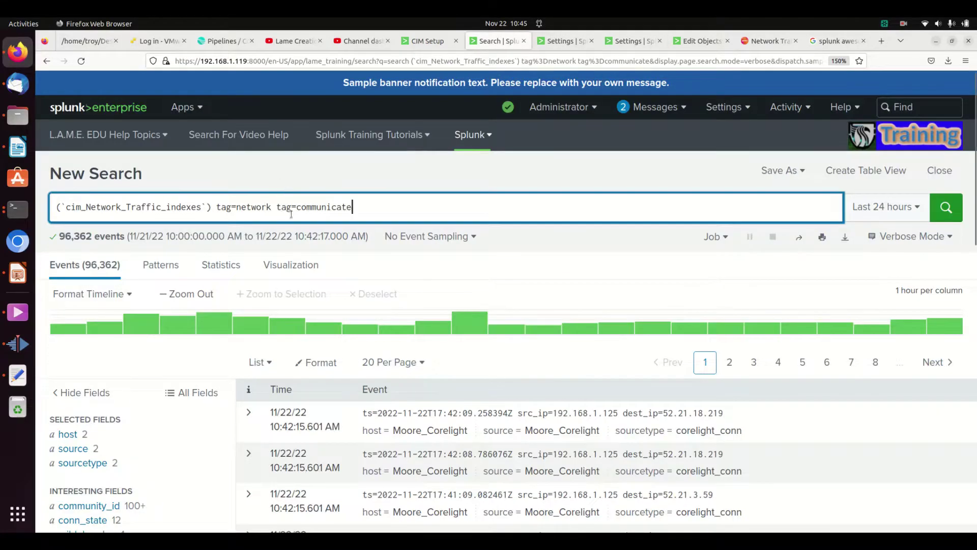
pyautogui.tripleClick(294, 214)
pyautogui.write('index')
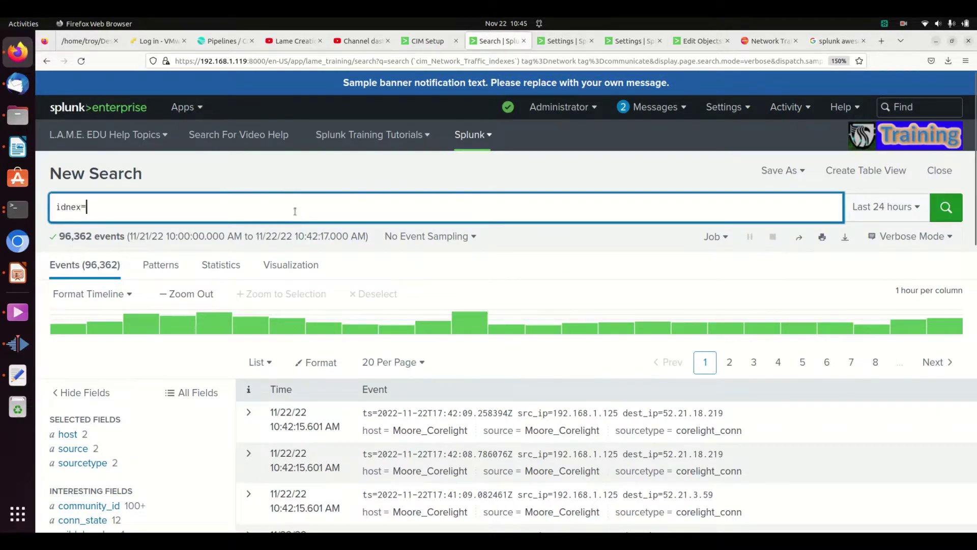
pyautogui.press('BackSpace')
pyautogui.press('BackSpace')
pyautogui.write('ex=b')
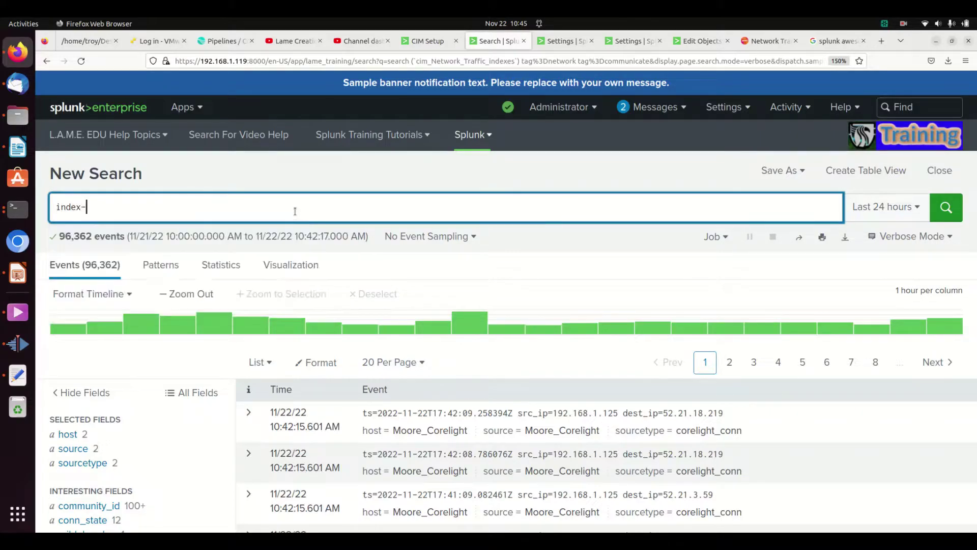
pyautogui.write('ro')
pyautogui.press('BackSpace')
pyautogui.press('BackSpace')
pyautogui.press('BackSpace')
pyautogui.press('BackSpace')
pyautogui.press('BackSpace')
pyautogui.press('BackSpace')
pyautogui.press('BackSpace')
pyautogui.press('BackSpace')
pyautogui.press('BackSpace')
pyautogui.press('BackSpace')
pyautogui.write('eventtype=network_t')
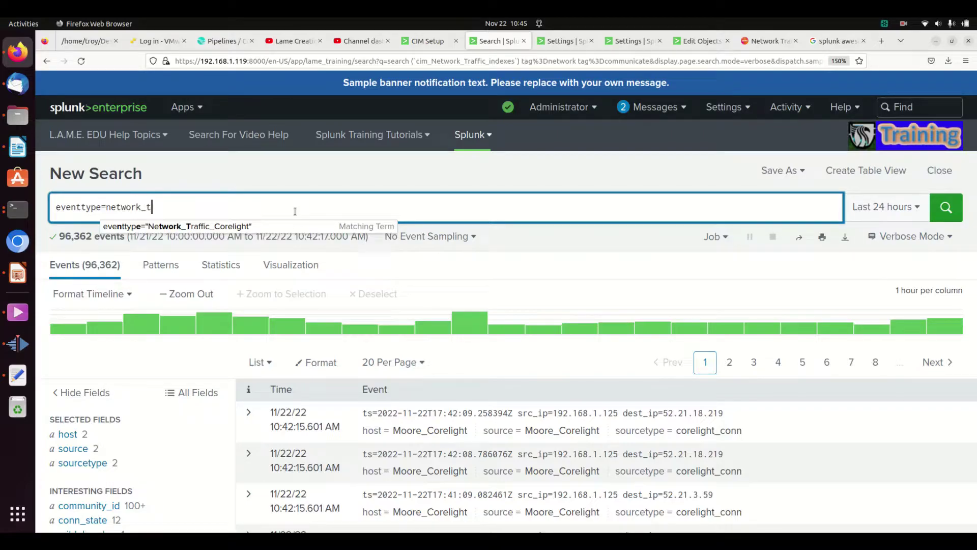
# - Copy the networktraffic_index name into the query, add sourcetype=blah, and return to the event types list
pyautogui.click(562, 43)
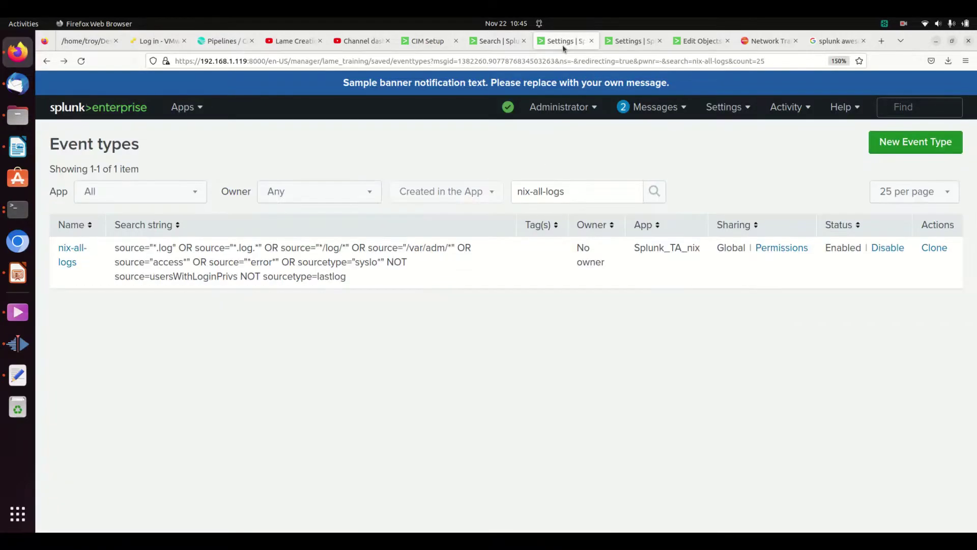
pyautogui.click(630, 42)
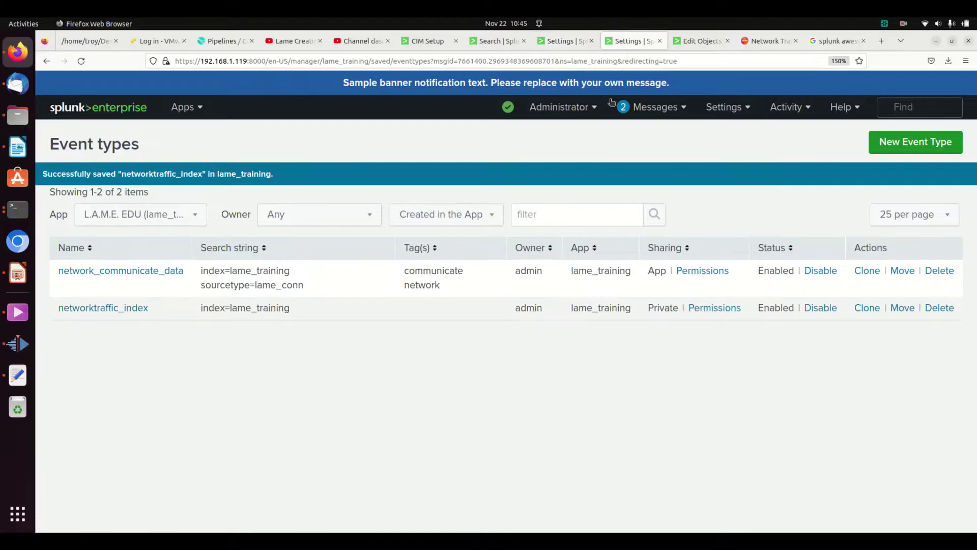
pyautogui.moveTo(149, 313); pyautogui.dragTo(49, 313)
pyautogui.hotkey('ctrl', 'c')
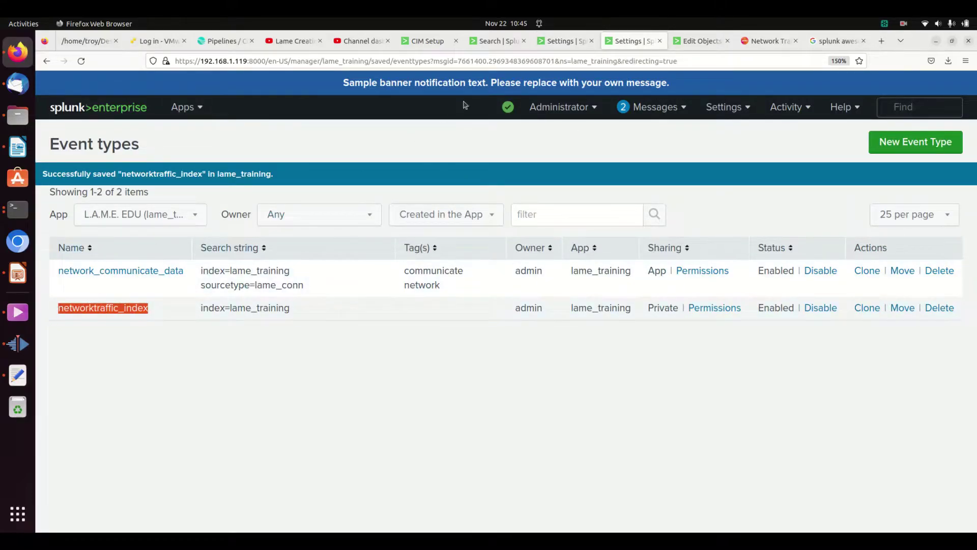
pyautogui.click(496, 41)
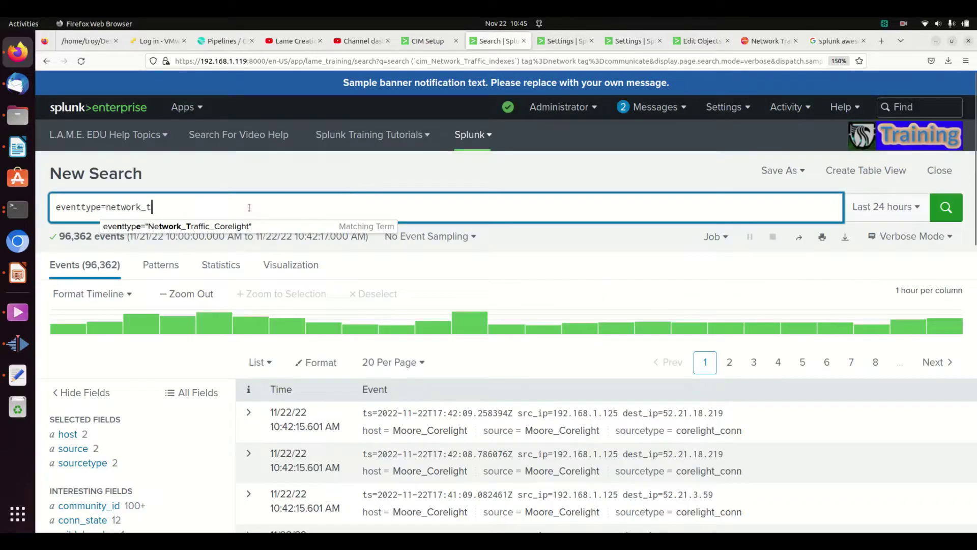
pyautogui.doubleClick(193, 214)
pyautogui.hotkey('ctrl', 'v')
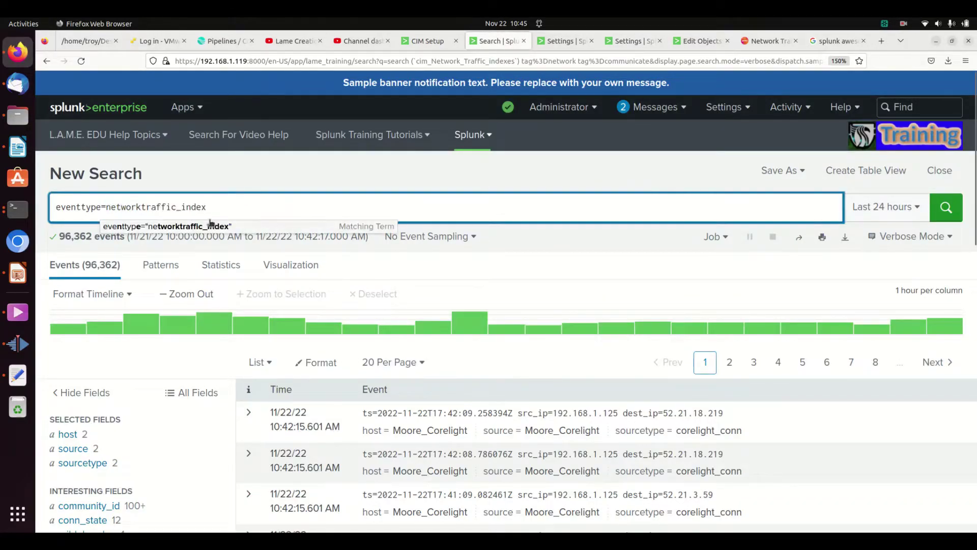
pyautogui.write('so')
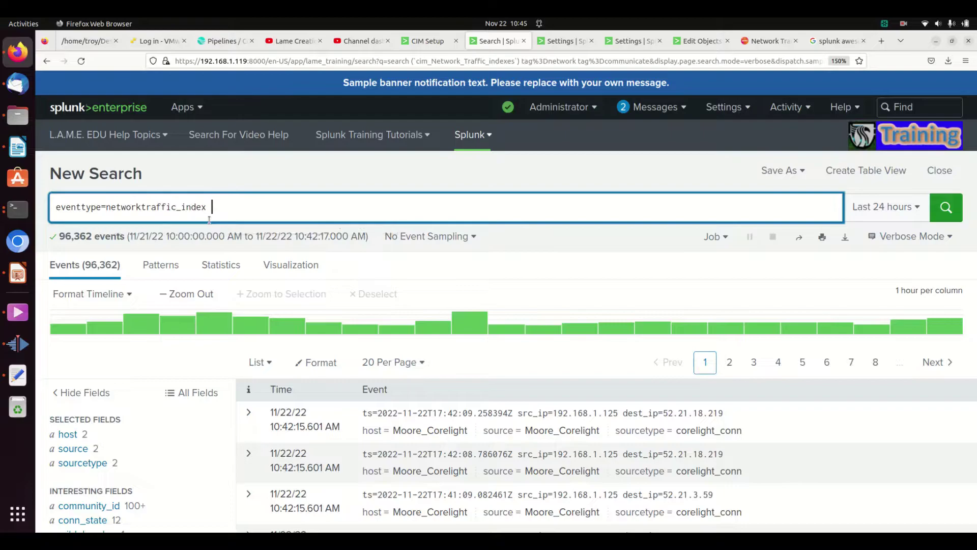
pyautogui.write('urcetype=blah')
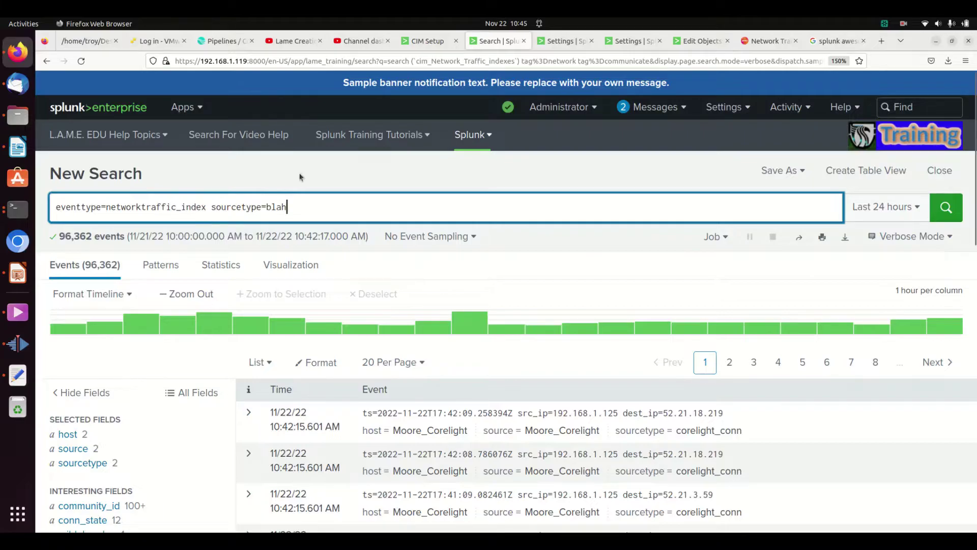
pyautogui.click(633, 41)
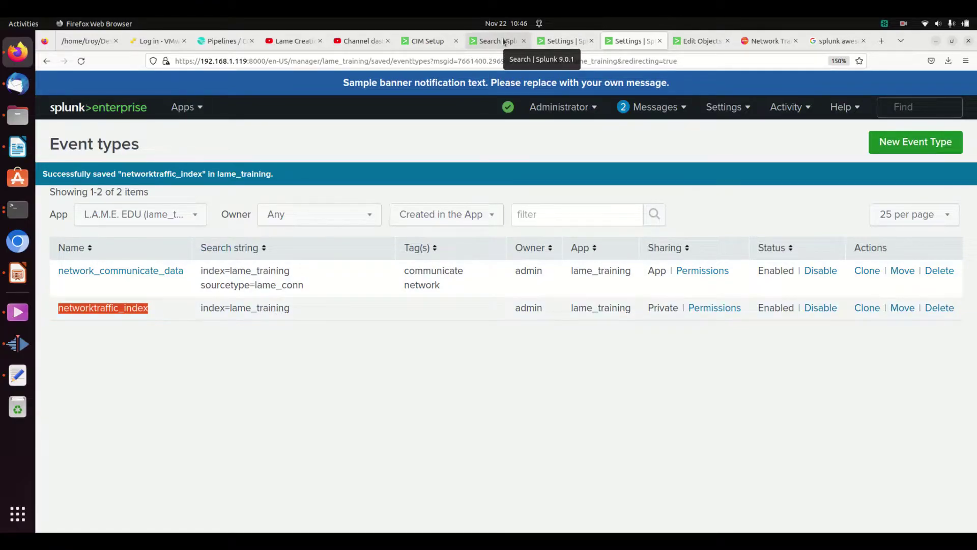
# - Create event type network_traffic_dns with search eventtype=networktraffic_index sourcetype=corelight_conn
pyautogui.click(664, 247)
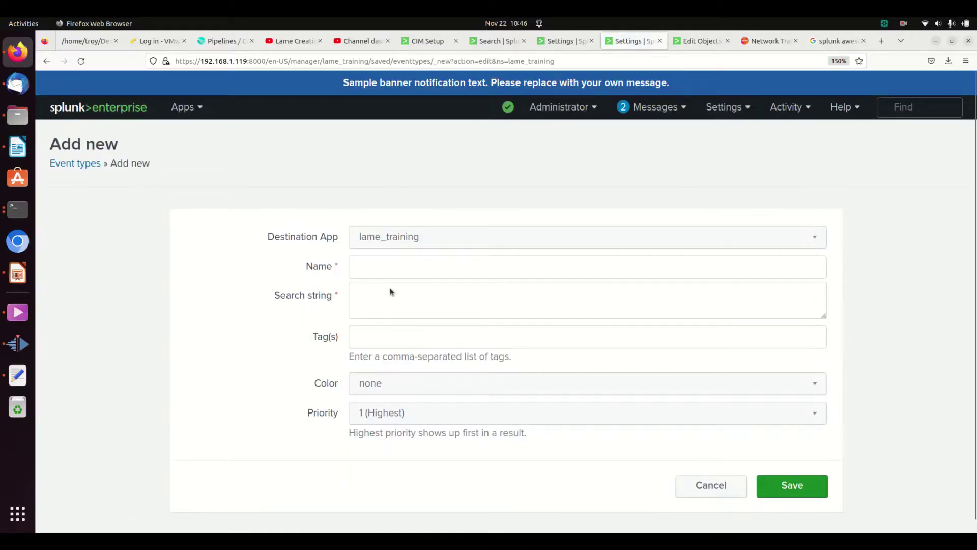
pyautogui.click(396, 265)
pyautogui.write('network_traffic_dns')
pyautogui.click(412, 304)
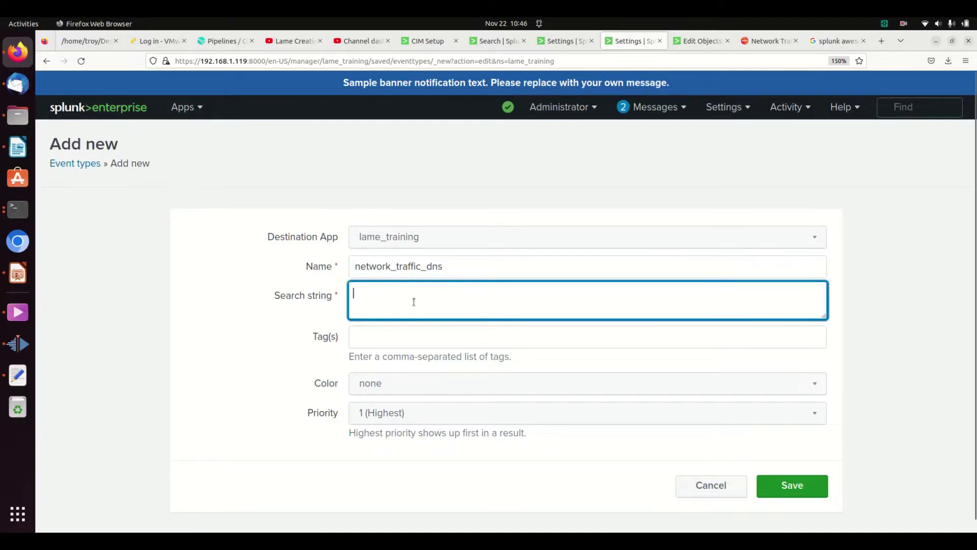
pyautogui.write('eventtyep=')
pyautogui.press('BackSpace')
pyautogui.press('BackSpace')
pyautogui.press('BackSpace')
pyautogui.write('[pe=')
pyautogui.hotkey('ctrl', 'v')
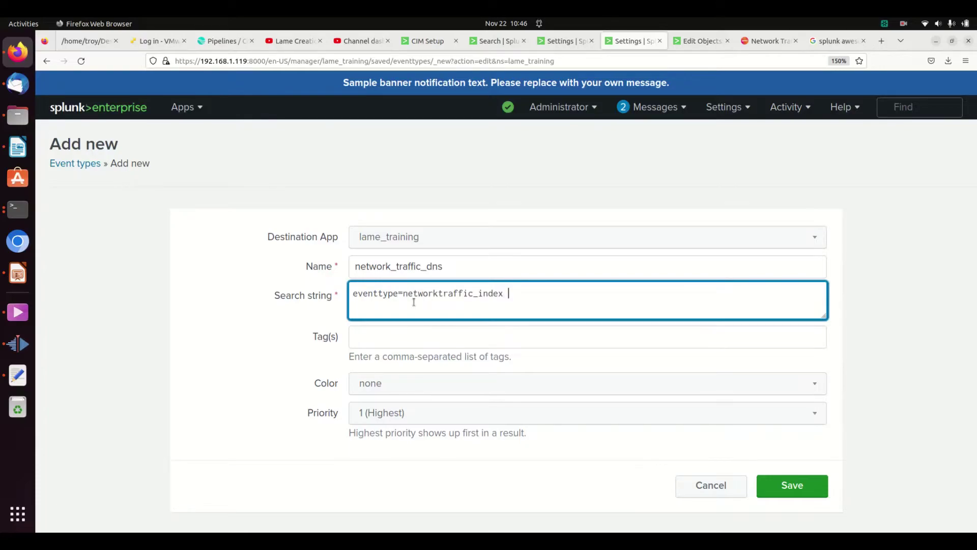
pyautogui.write('sourcetype=corelight_cnn')
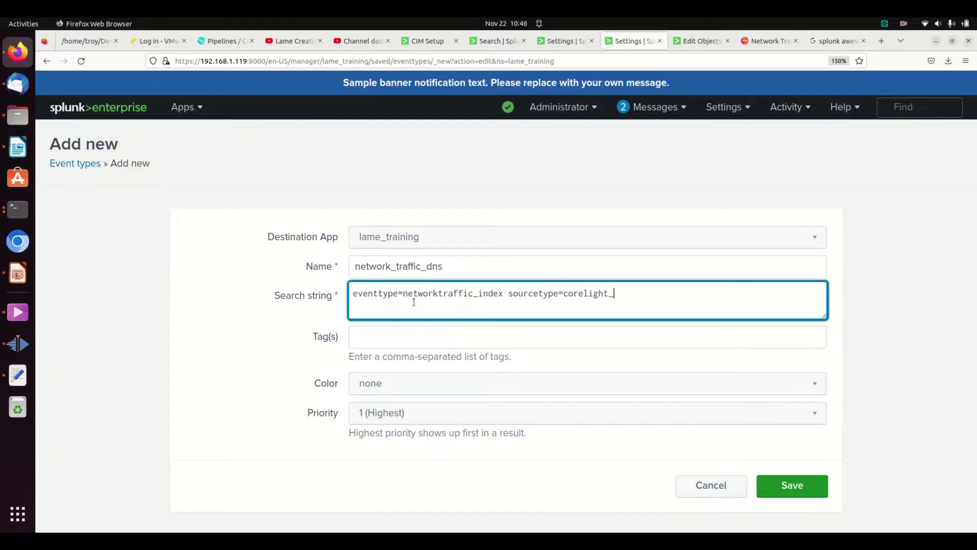
pyautogui.press('BackSpace')
pyautogui.press('BackSpace')
pyautogui.write('onn')
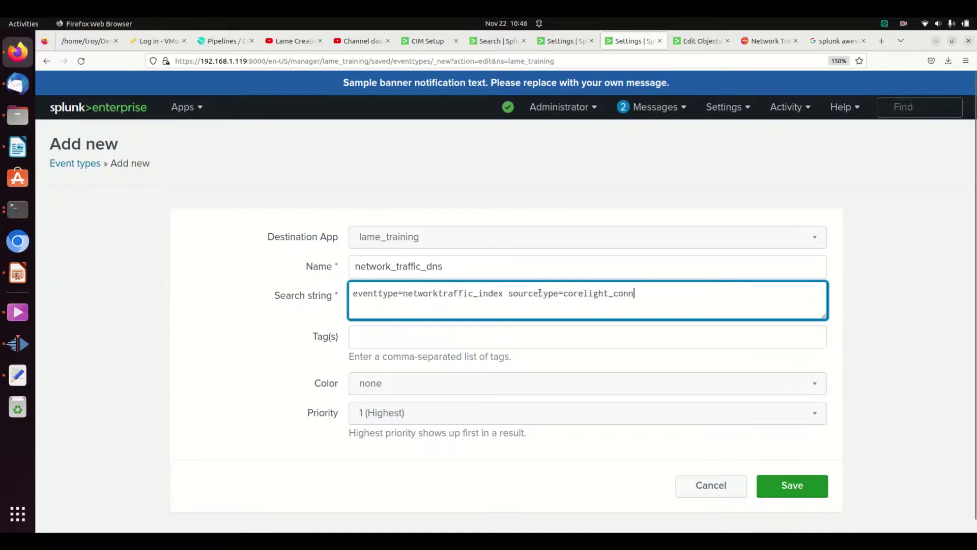
pyautogui.doubleClick(468, 293)
pyautogui.hotkey('ctrl', 'c')
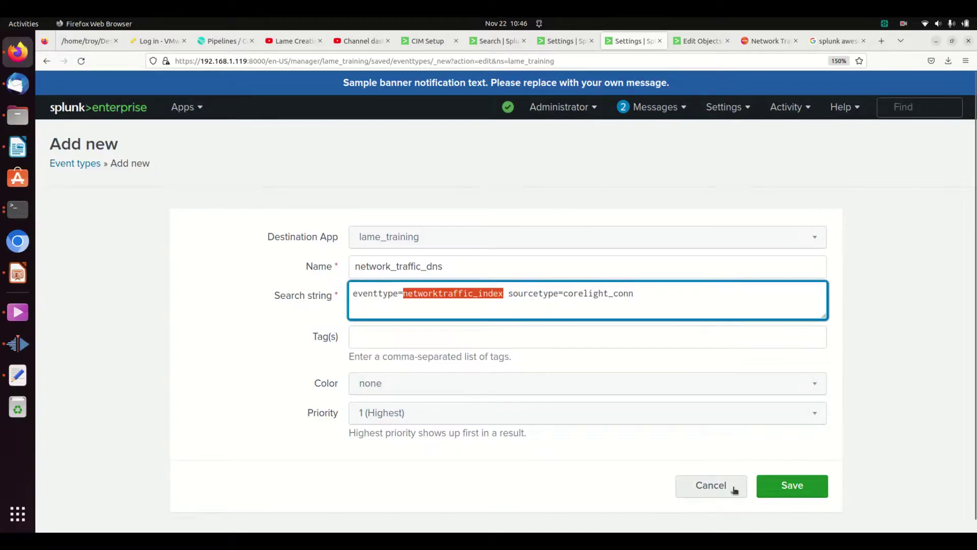
# - Give it priority 10 (Lowest) and colour yellow, then save it
pyautogui.click(579, 421)
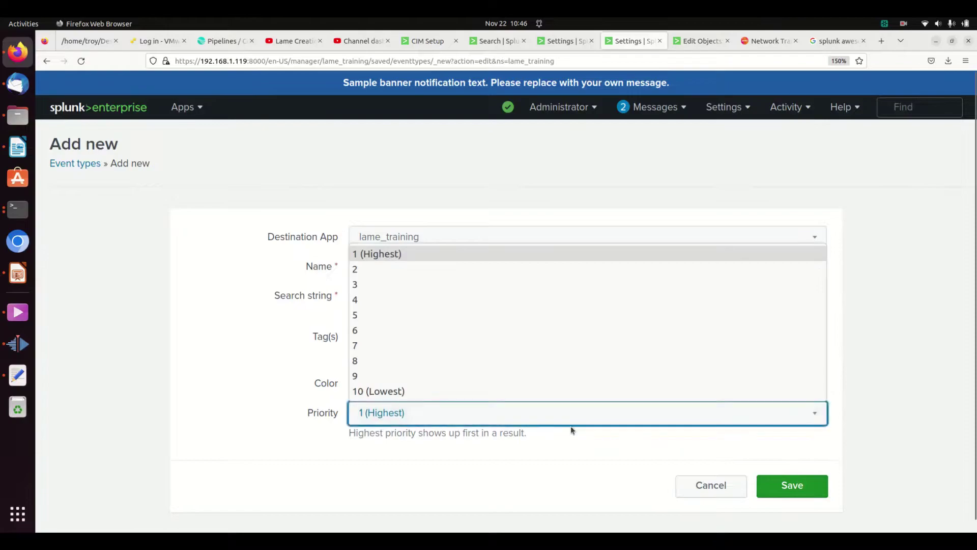
pyautogui.click(430, 390)
pyautogui.click(489, 392)
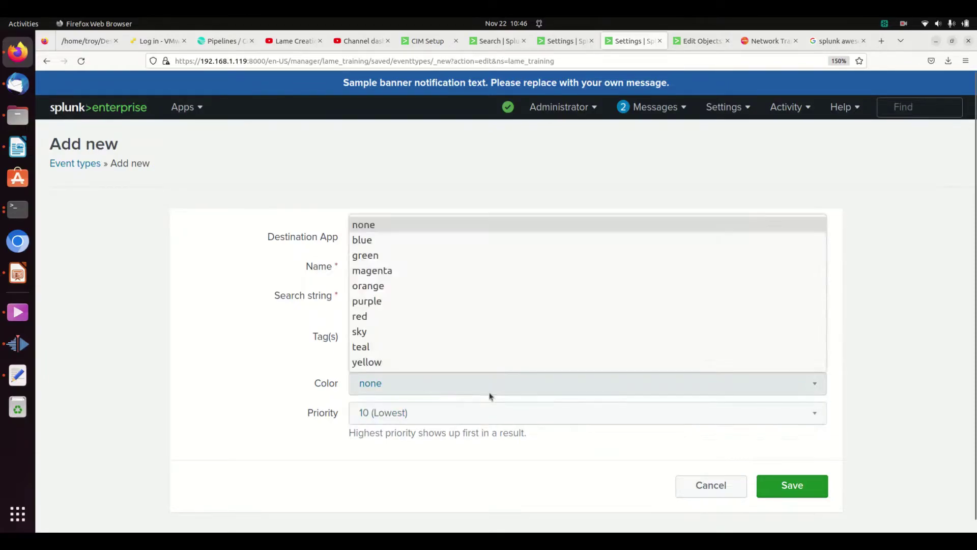
pyautogui.click(441, 362)
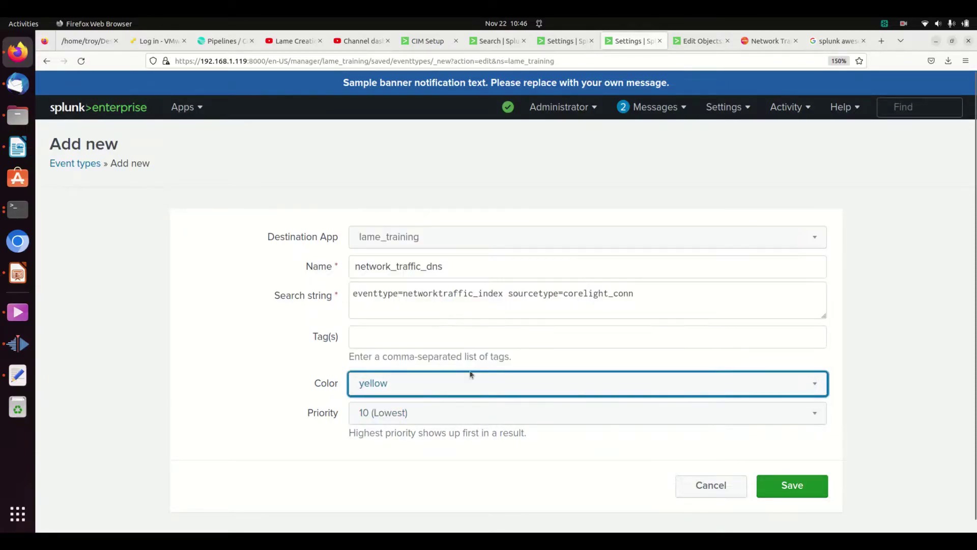
pyautogui.click(786, 476)
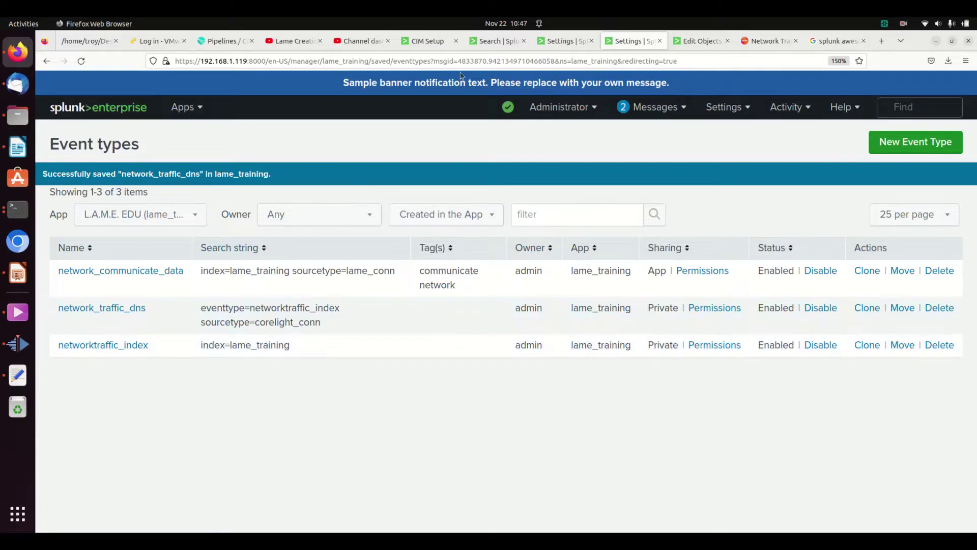
# - Run the search index=lame_training sourcetype=lame_conn | head 100
pyautogui.click(488, 42)
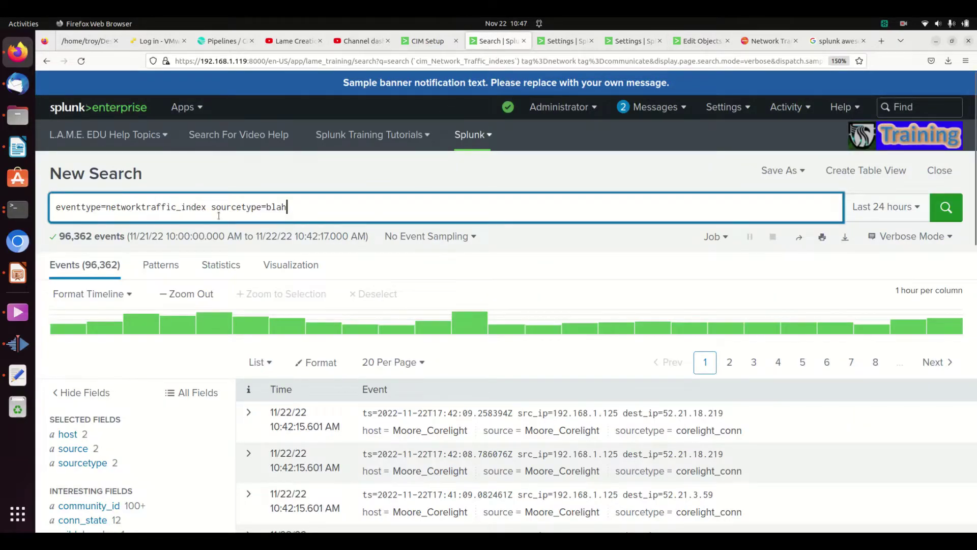
pyautogui.moveTo(211, 207); pyautogui.dragTo(284, 207)
pyautogui.doubleClick(288, 208)
pyautogui.press('BackSpace')
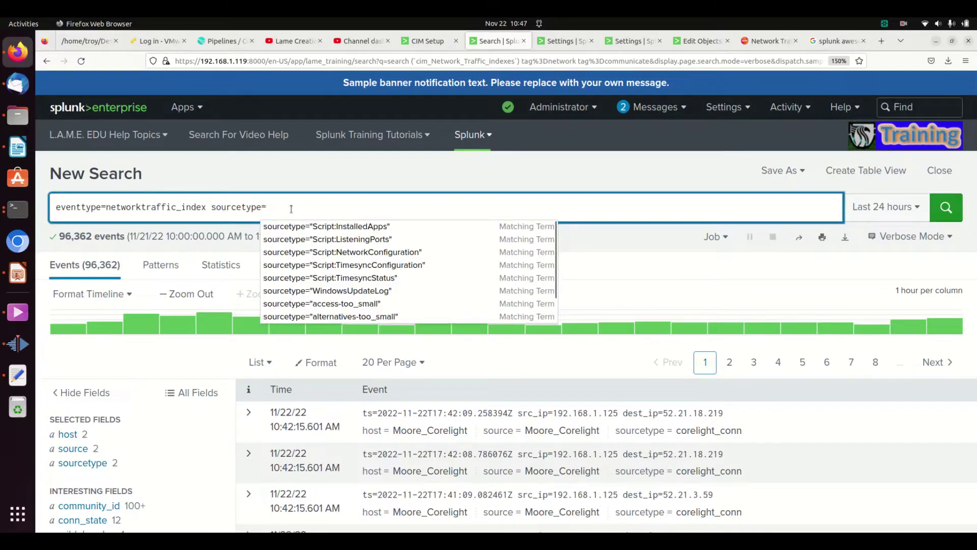
pyautogui.moveTo(209, 208); pyautogui.dragTo(8, 206)
pyautogui.write('index=lame_train')
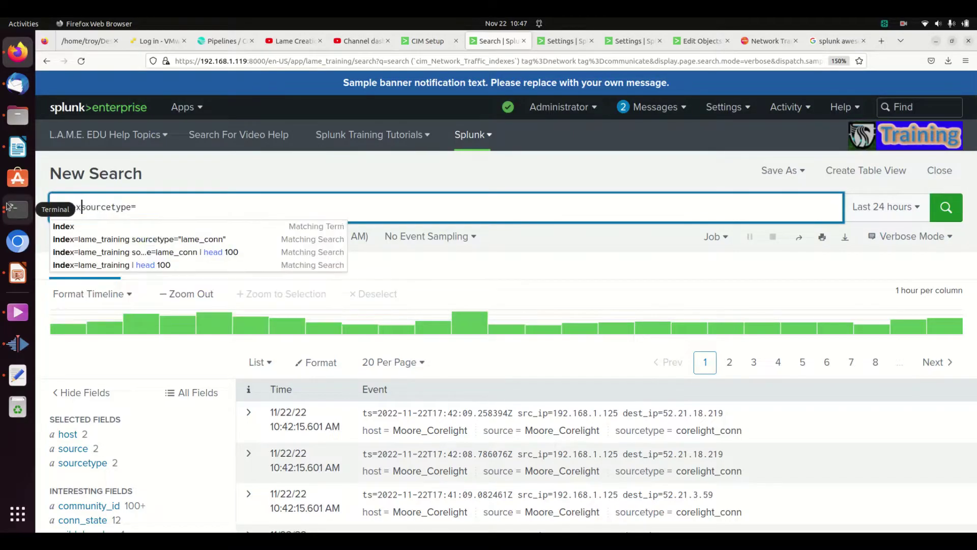
pyautogui.write('ing')
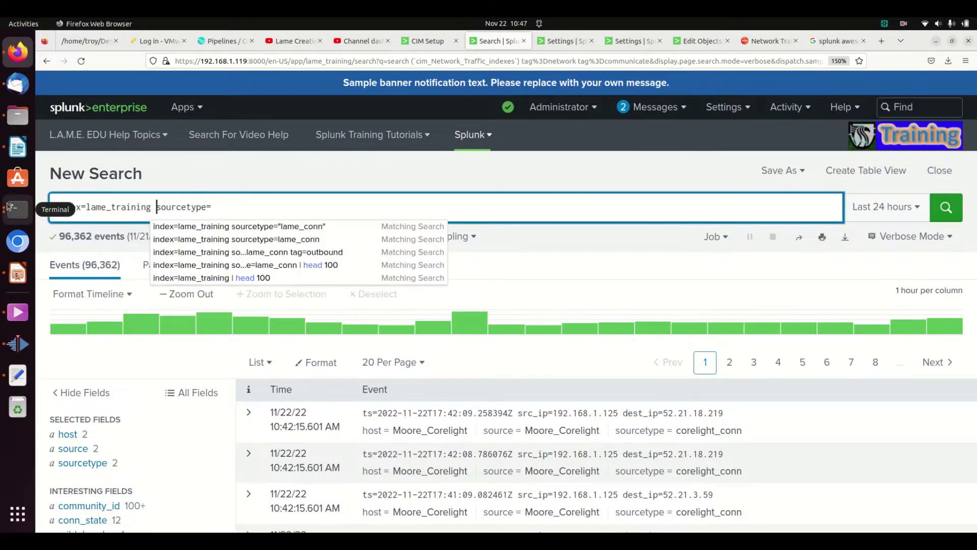
pyautogui.click(251, 208)
pyautogui.write('sourcetype=lame_conn | head 100')
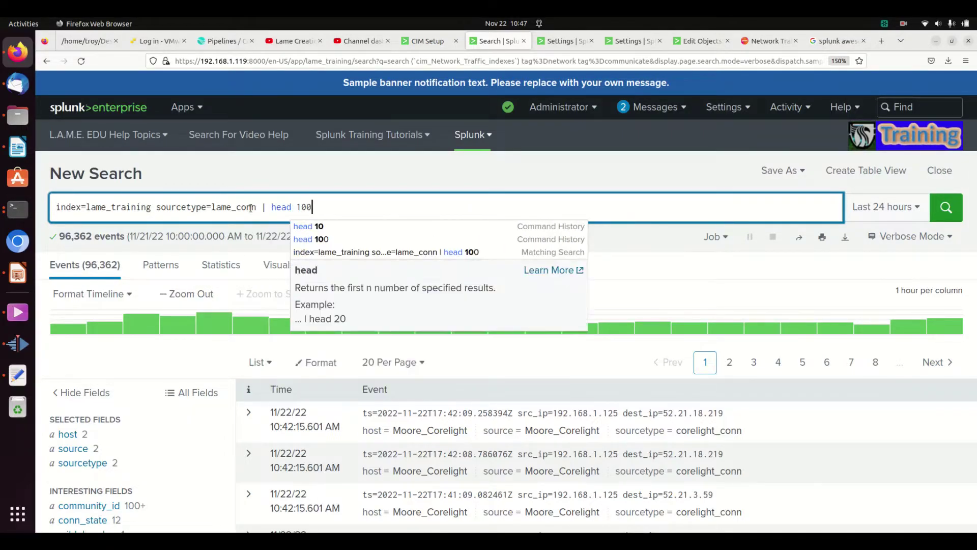
pyautogui.press('Return')
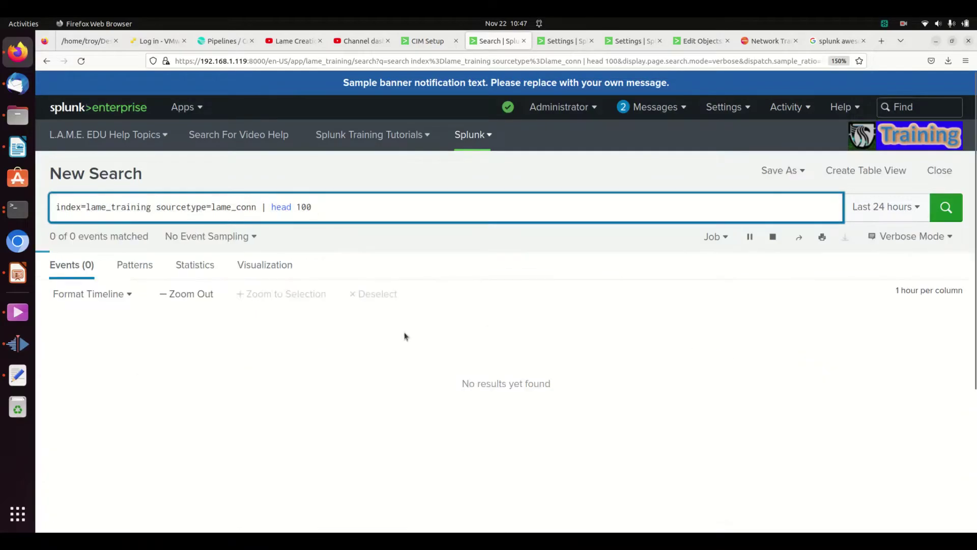
# - Scroll through the results and select the dest_ip value 10.0.0.18 in an event
pyautogui.scroll(-2, 422, 433)
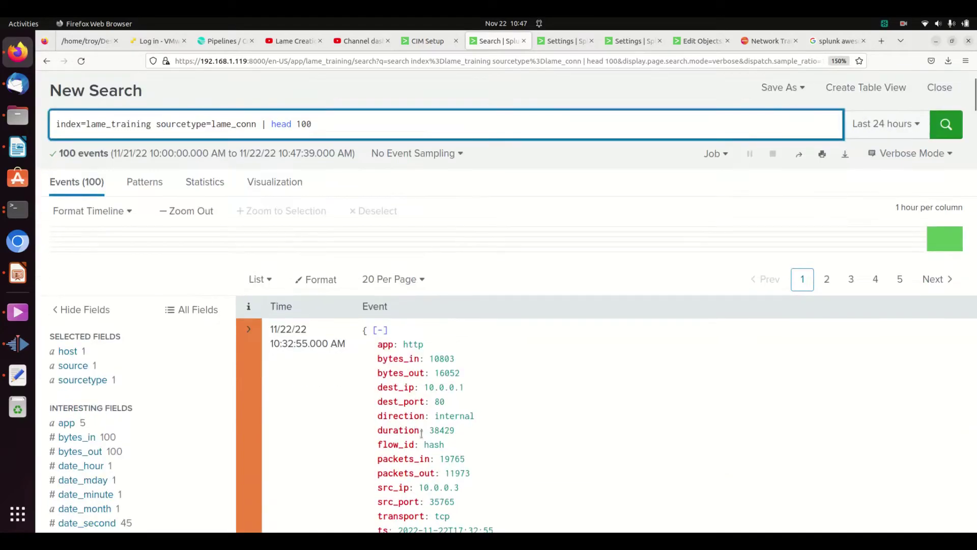
pyautogui.scroll(-3, 421, 433)
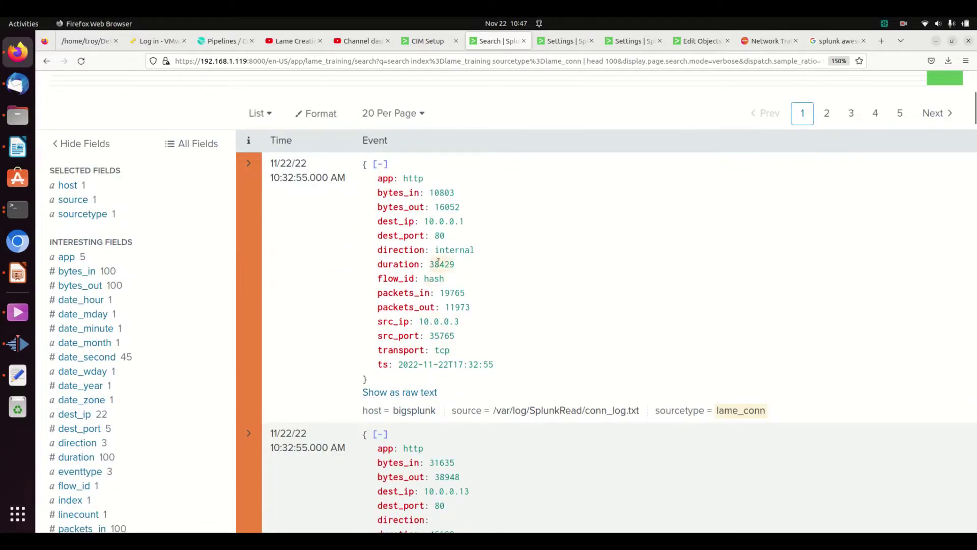
pyautogui.scroll(-1, 386, 411)
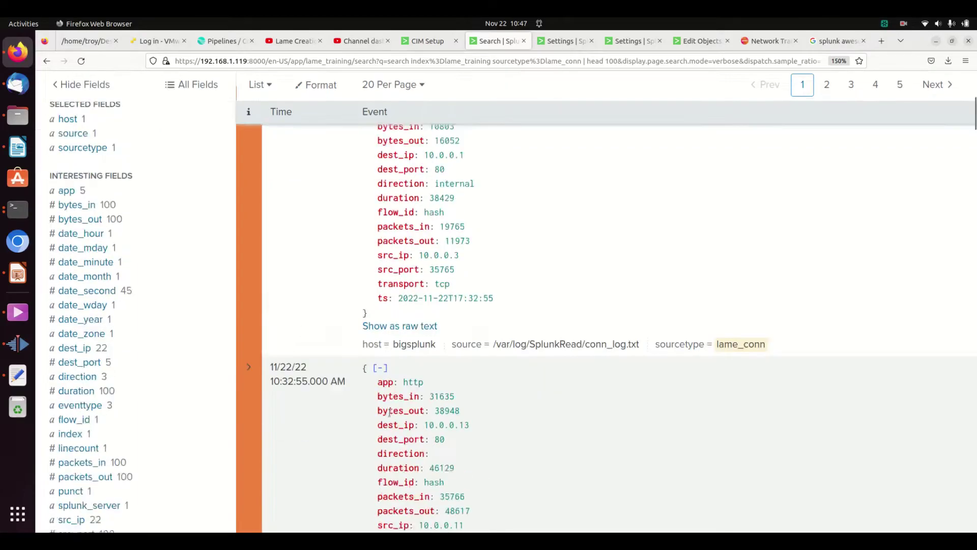
pyautogui.scroll(-8, 390, 412)
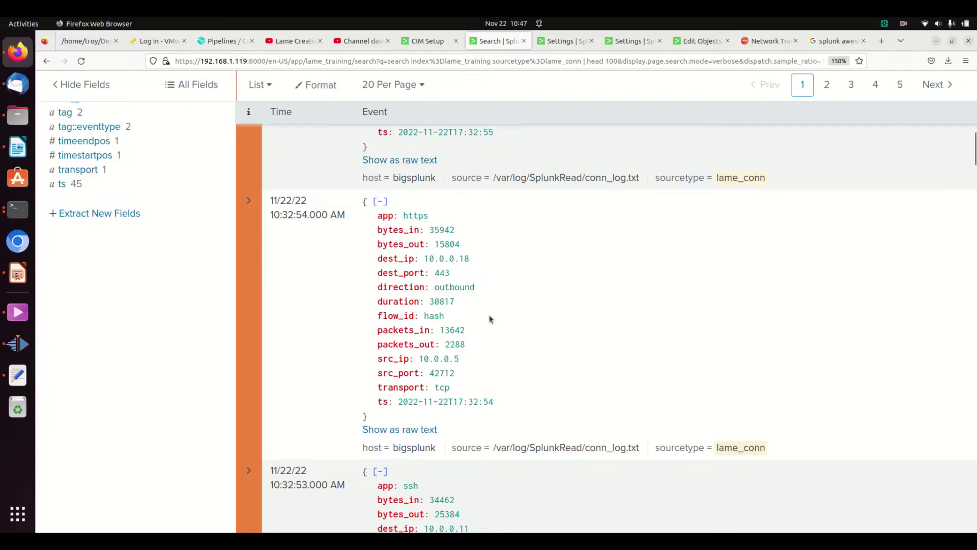
pyautogui.scroll(2, 489, 320)
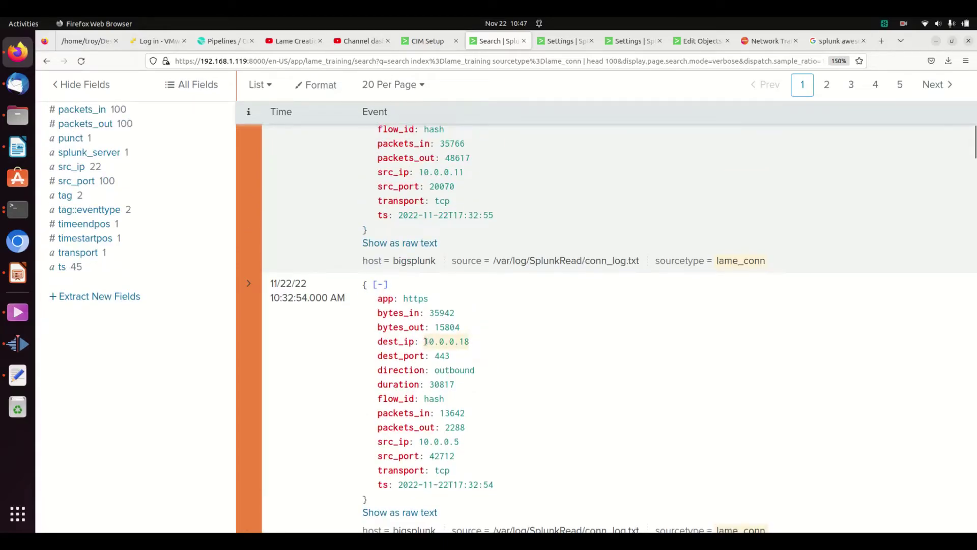
pyautogui.moveTo(426, 341); pyautogui.dragTo(483, 350)
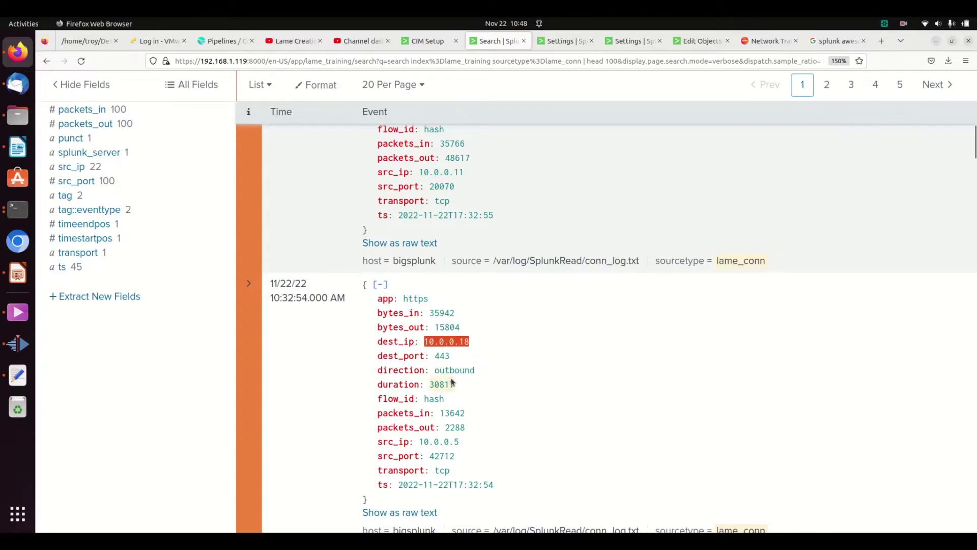
pyautogui.scroll(10, 363, 282)
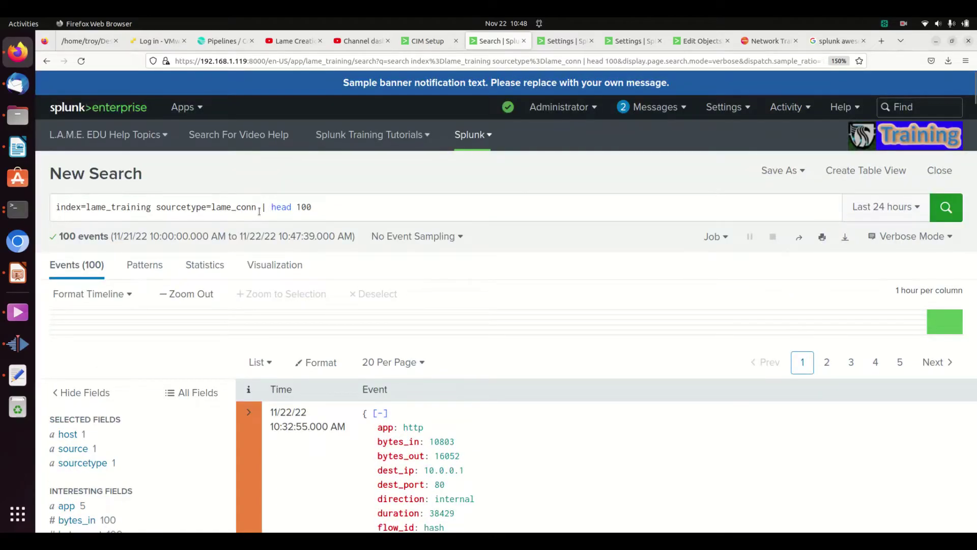
# - Insert dest_ip=10.0.0.18 and direction="outbound" after lame_conn in the query
pyautogui.click(259, 211)
pyautogui.write('dest ')
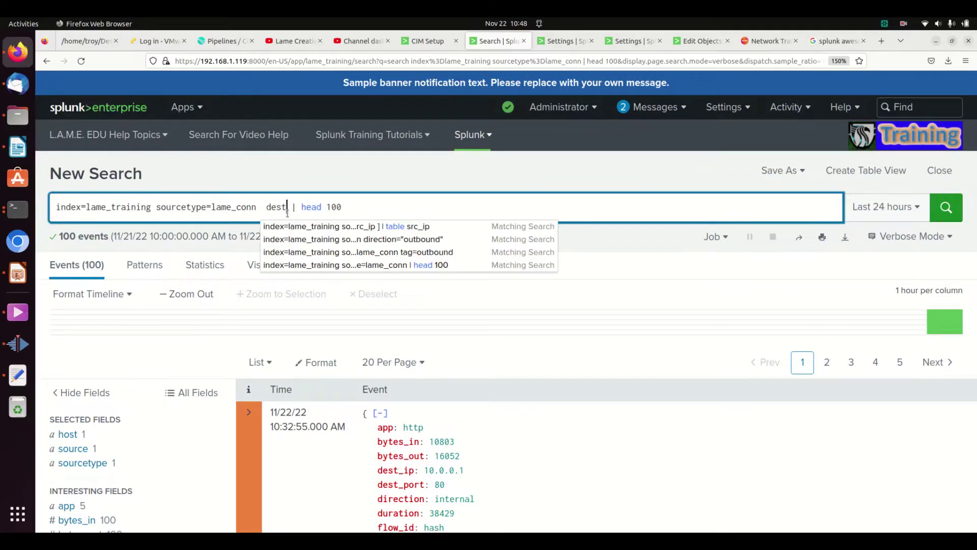
pyautogui.write('_i')
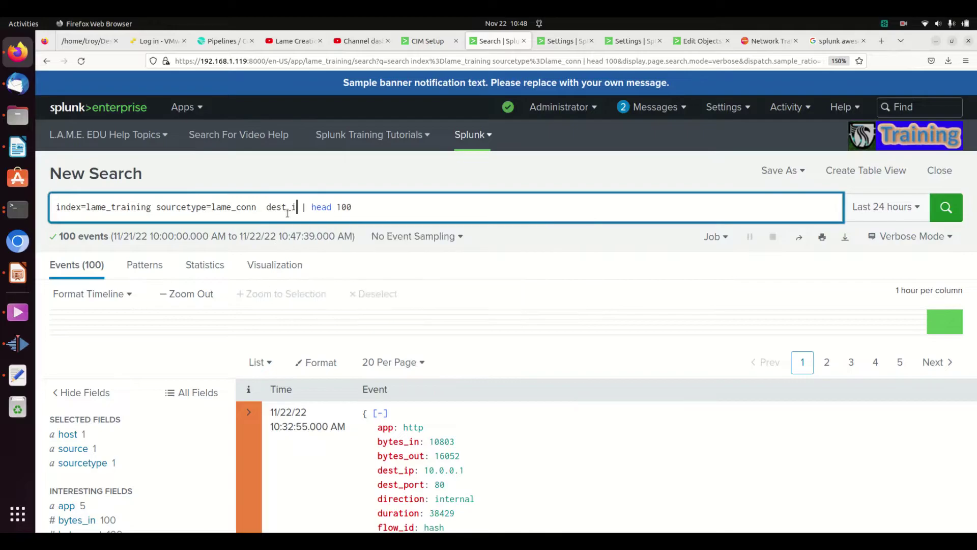
pyautogui.write('p=')
pyautogui.hotkey('ctrl', 'v')
pyautogui.press('BackSpace')
pyautogui.press('BackSpace')
pyautogui.press('BackSpace')
pyautogui.press('BackSpace')
pyautogui.press('BackSpace')
pyautogui.press('BackSpace')
pyautogui.press('BackSpace')
pyautogui.press('BackSpace')
pyautogui.press('BackSpace')
pyautogui.press('BackSpace')
pyautogui.press('BackSpace')
pyautogui.press('BackSpace')
pyautogui.press('BackSpace')
pyautogui.press('BackSpace')
pyautogui.press('BackSpace')
pyautogui.press('BackSpace')
pyautogui.press('BackSpace')
pyautogui.press('BackSpace')
pyautogui.press('BackSpace')
pyautogui.press('BackSpace')
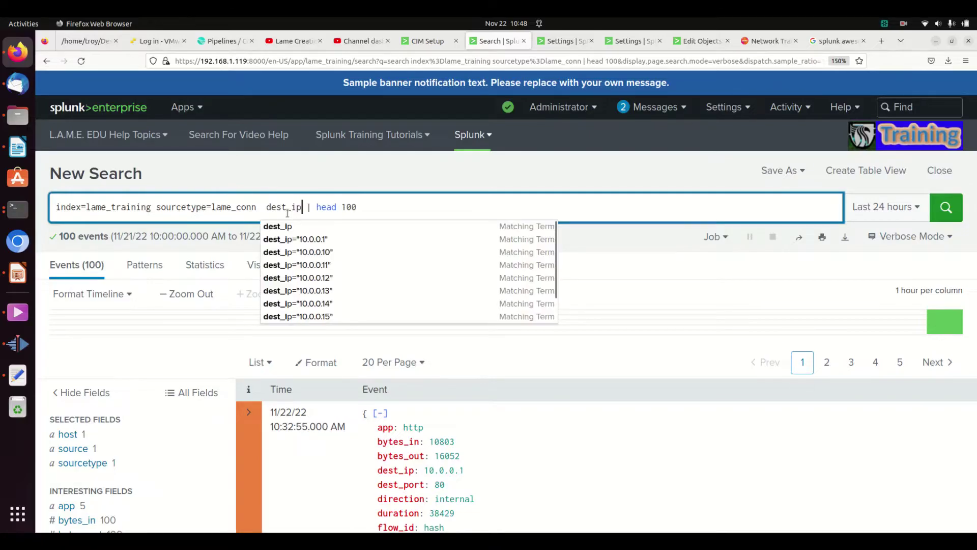
pyautogui.write('=')
pyautogui.scroll(-15, 462, 367)
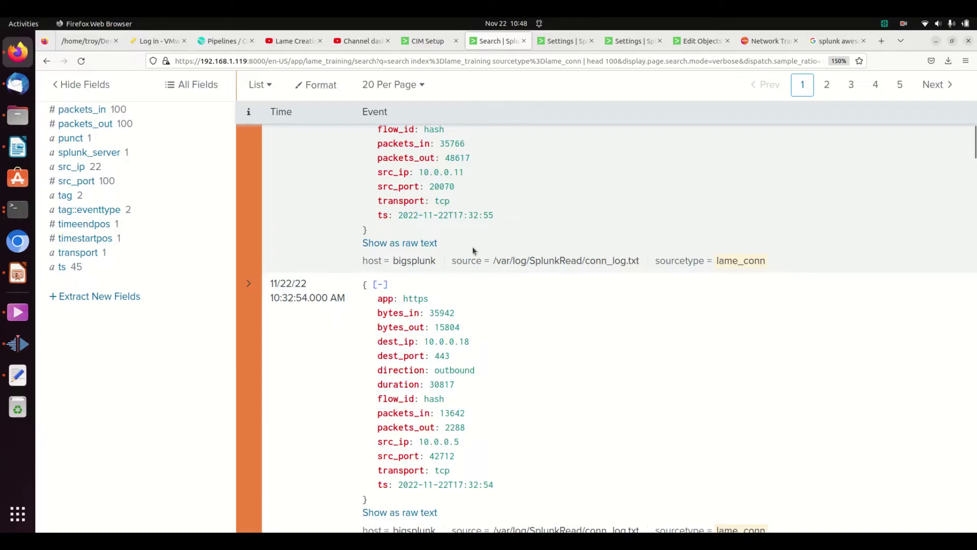
pyautogui.scroll(10, 458, 244)
pyautogui.scroll(5, 436, 219)
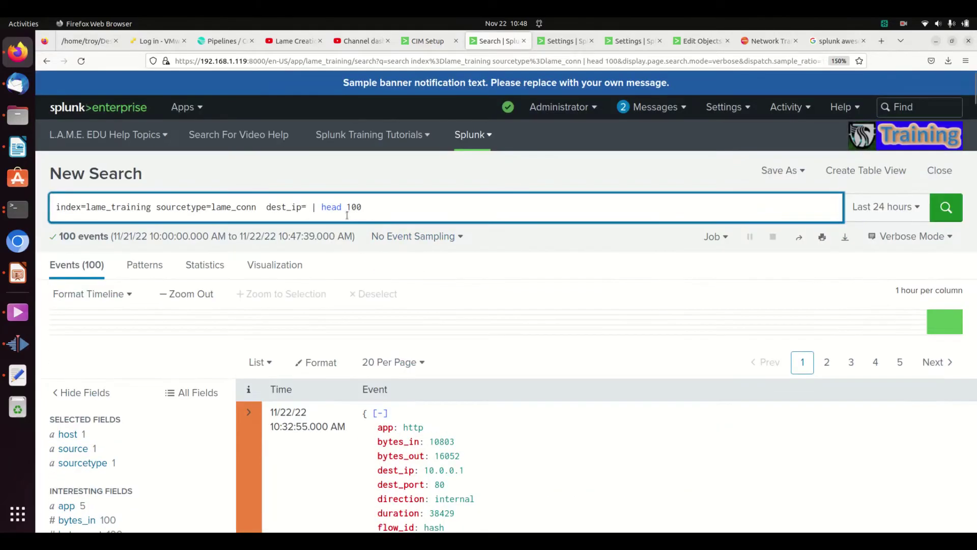
pyautogui.write('10.0.0.18 and ')
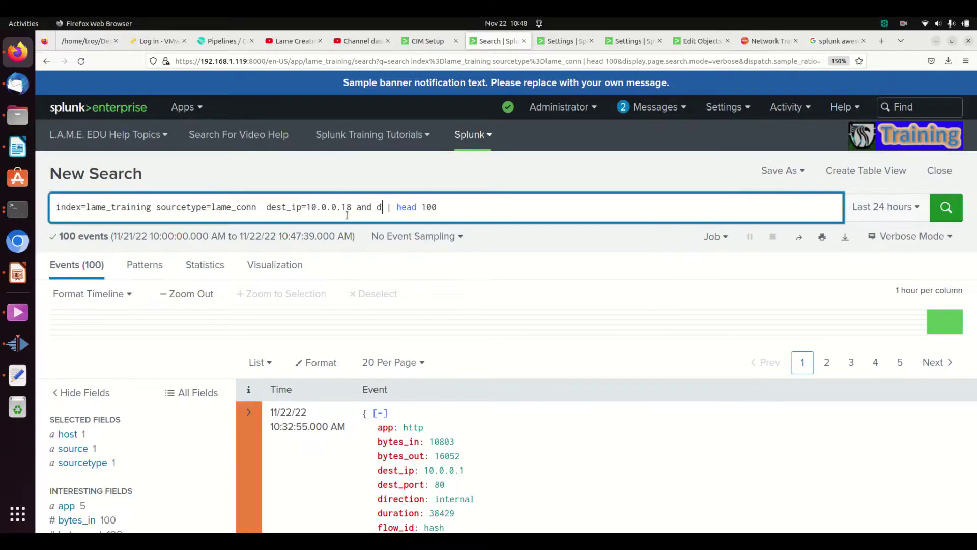
pyautogui.write('directi')
pyautogui.write('on=out')
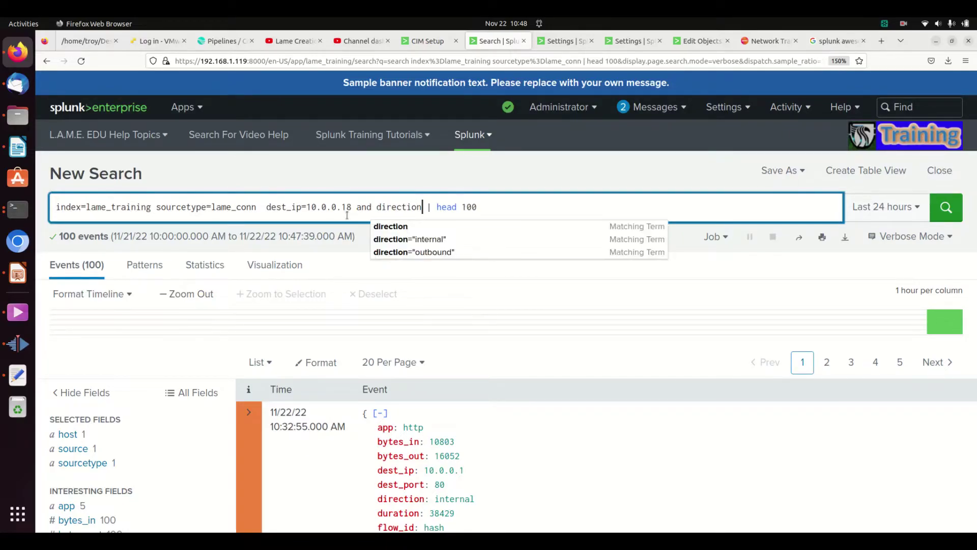
pyautogui.press('BackSpace')
pyautogui.press('BackSpace')
pyautogui.press('BackSpace')
pyautogui.write('"outbound"')
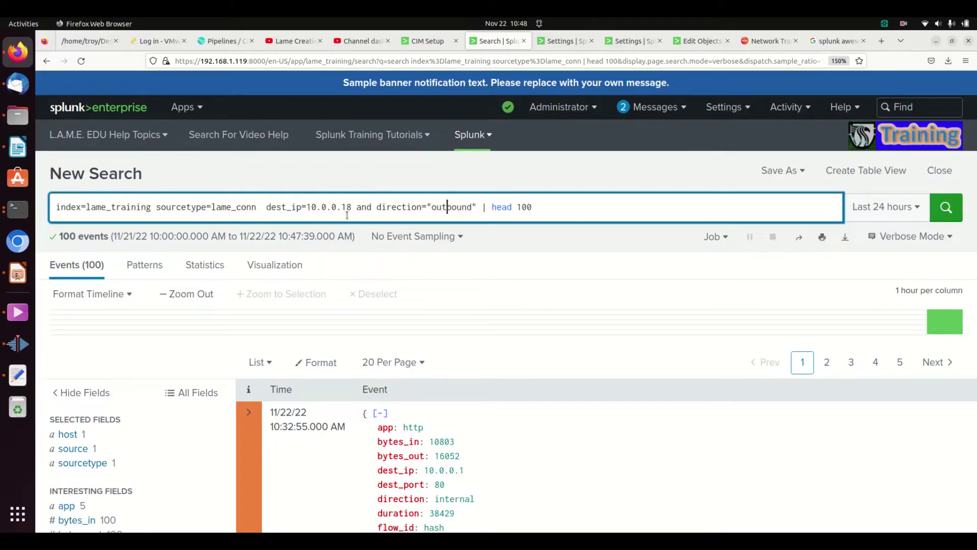
# - Make the operator uppercase AND, run the search, and select the terms before | head 100
pyautogui.press('Left')
pyautogui.press('Left')
pyautogui.press('Left')
pyautogui.press('Left')
pyautogui.press('Left')
pyautogui.press('Left')
pyautogui.press('Left')
pyautogui.press('Left')
pyautogui.press('Left')
pyautogui.press('Left')
pyautogui.press('Left')
pyautogui.press('Left')
pyautogui.press('Left')
pyautogui.press('Left')
pyautogui.press('Left')
pyautogui.press('Delete')
pyautogui.press('BackSpace')
pyautogui.press('BackSpace')
pyautogui.write('AND')
pyautogui.press('BackSpace')
pyautogui.press('BackSpace')
pyautogui.press('BackSpace')
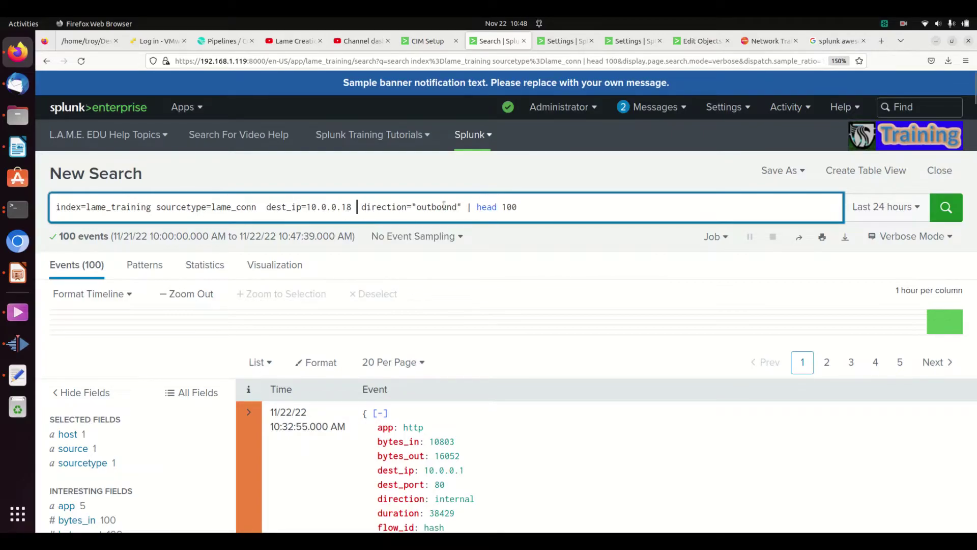
pyautogui.press('Return')
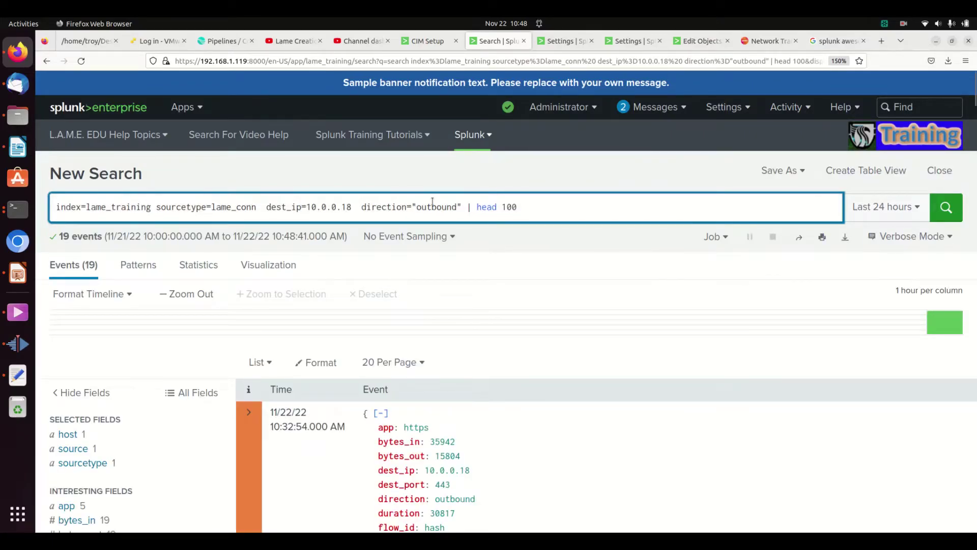
pyautogui.moveTo(465, 202); pyautogui.dragTo(4, 198)
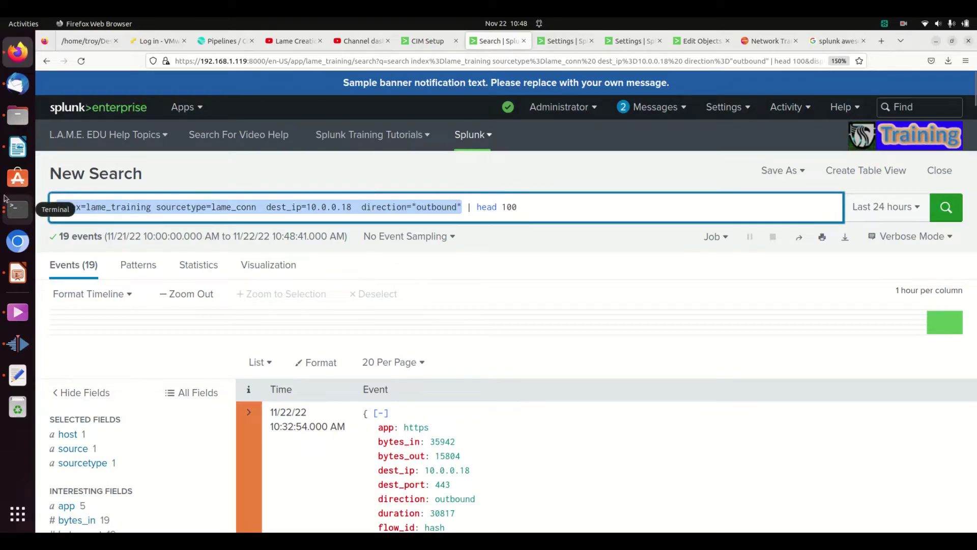
# - Start a new event type named SystemOfInterest_talkingOutbound
pyautogui.click(637, 49)
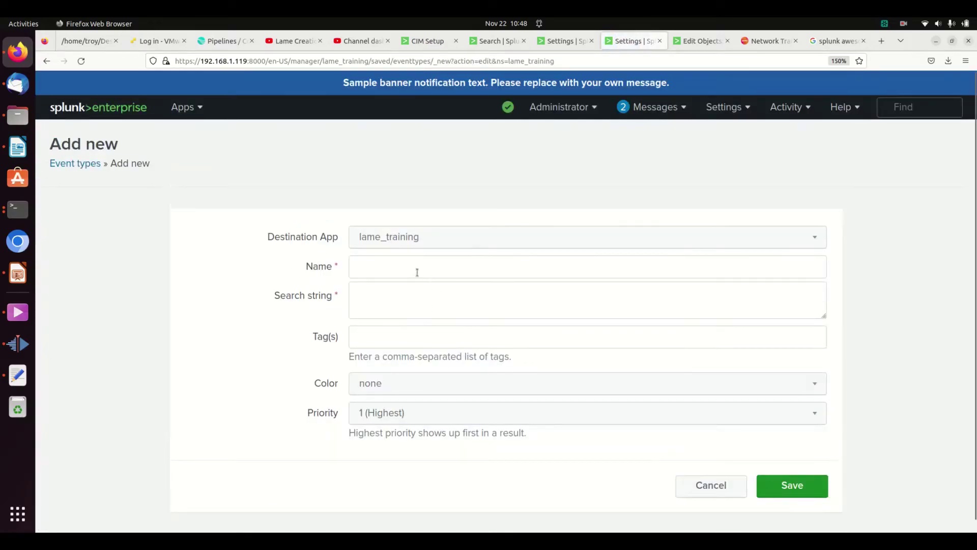
pyautogui.click(410, 268)
pyautogui.write('test')
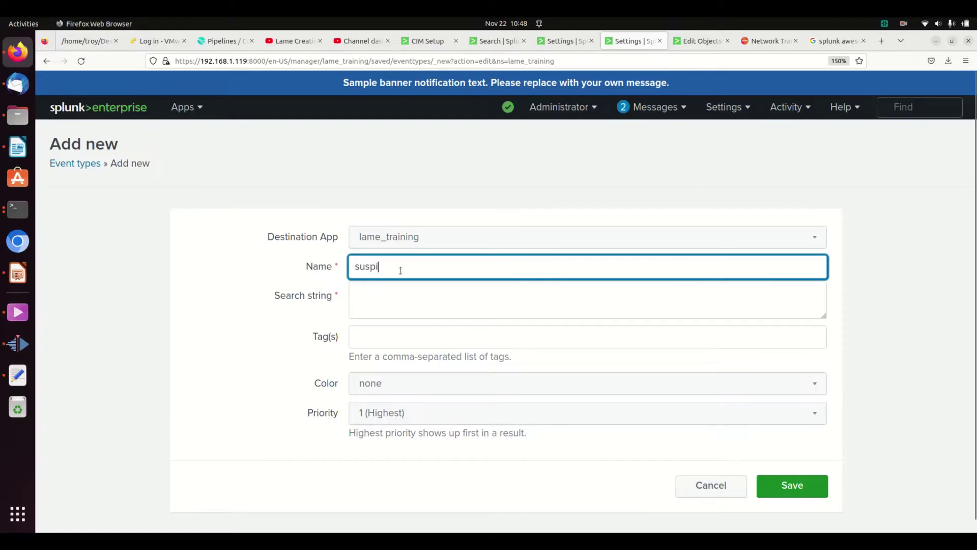
pyautogui.press('BackSpace')
pyautogui.press('BackSpace')
pyautogui.press('BackSpace')
pyautogui.press('BackSpace')
pyautogui.write('Syo')
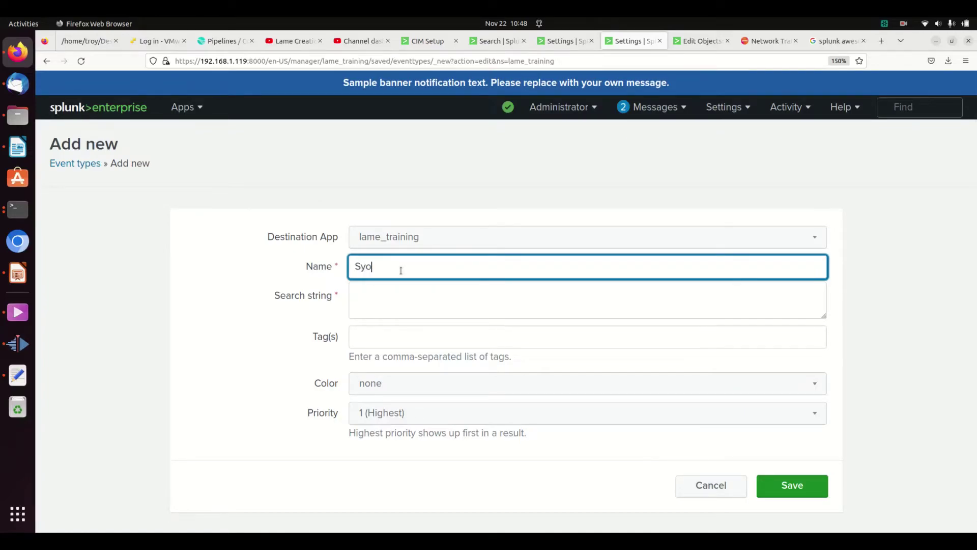
pyautogui.press('BackSpace')
pyautogui.write('stemOfInterest_talkingOutbound')
# - Paste the outbound 10.0.0.18 search as its search string and tag it suspicous
pyautogui.press('Tab')
pyautogui.write('index=lame_training sourcetype=lame_conn  dest_ip=10.0.0.18  direction="outbound"')
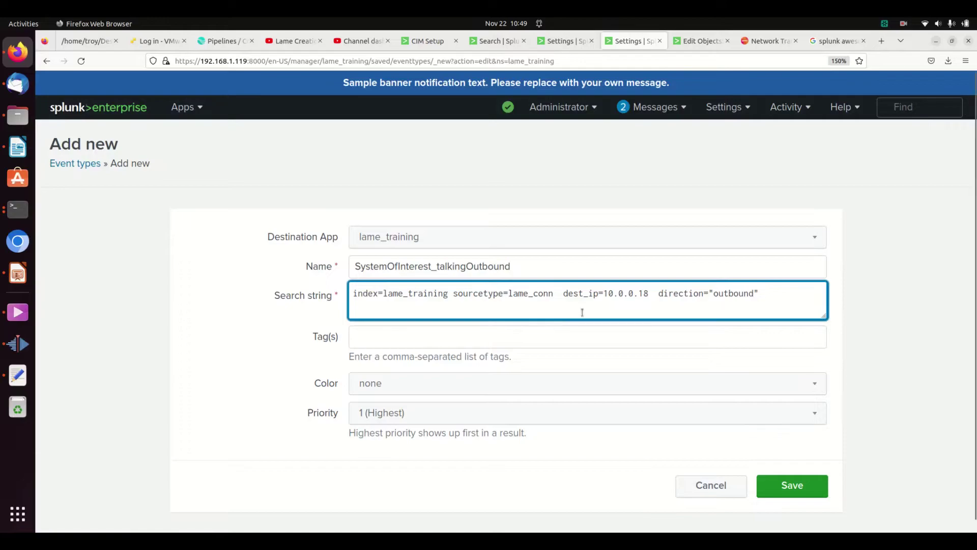
pyautogui.click(461, 328)
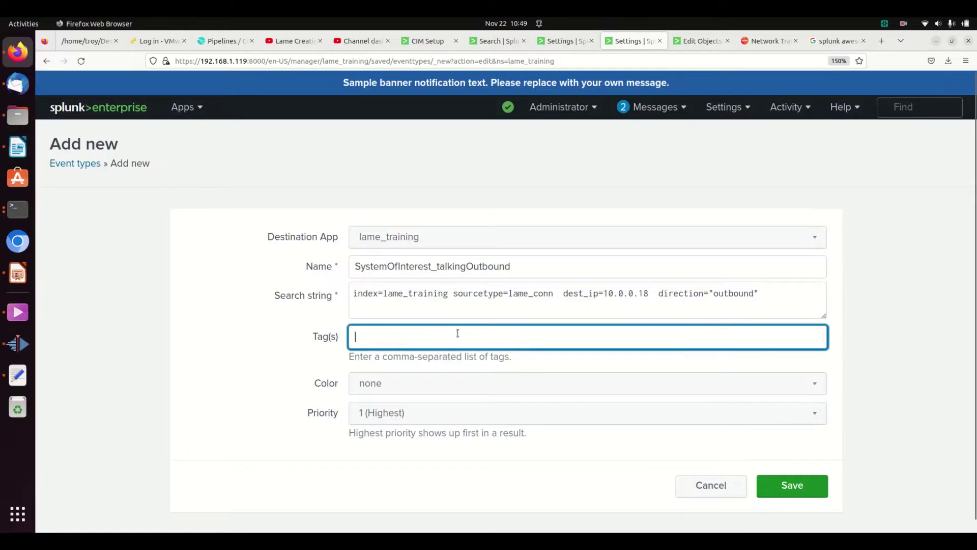
pyautogui.press('BackSpace')
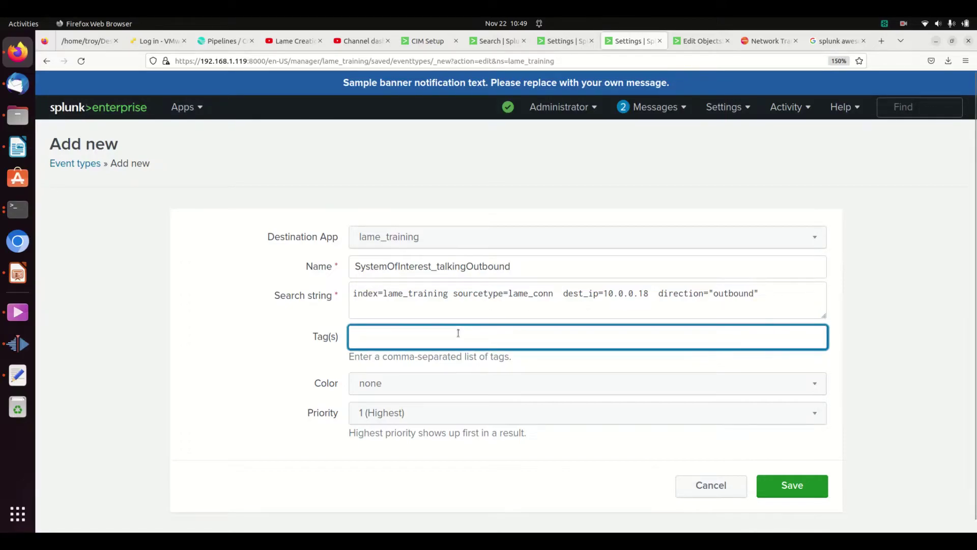
pyautogui.press('BackSpace')
pyautogui.write('suspicous')
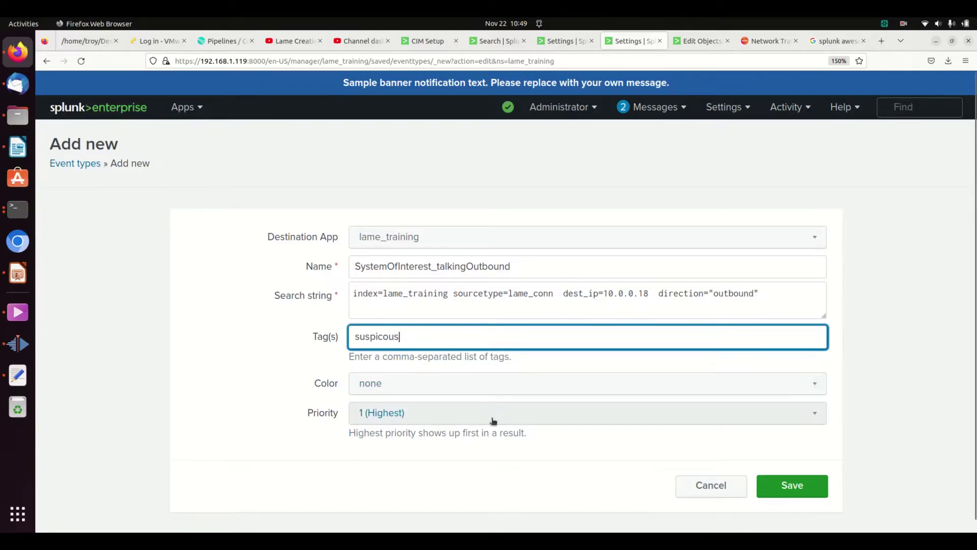
# - Give SystemOfInterest_talkingOutbound priority 2 and colour yellow, then save it
pyautogui.click(491, 421)
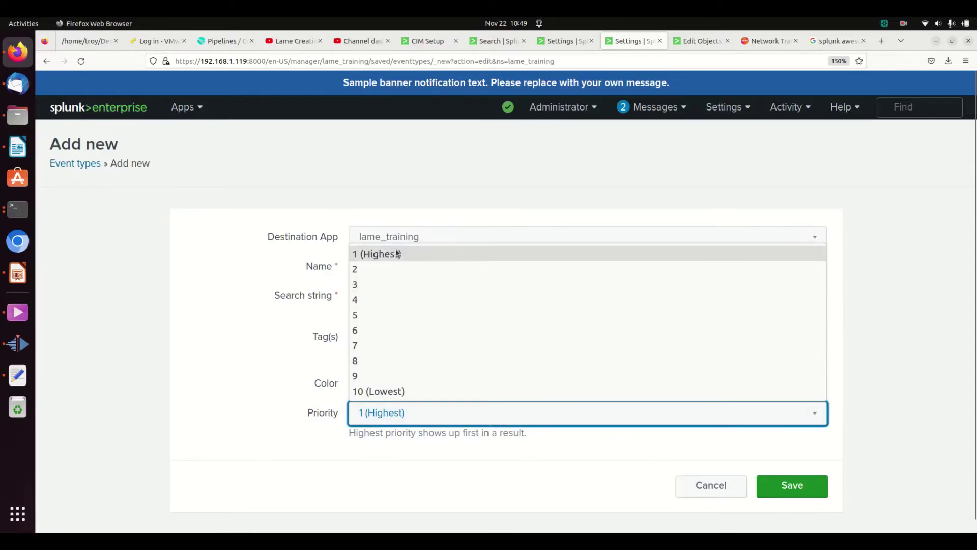
pyautogui.click(378, 269)
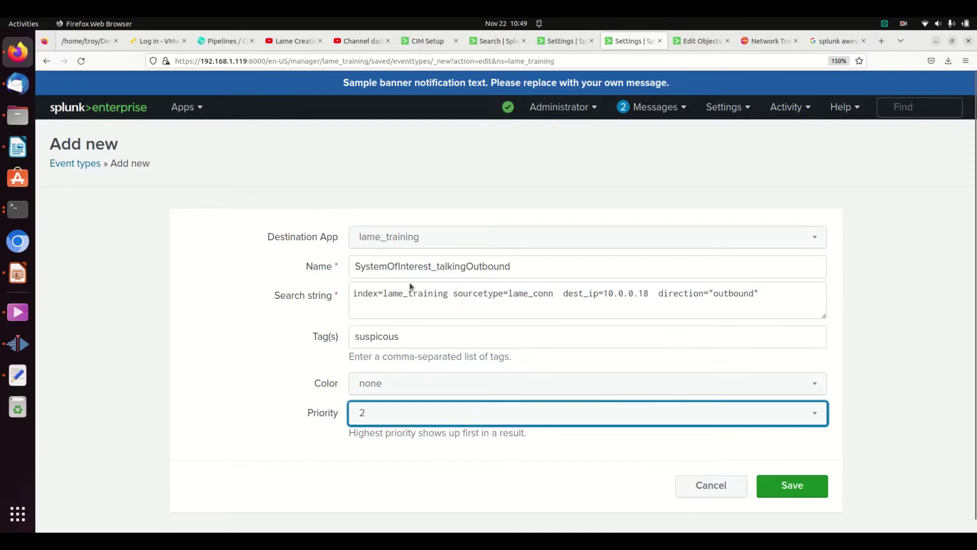
pyautogui.click(406, 382)
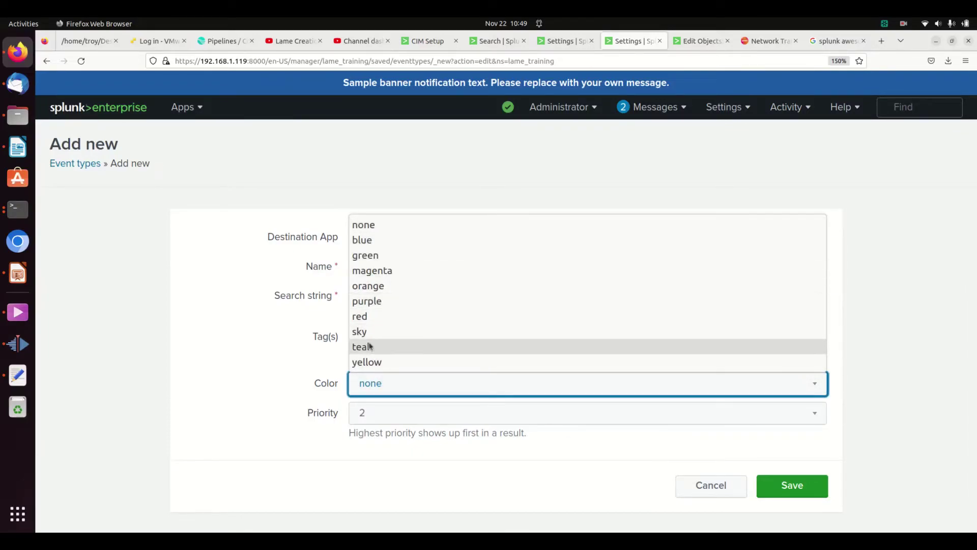
pyautogui.click(390, 360)
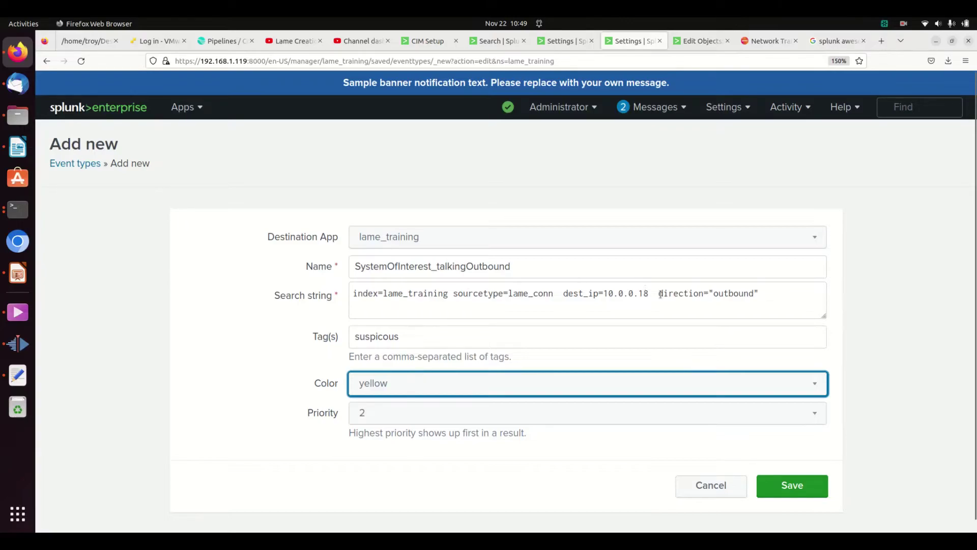
pyautogui.click(792, 485)
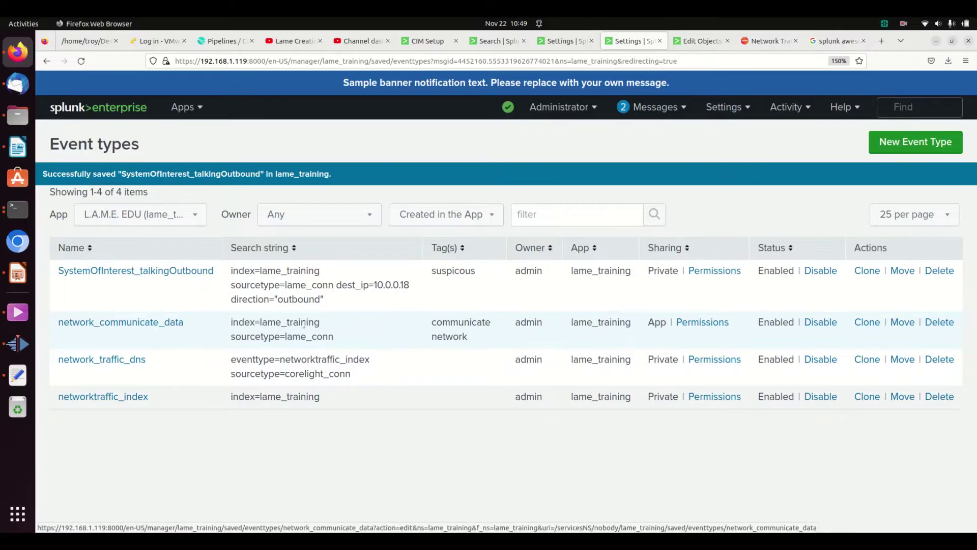
# - Share SystemOfInterest_talkingOutbound with this app only, granting Everyone read and write
pyautogui.click(702, 324)
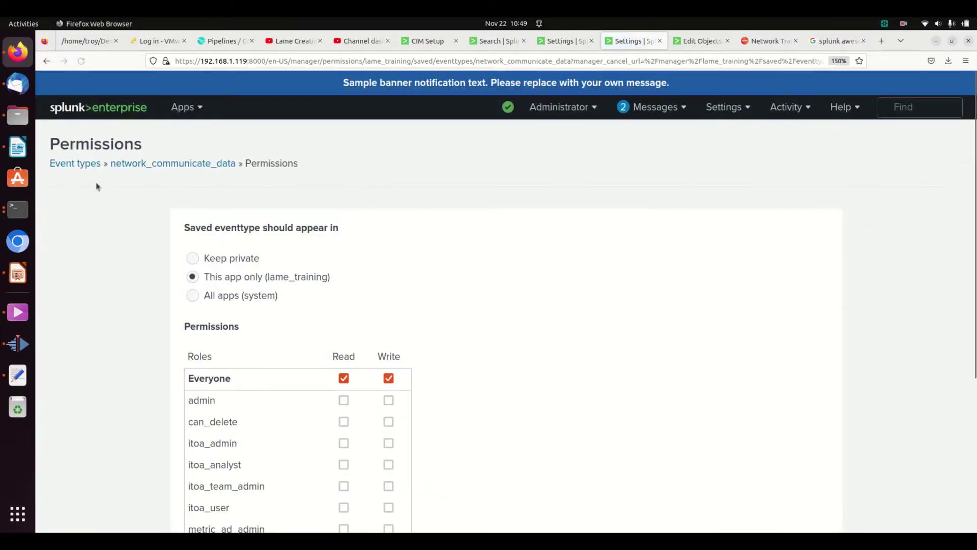
pyautogui.click(46, 61)
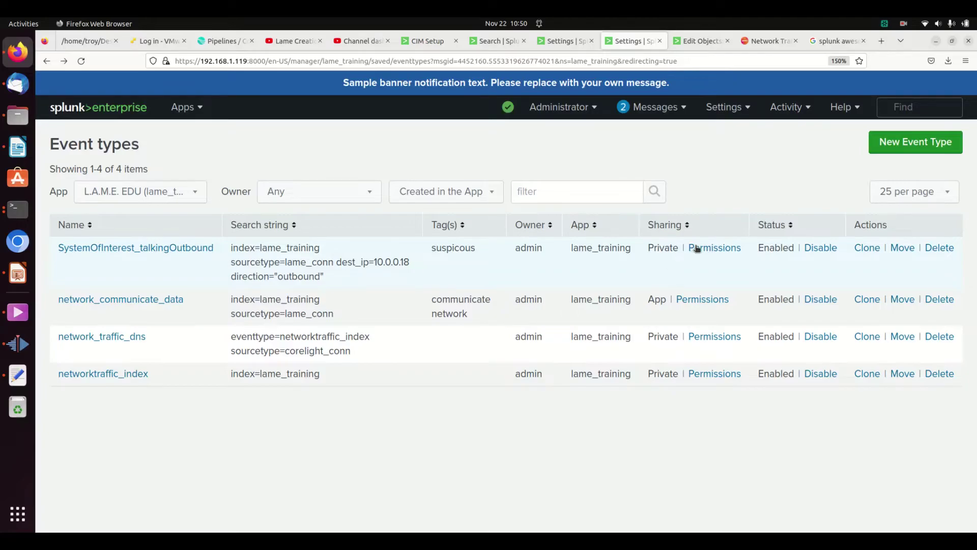
pyautogui.click(697, 248)
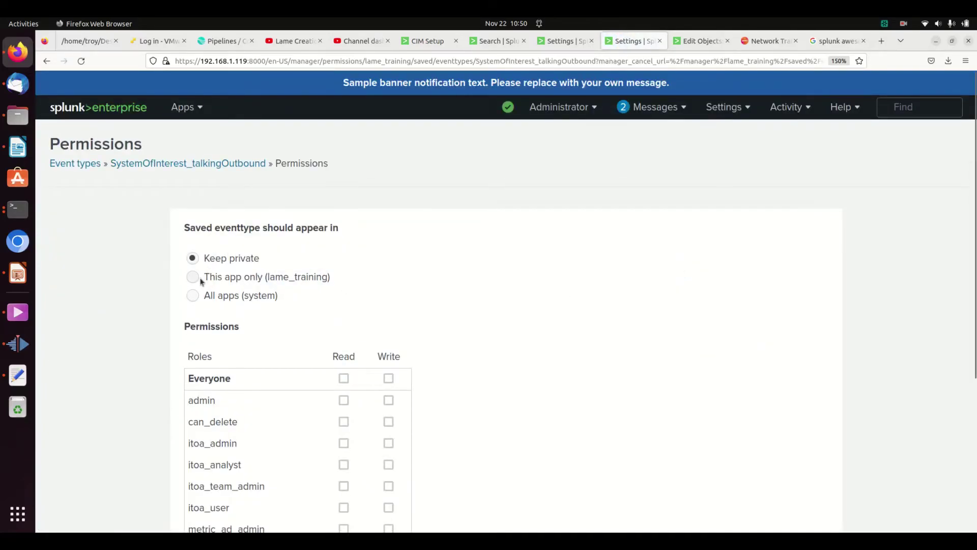
pyautogui.click(193, 277)
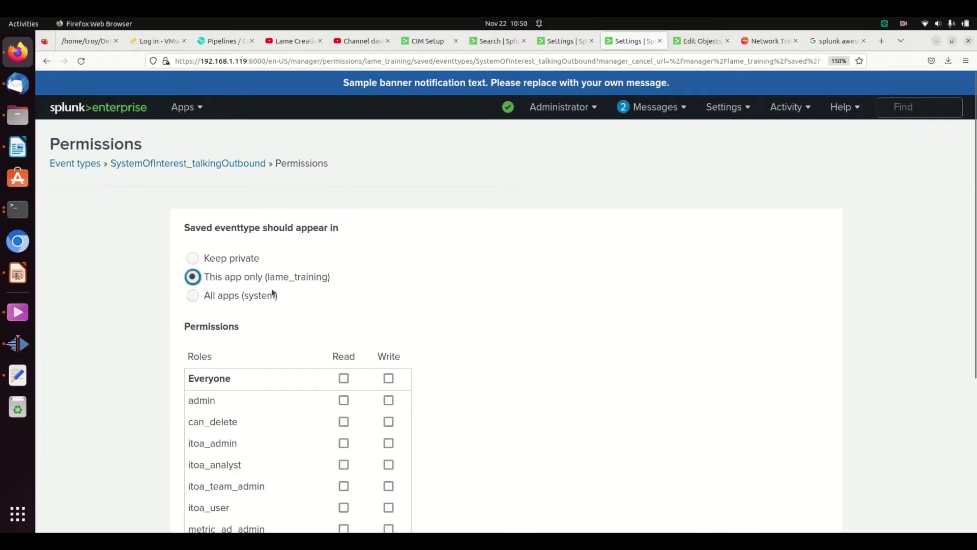
pyautogui.click(344, 378)
pyautogui.click(393, 379)
pyautogui.scroll(-5, 659, 449)
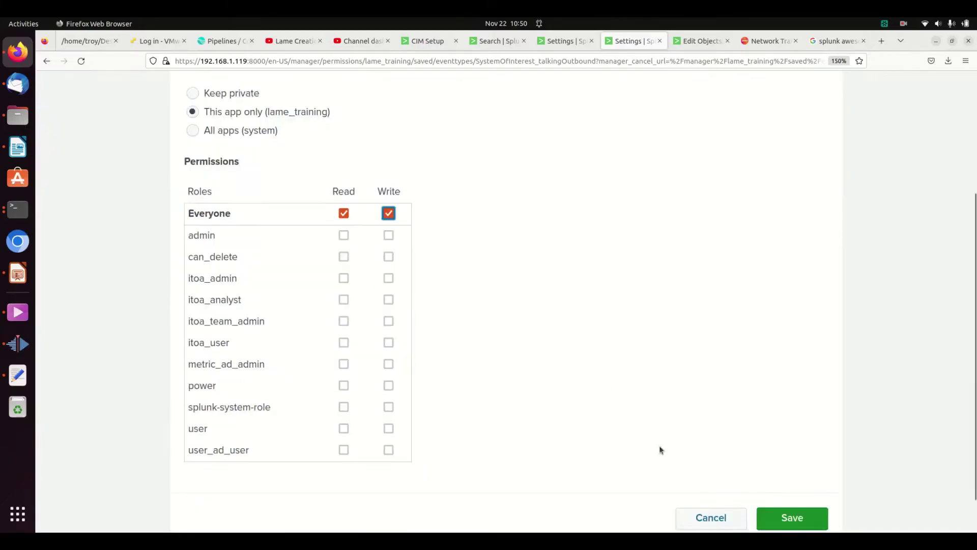
pyautogui.click(816, 474)
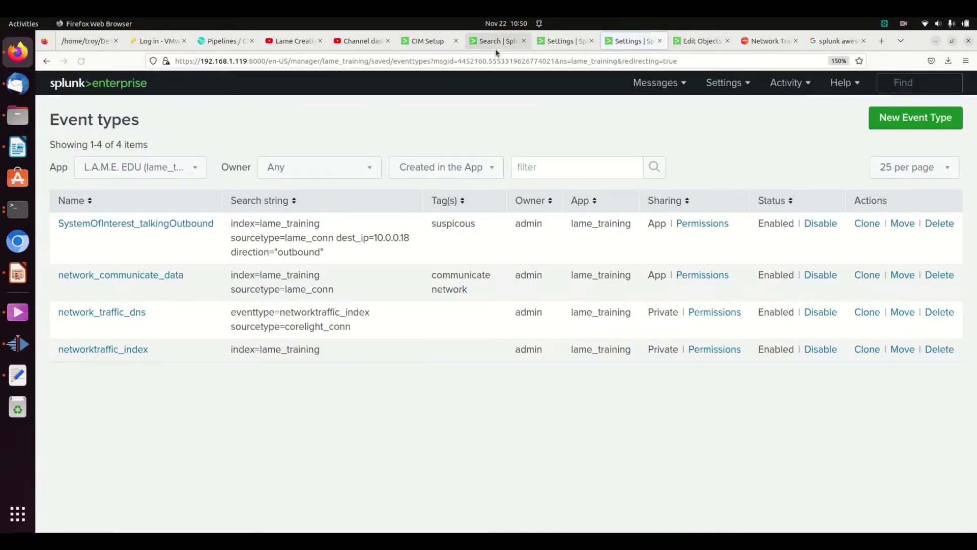
# - Delete the dest_ip=10.0.0.18 and direction="outbound" terms from the search query
pyautogui.click(496, 46)
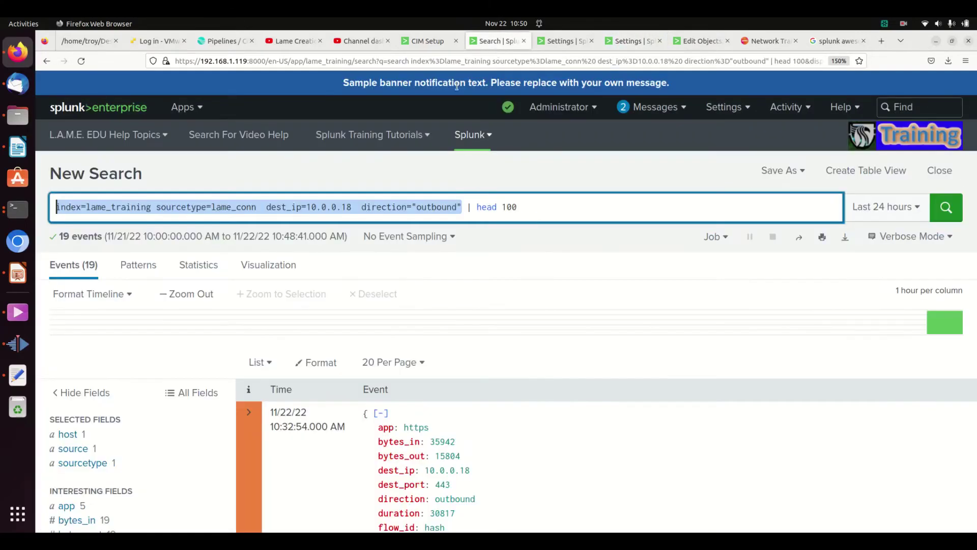
pyautogui.click(496, 205)
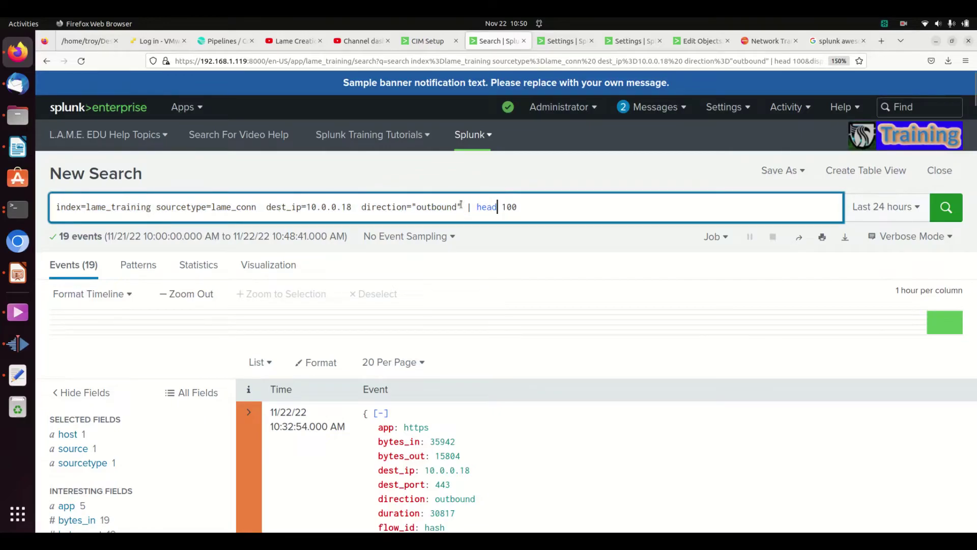
pyautogui.moveTo(460, 205); pyautogui.dragTo(266, 211)
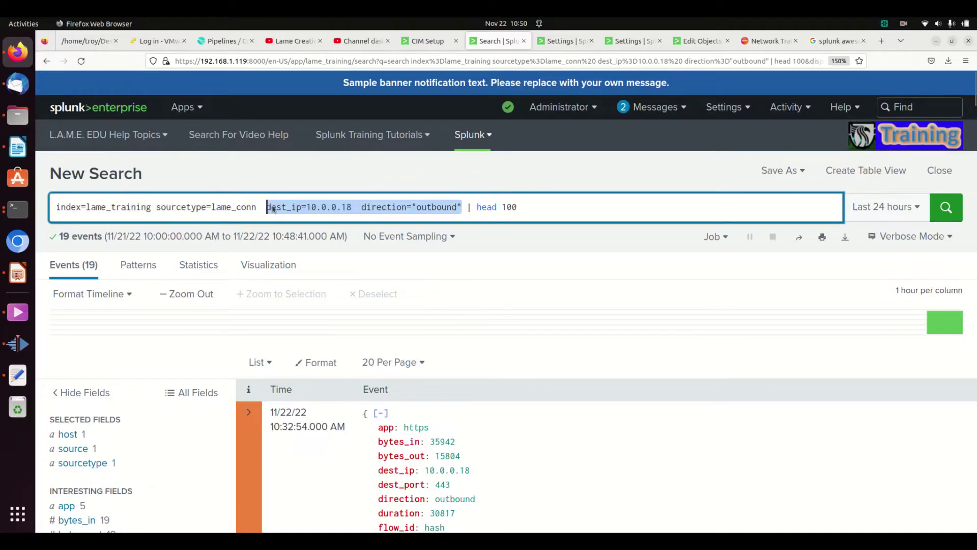
pyautogui.press('BackSpace')
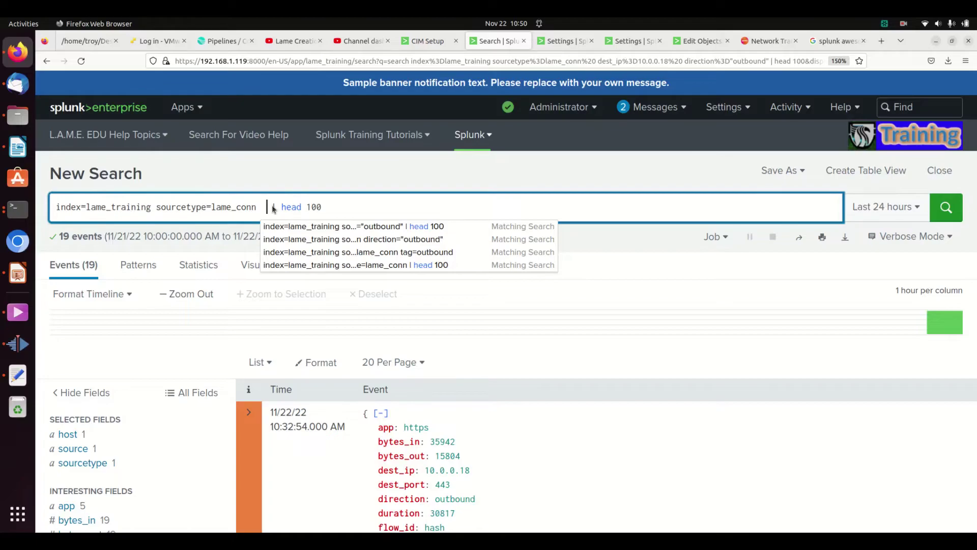
# - Run index=lame_training sourcetype=lame_conn | head 100 and review the results for yellow outbound 10.0.0.18 events
pyautogui.press('Return')
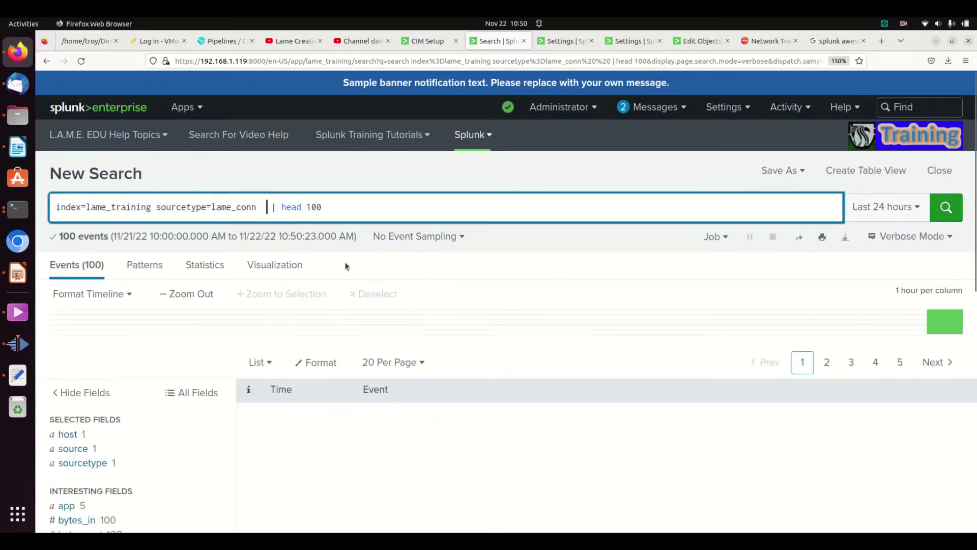
pyautogui.scroll(-12, 294, 411)
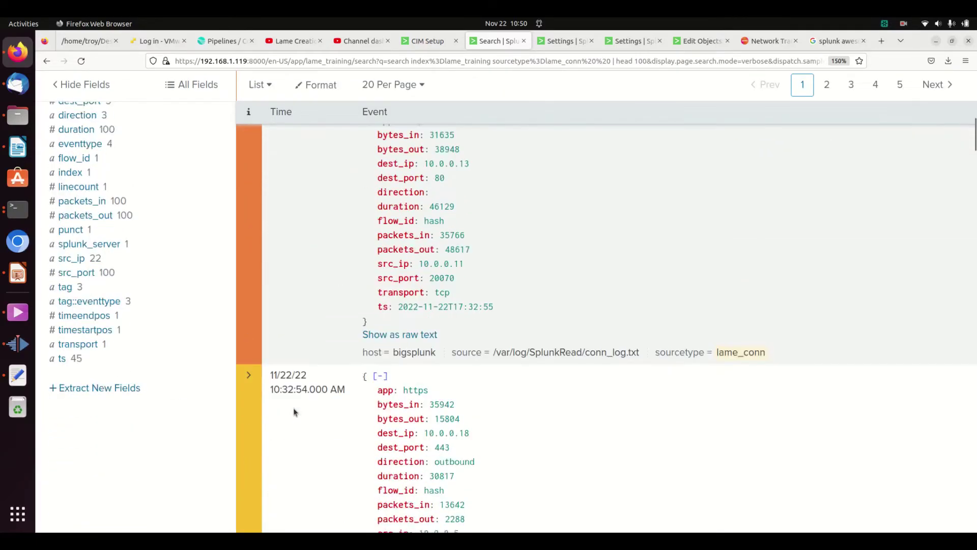
pyautogui.scroll(-3, 294, 411)
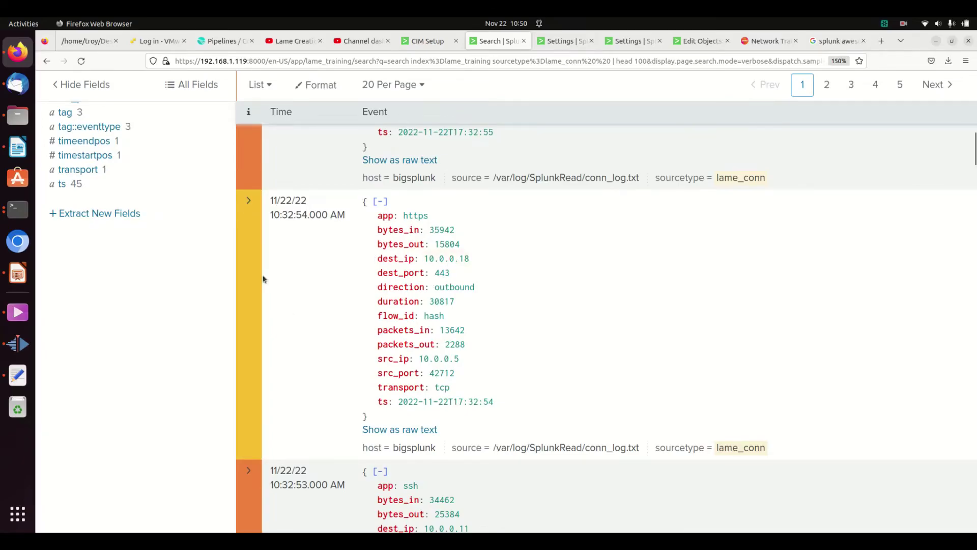
pyautogui.scroll(-7, 263, 278)
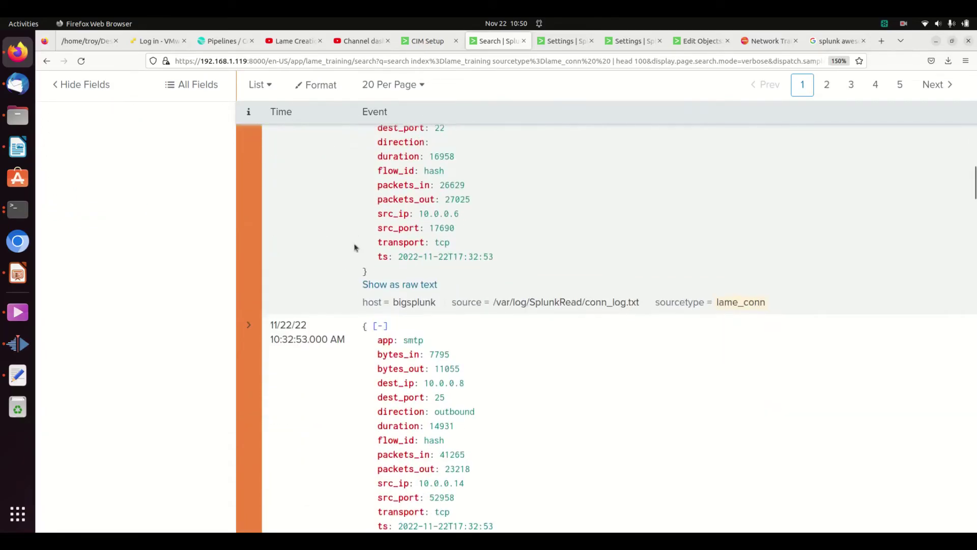
pyautogui.scroll(-18, 354, 248)
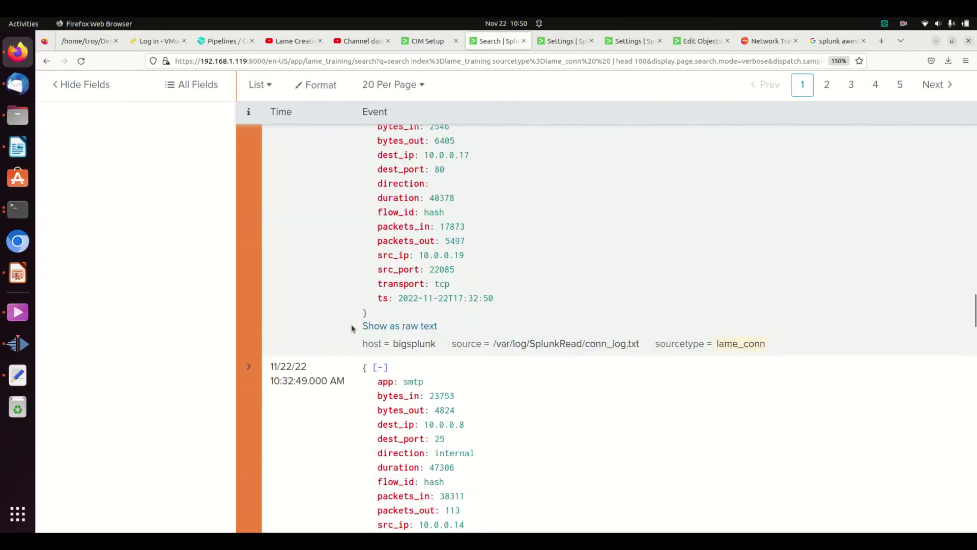
pyautogui.scroll(-15, 351, 328)
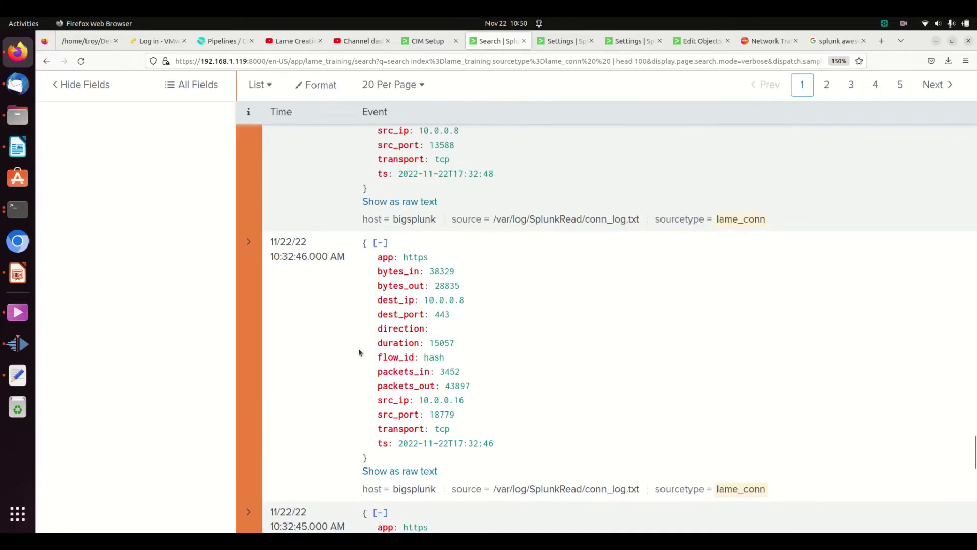
pyautogui.scroll(20, 359, 353)
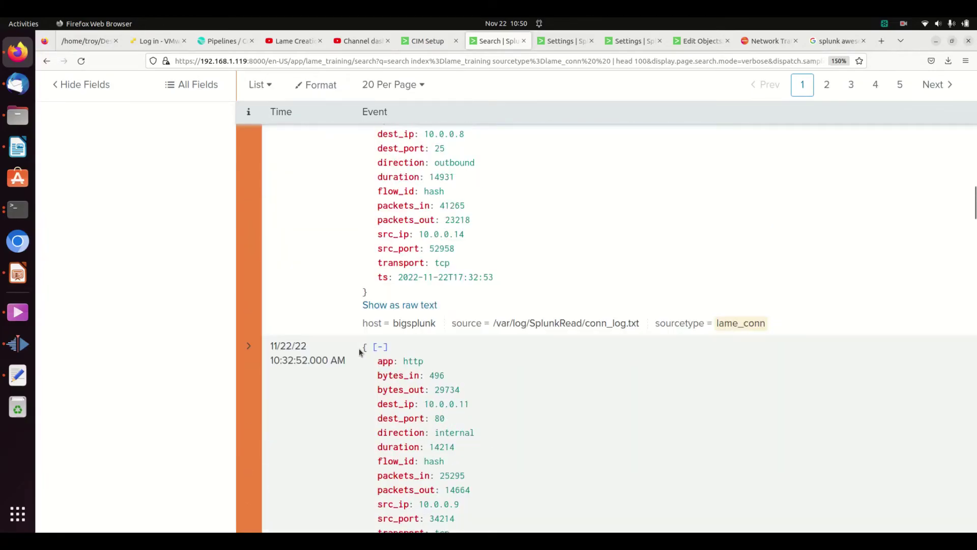
pyautogui.scroll(8, 360, 354)
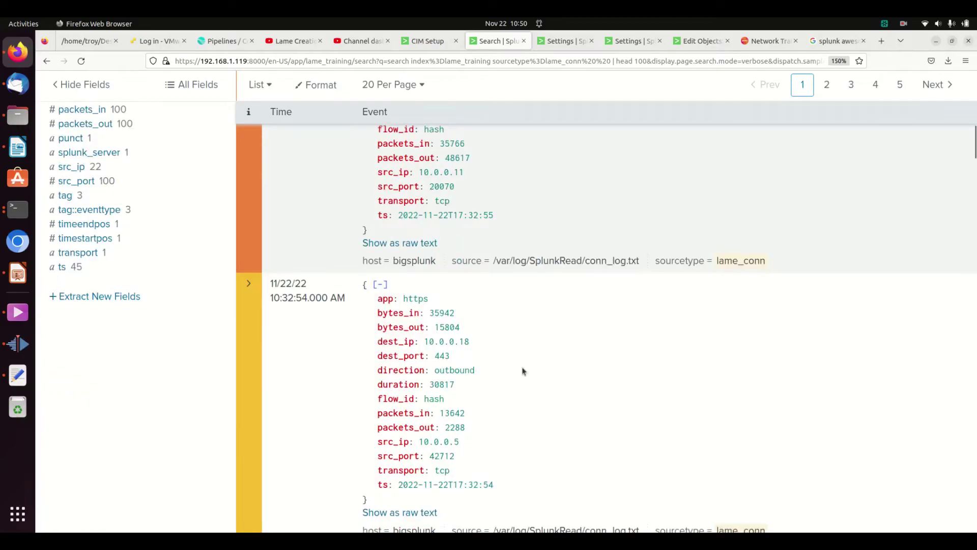
pyautogui.scroll(-5, 522, 371)
pyautogui.scroll(10, 511, 370)
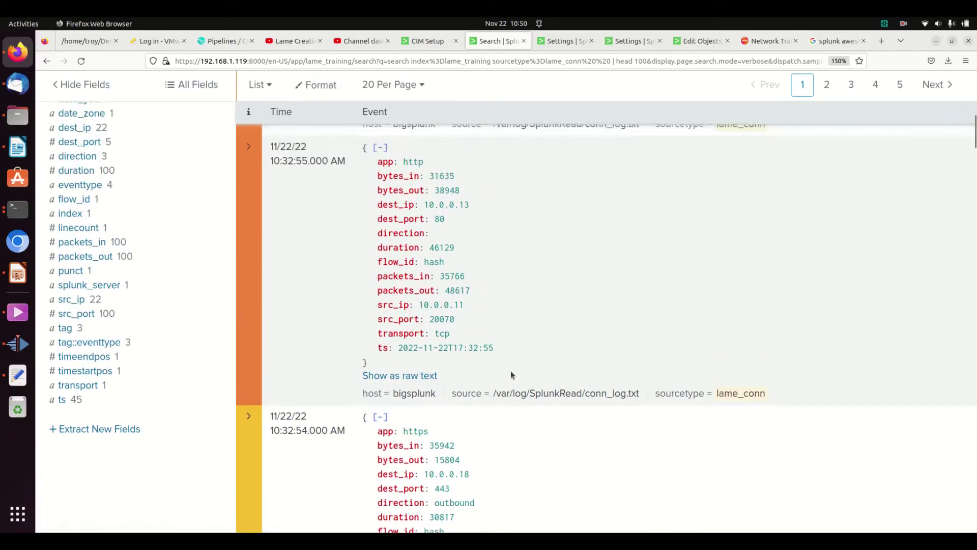
pyautogui.scroll(10, 511, 370)
pyautogui.scroll(-5, 511, 370)
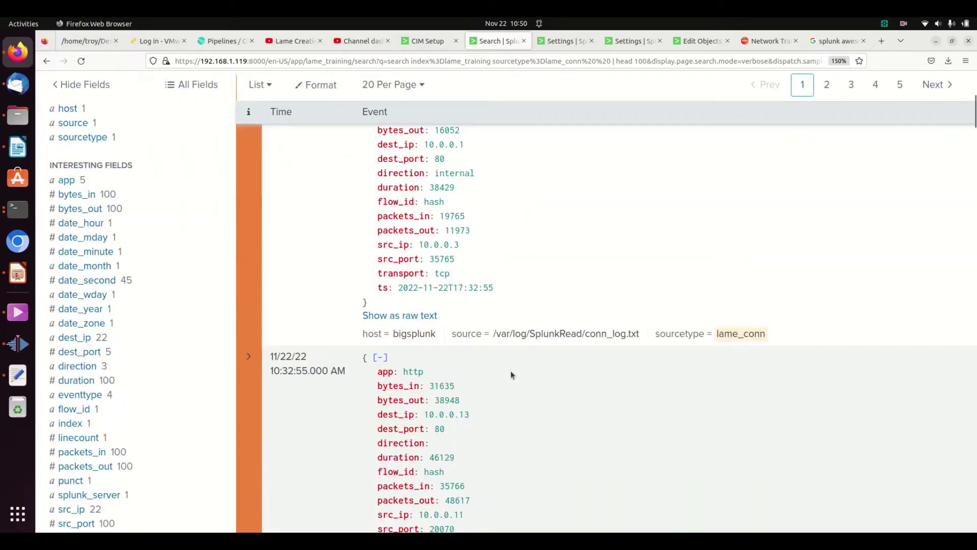
pyautogui.scroll(-10, 511, 374)
pyautogui.scroll(3, 511, 374)
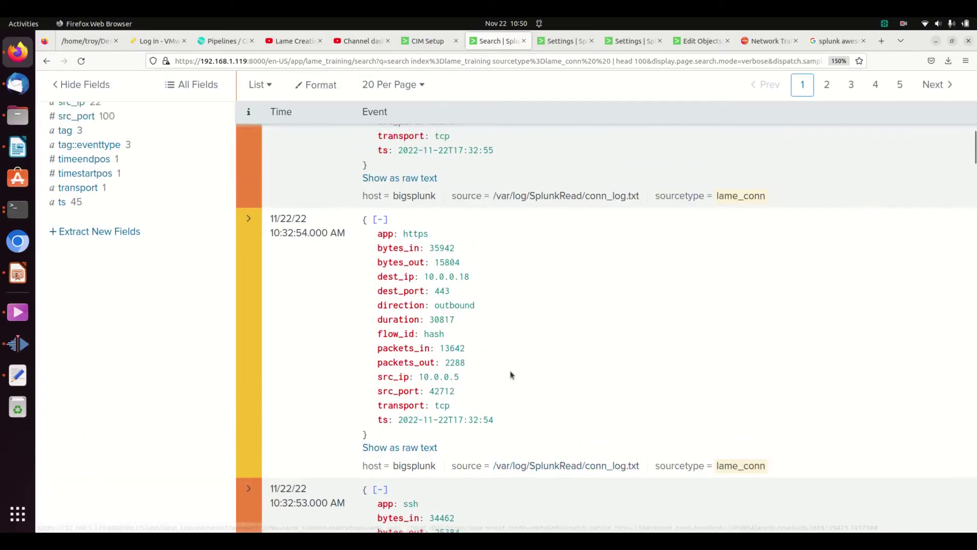
pyautogui.scroll(5, 332, 300)
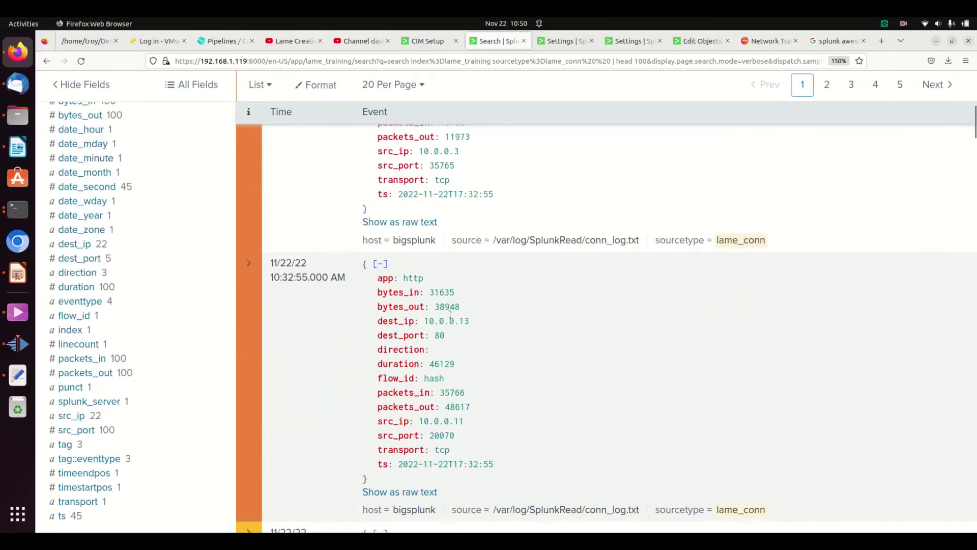
pyautogui.scroll(8, 541, 336)
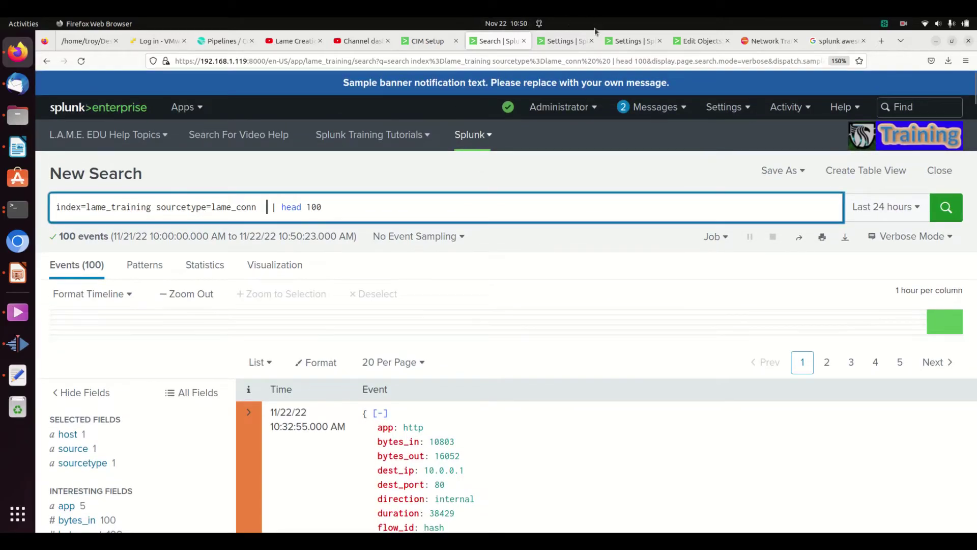
# - Glance at the event types list and the nix-all-logs entry, then return to the lame_conn results
pyautogui.click(630, 44)
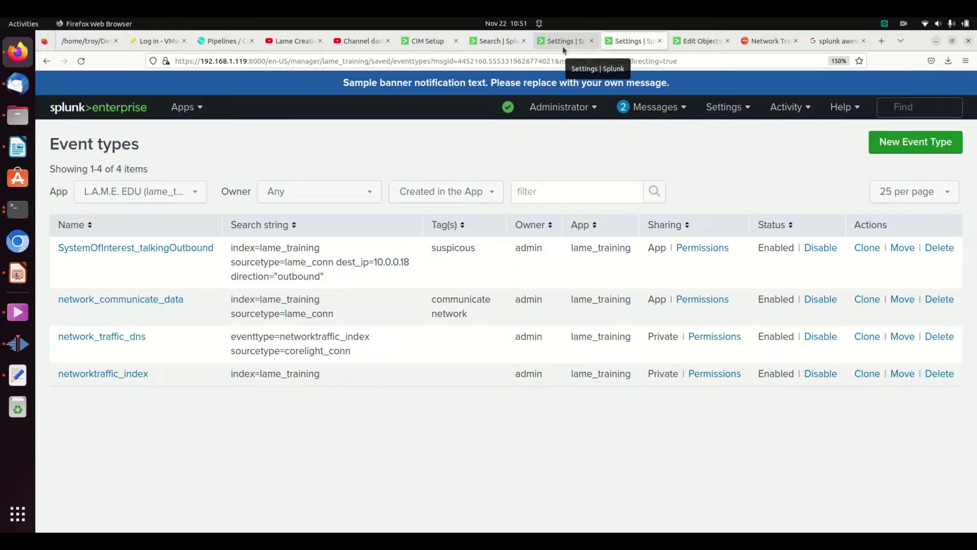
pyautogui.click(560, 43)
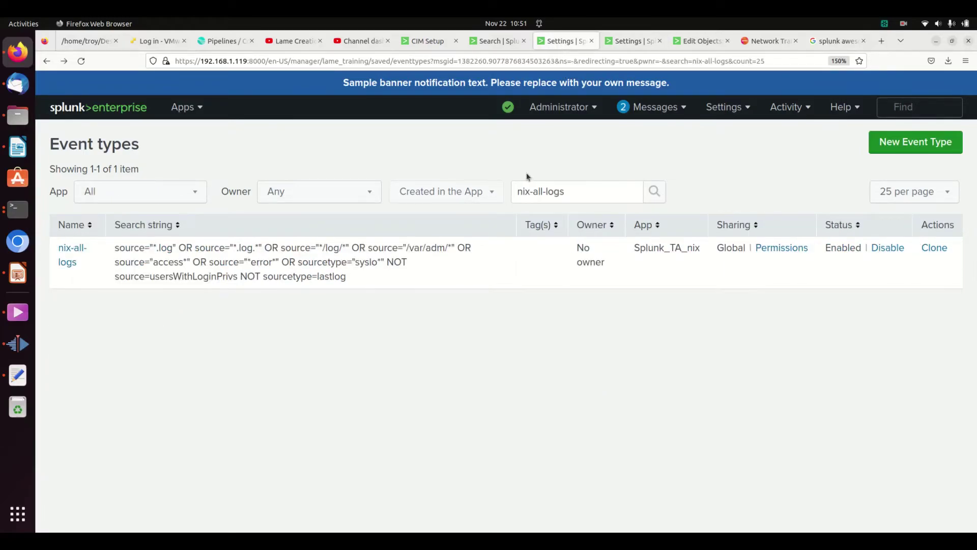
pyautogui.click(492, 41)
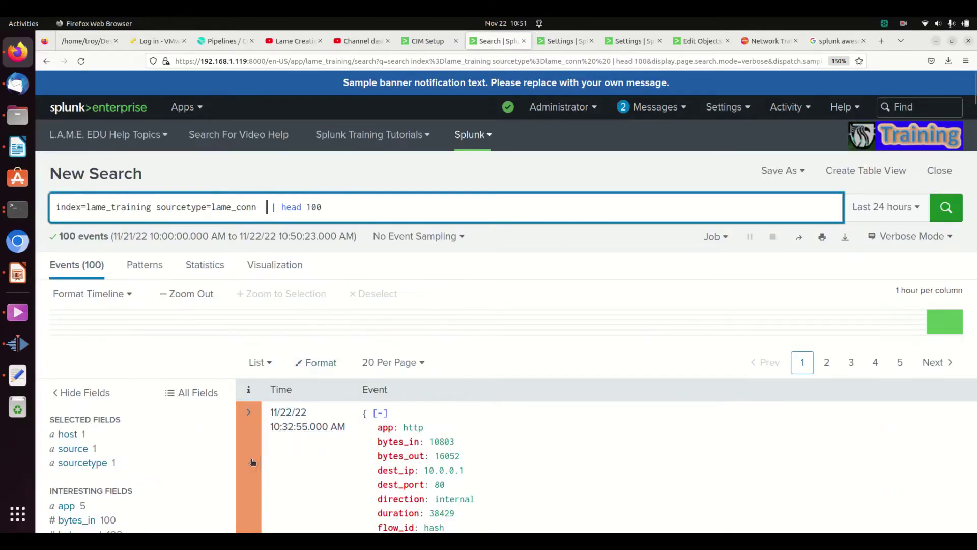
# - Inspect the tag and eventtype field values, then view the nix-all-logs event type in Settings
pyautogui.scroll(-5, 381, 271)
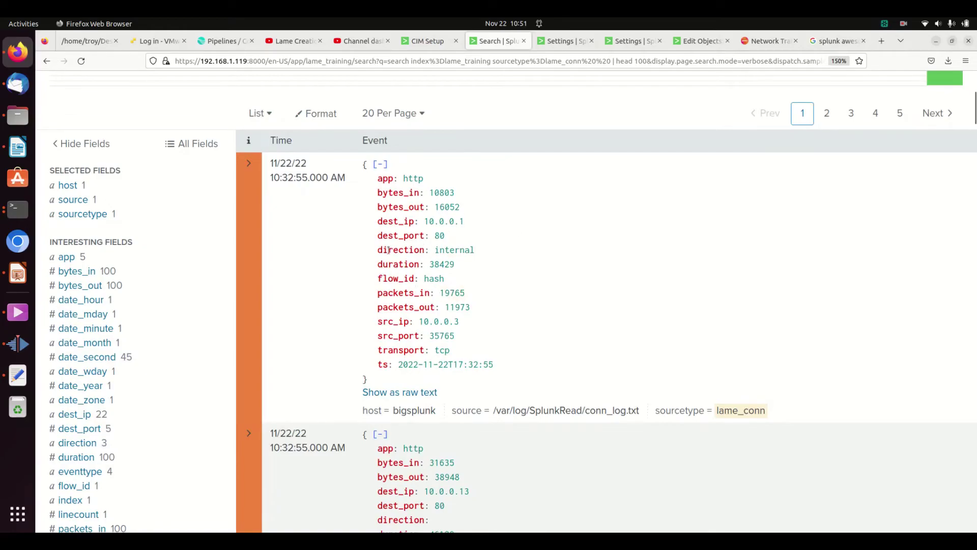
pyautogui.scroll(-1, 381, 297)
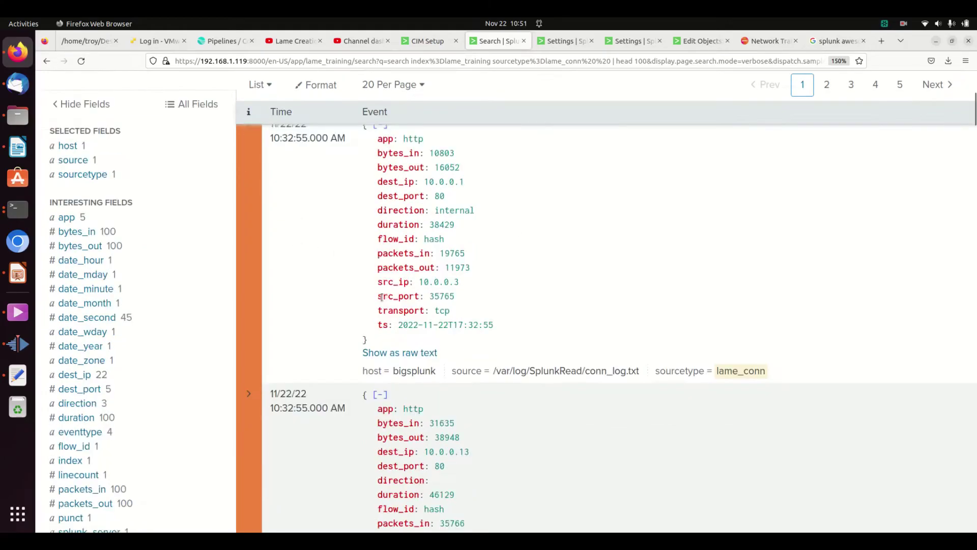
pyautogui.scroll(-3, 381, 296)
pyautogui.scroll(-2, 207, 307)
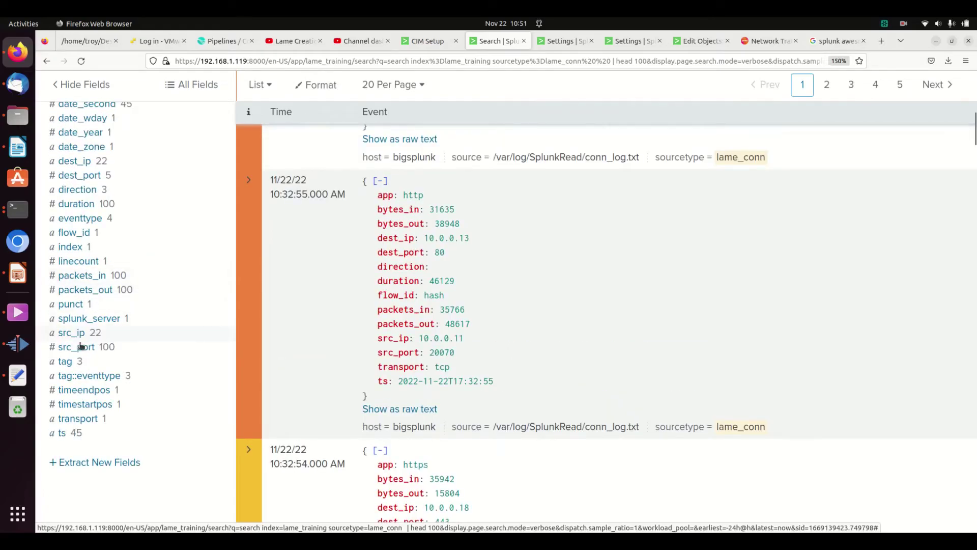
pyautogui.click(68, 361)
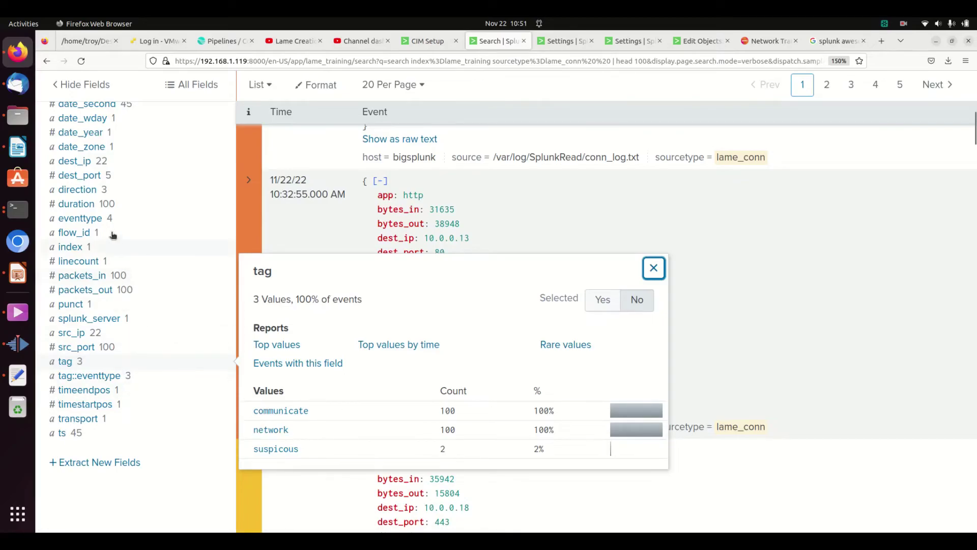
pyautogui.click(92, 218)
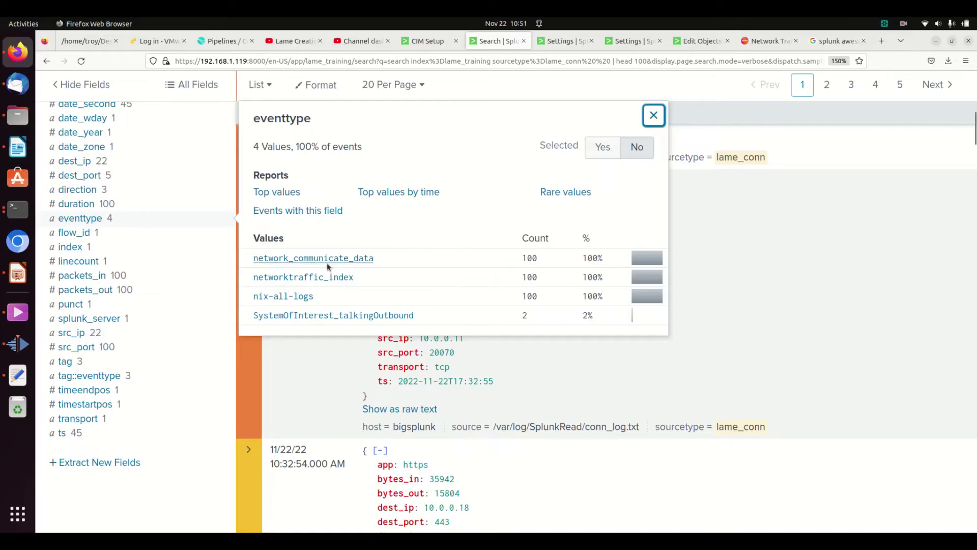
pyautogui.click(561, 41)
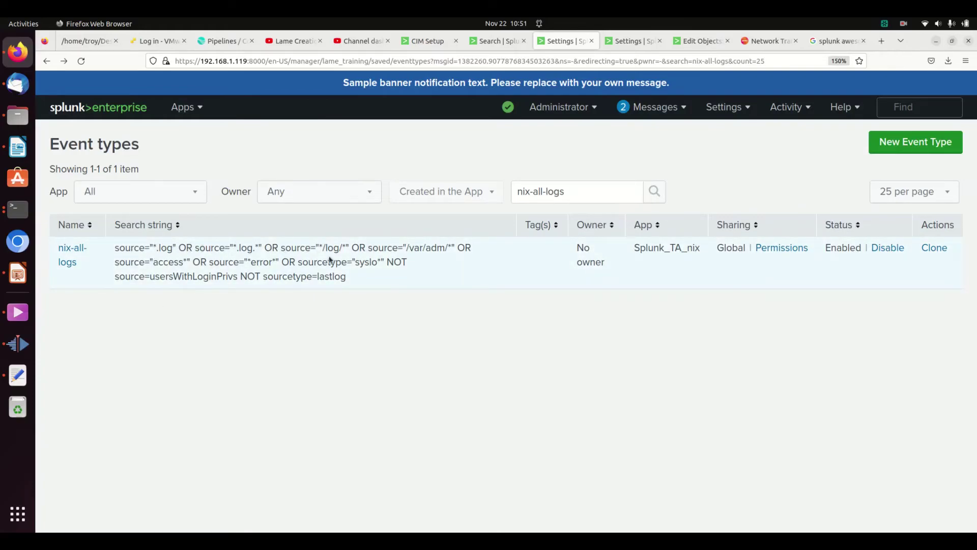
# - Give nix-all-logs priority 1 (Highest), save it, and return to the lame_conn results
pyautogui.click(61, 258)
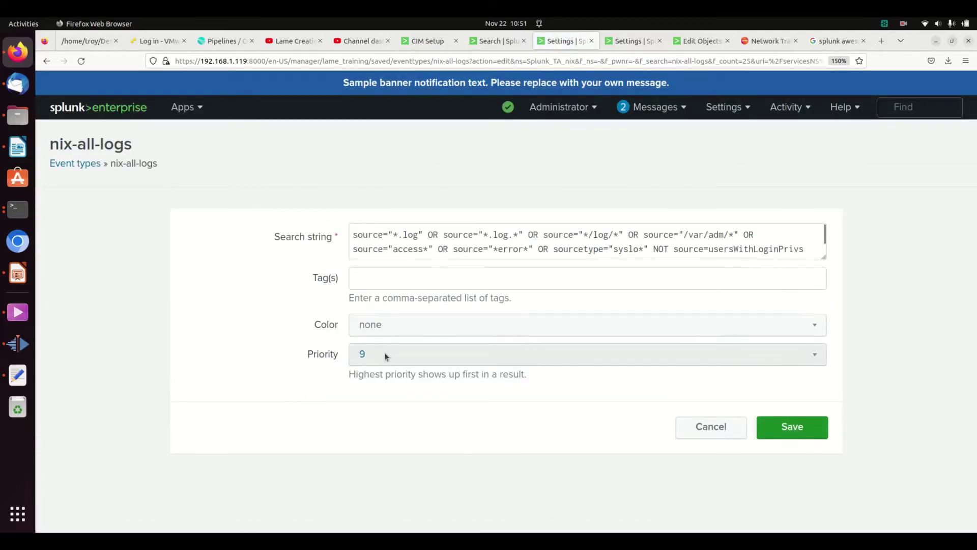
pyautogui.click(384, 353)
pyautogui.click(390, 380)
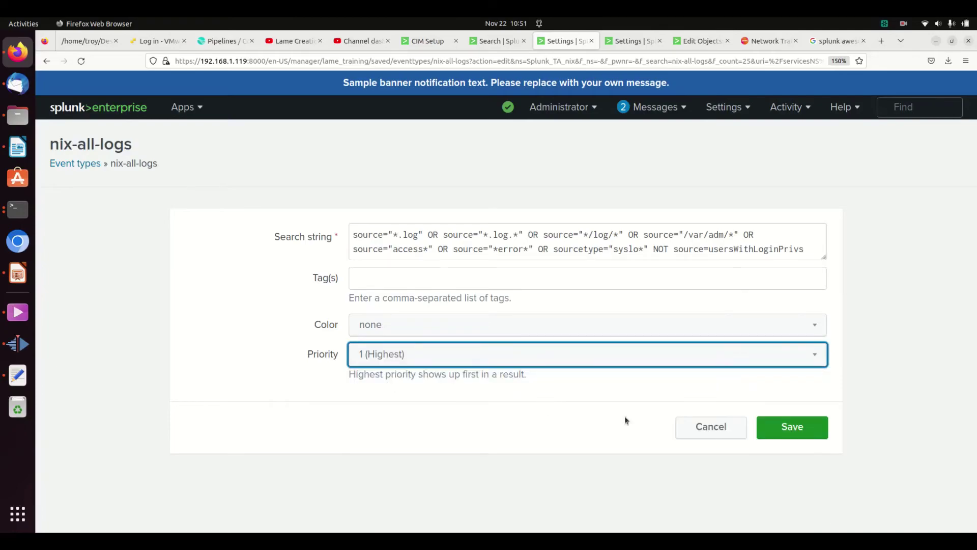
pyautogui.click(787, 427)
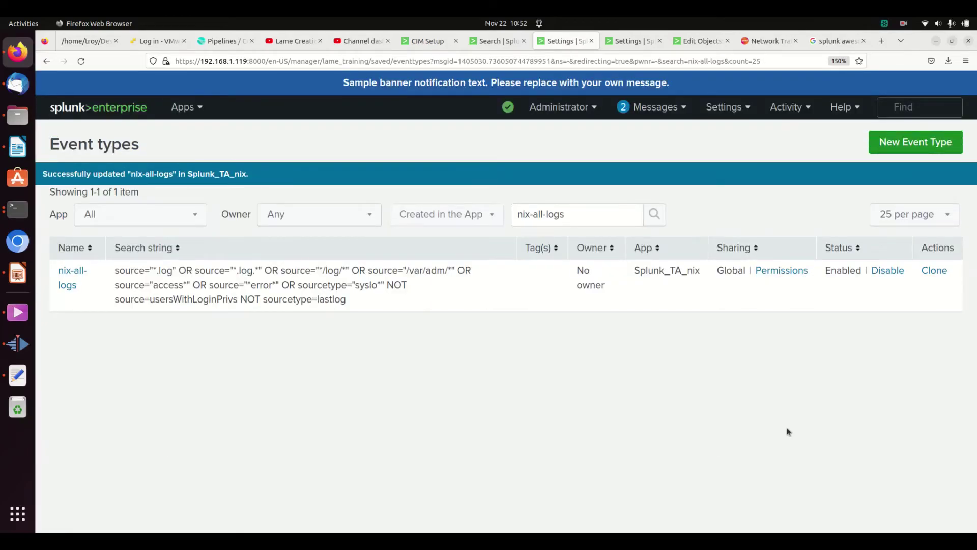
pyautogui.click(478, 42)
# - Rerun the lame_conn search and scroll through the 100 events to compare their colours
pyautogui.scroll(10, 200, 193)
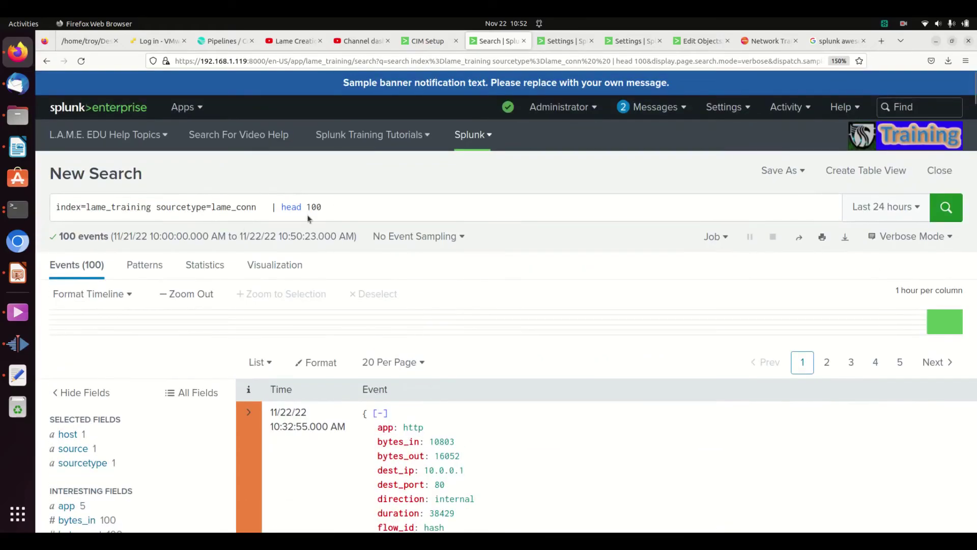
pyautogui.click(380, 207)
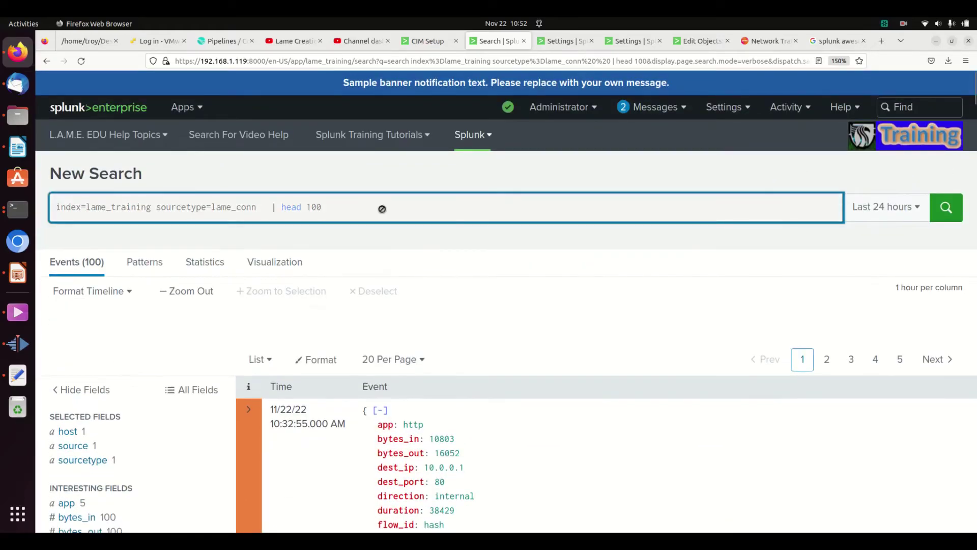
pyautogui.press('Return')
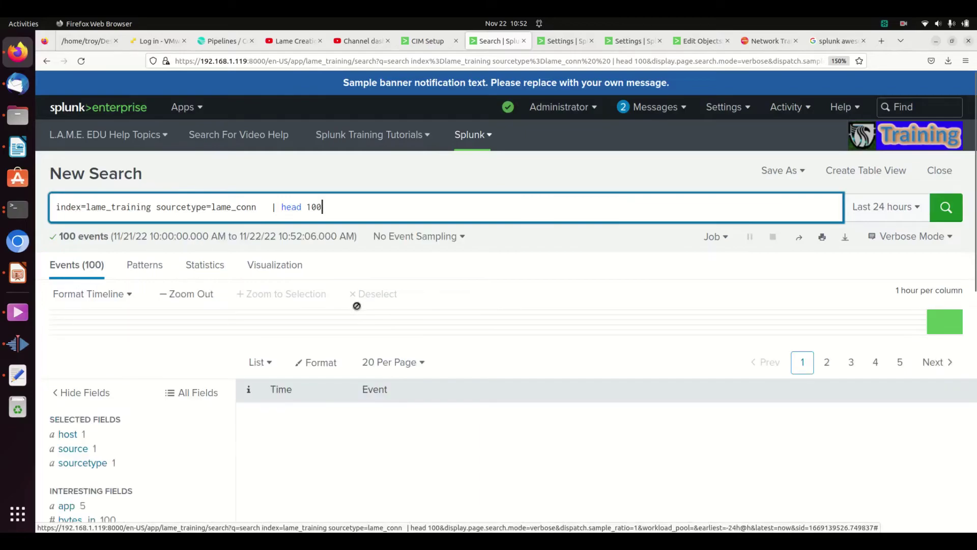
pyautogui.scroll(-7, 348, 395)
pyautogui.scroll(-15, 348, 395)
pyautogui.scroll(-5, 347, 394)
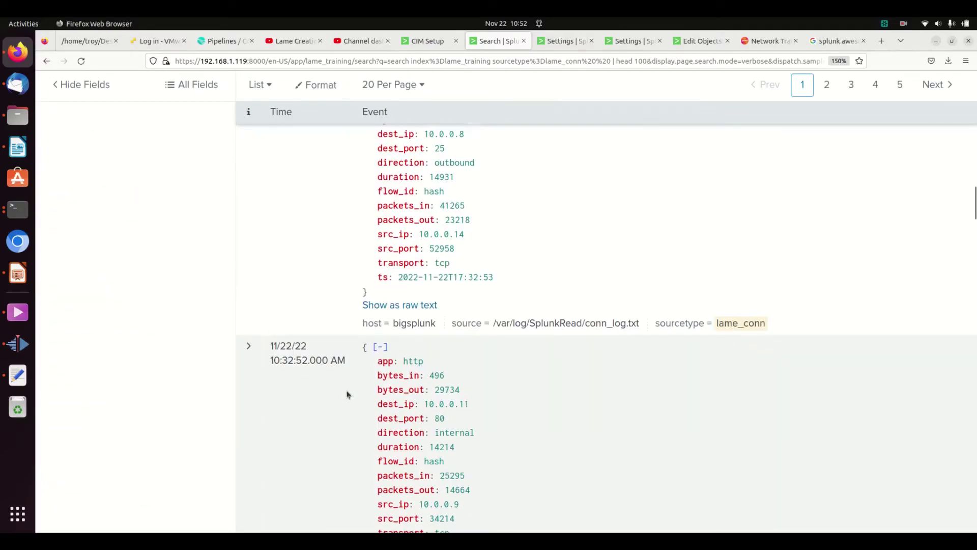
pyautogui.scroll(6, 345, 389)
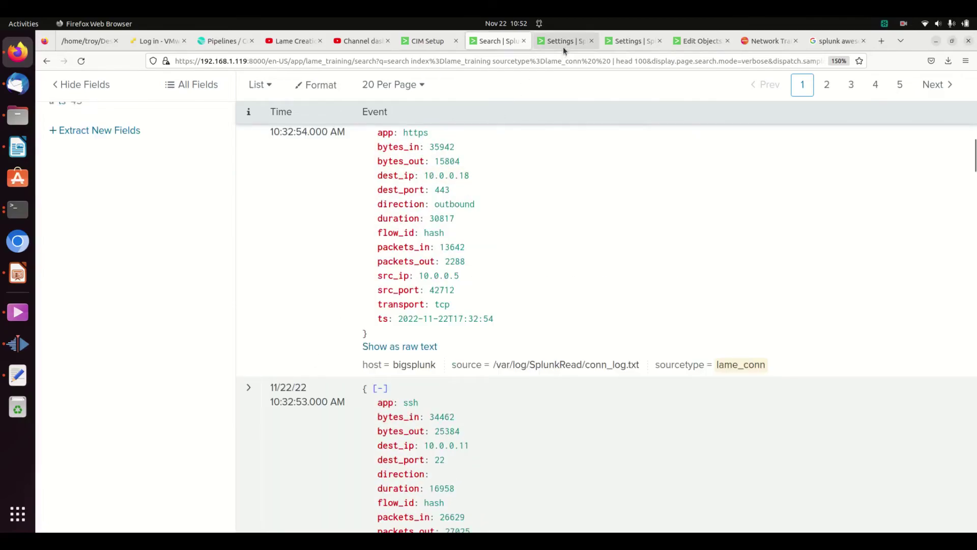
# - In Event types settings, change nix-all-logs to priority 10 (Lowest) and save
pyautogui.click(563, 47)
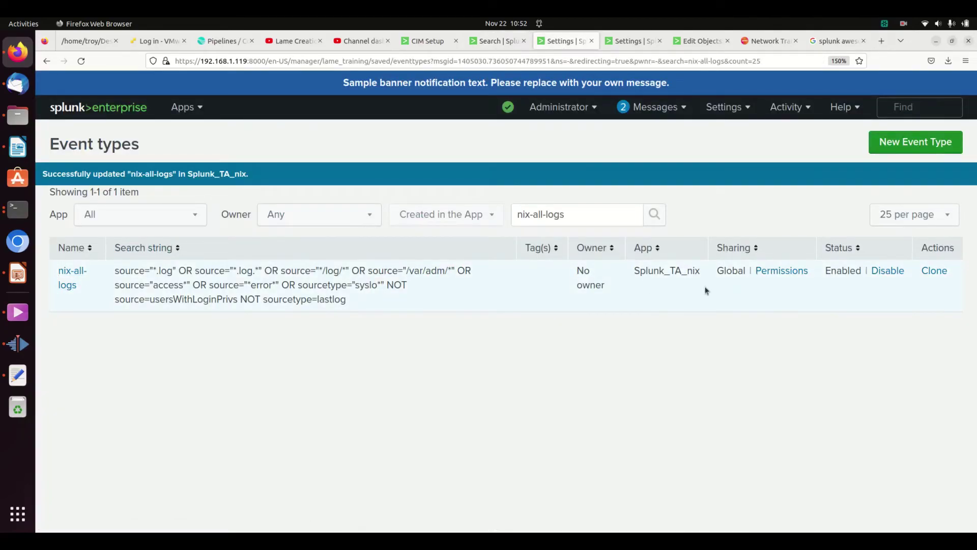
pyautogui.click(75, 281)
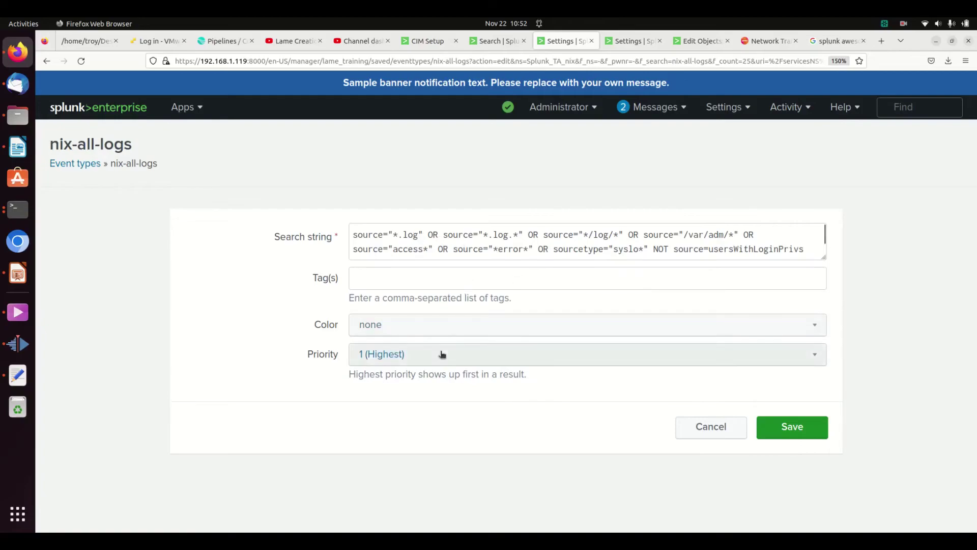
pyautogui.click(441, 354)
pyautogui.click(383, 516)
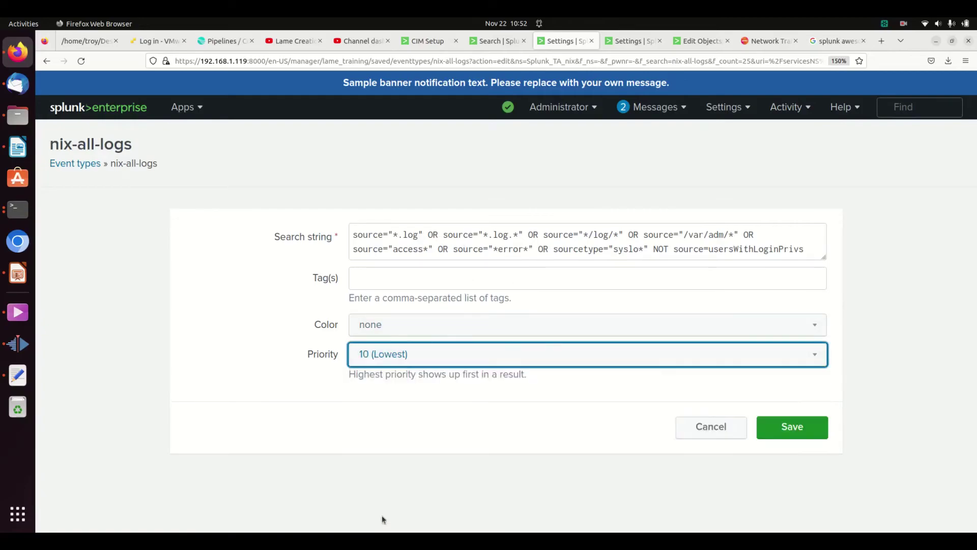
pyautogui.click(796, 433)
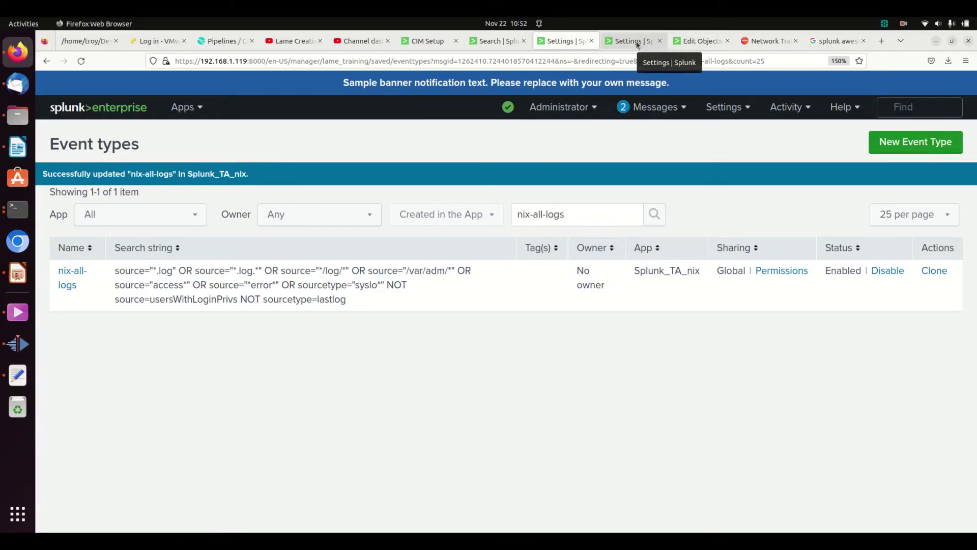
# - Rerun the lame_conn search and scroll the events to check the new colouring
pyautogui.click(503, 41)
pyautogui.scroll(5, 261, 272)
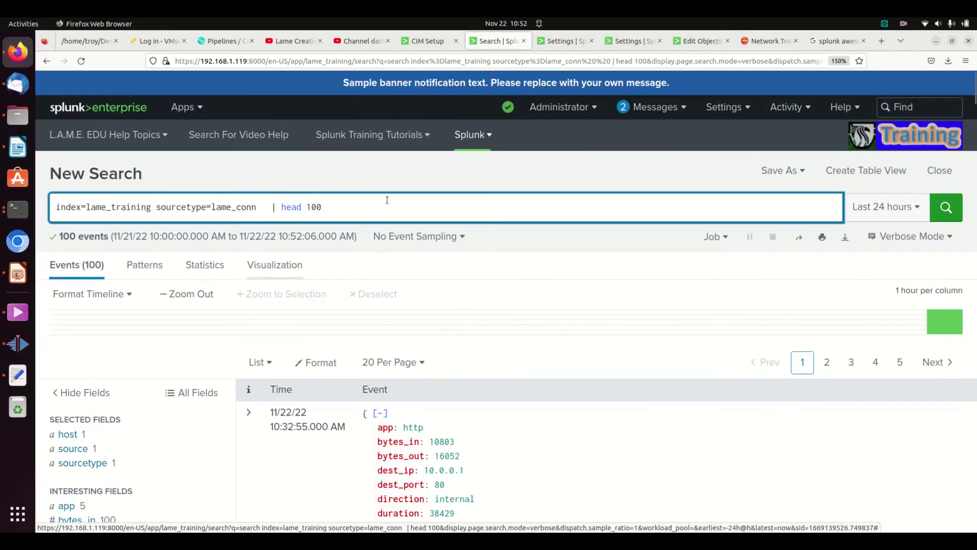
pyautogui.press('Return')
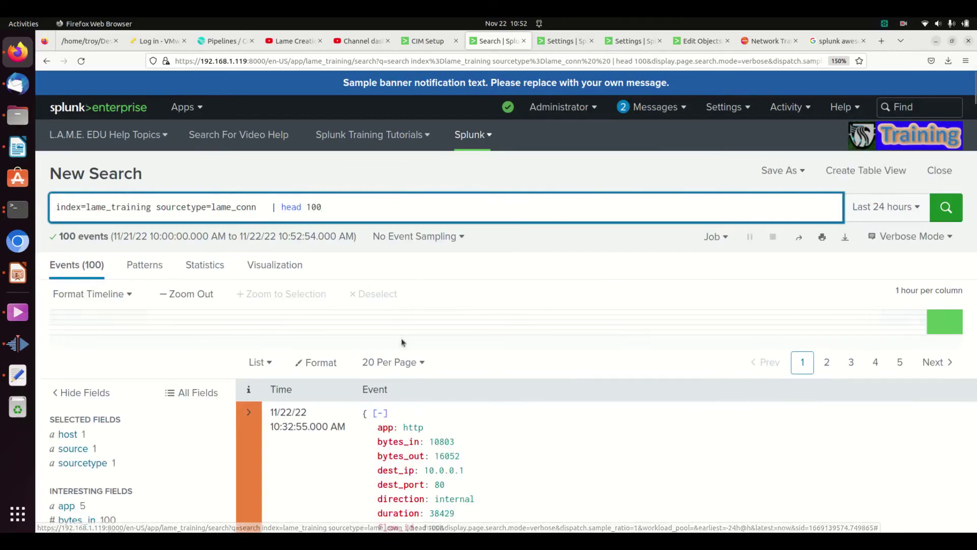
pyautogui.scroll(-5, 401, 342)
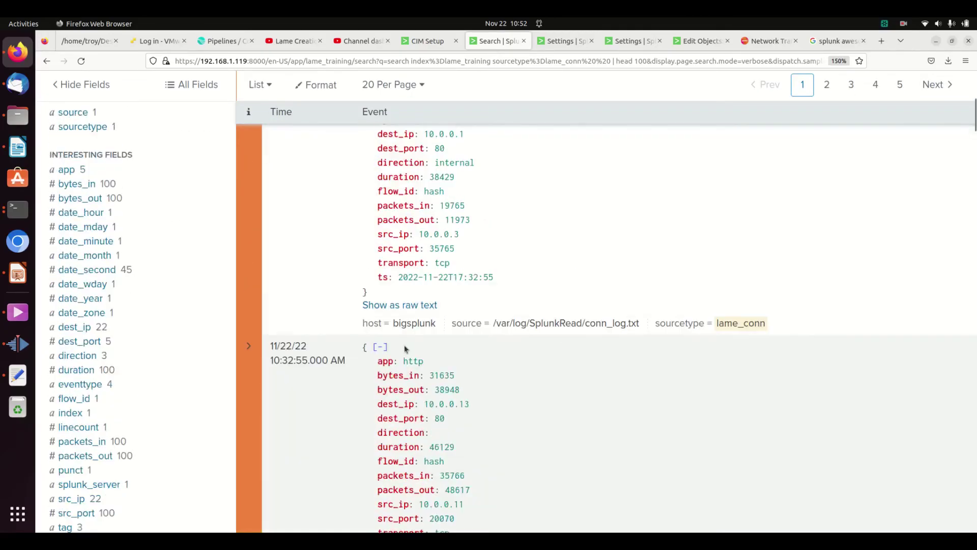
pyautogui.scroll(6, 404, 344)
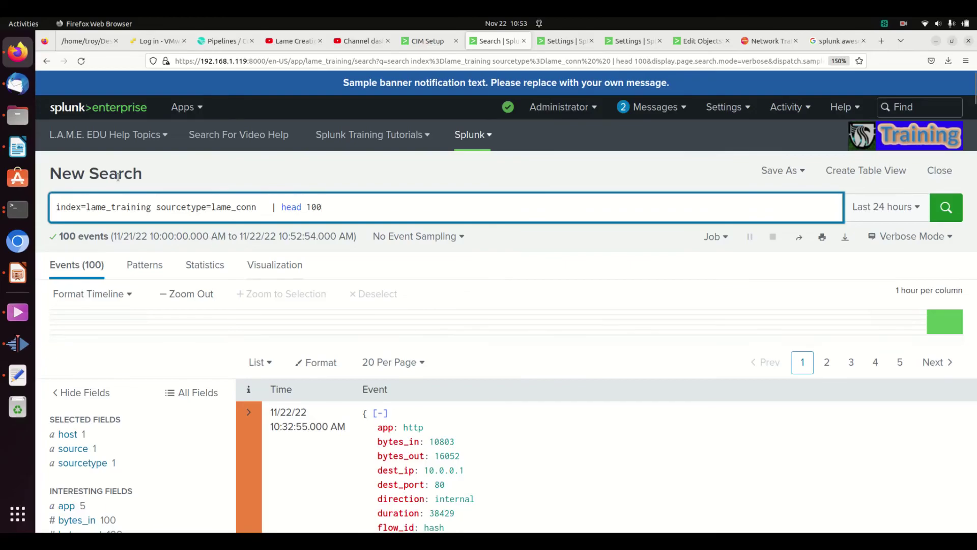
# - Select 'index=lame_training sourcetype=lame_conn' in the search bar, leaving out '| head 100'
pyautogui.moveTo(55, 206); pyautogui.dragTo(260, 212)
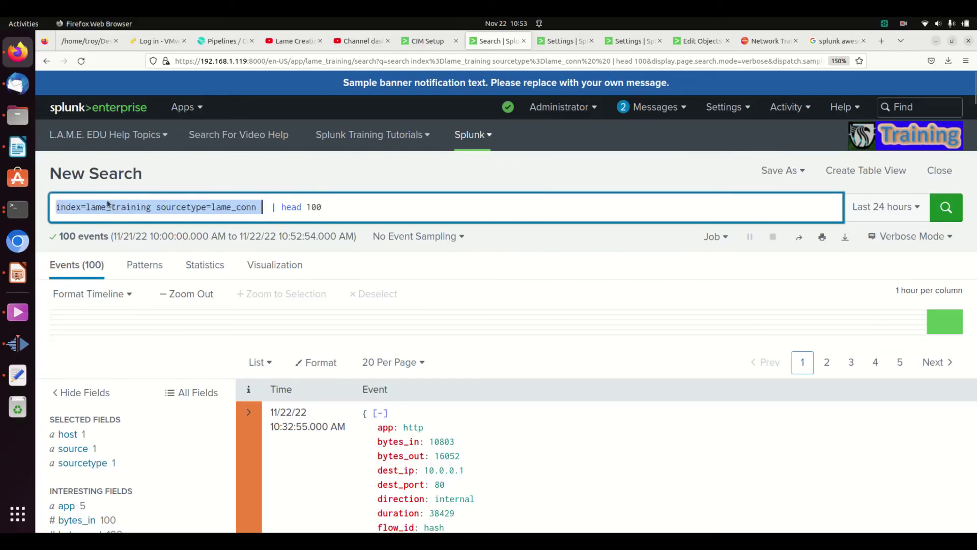